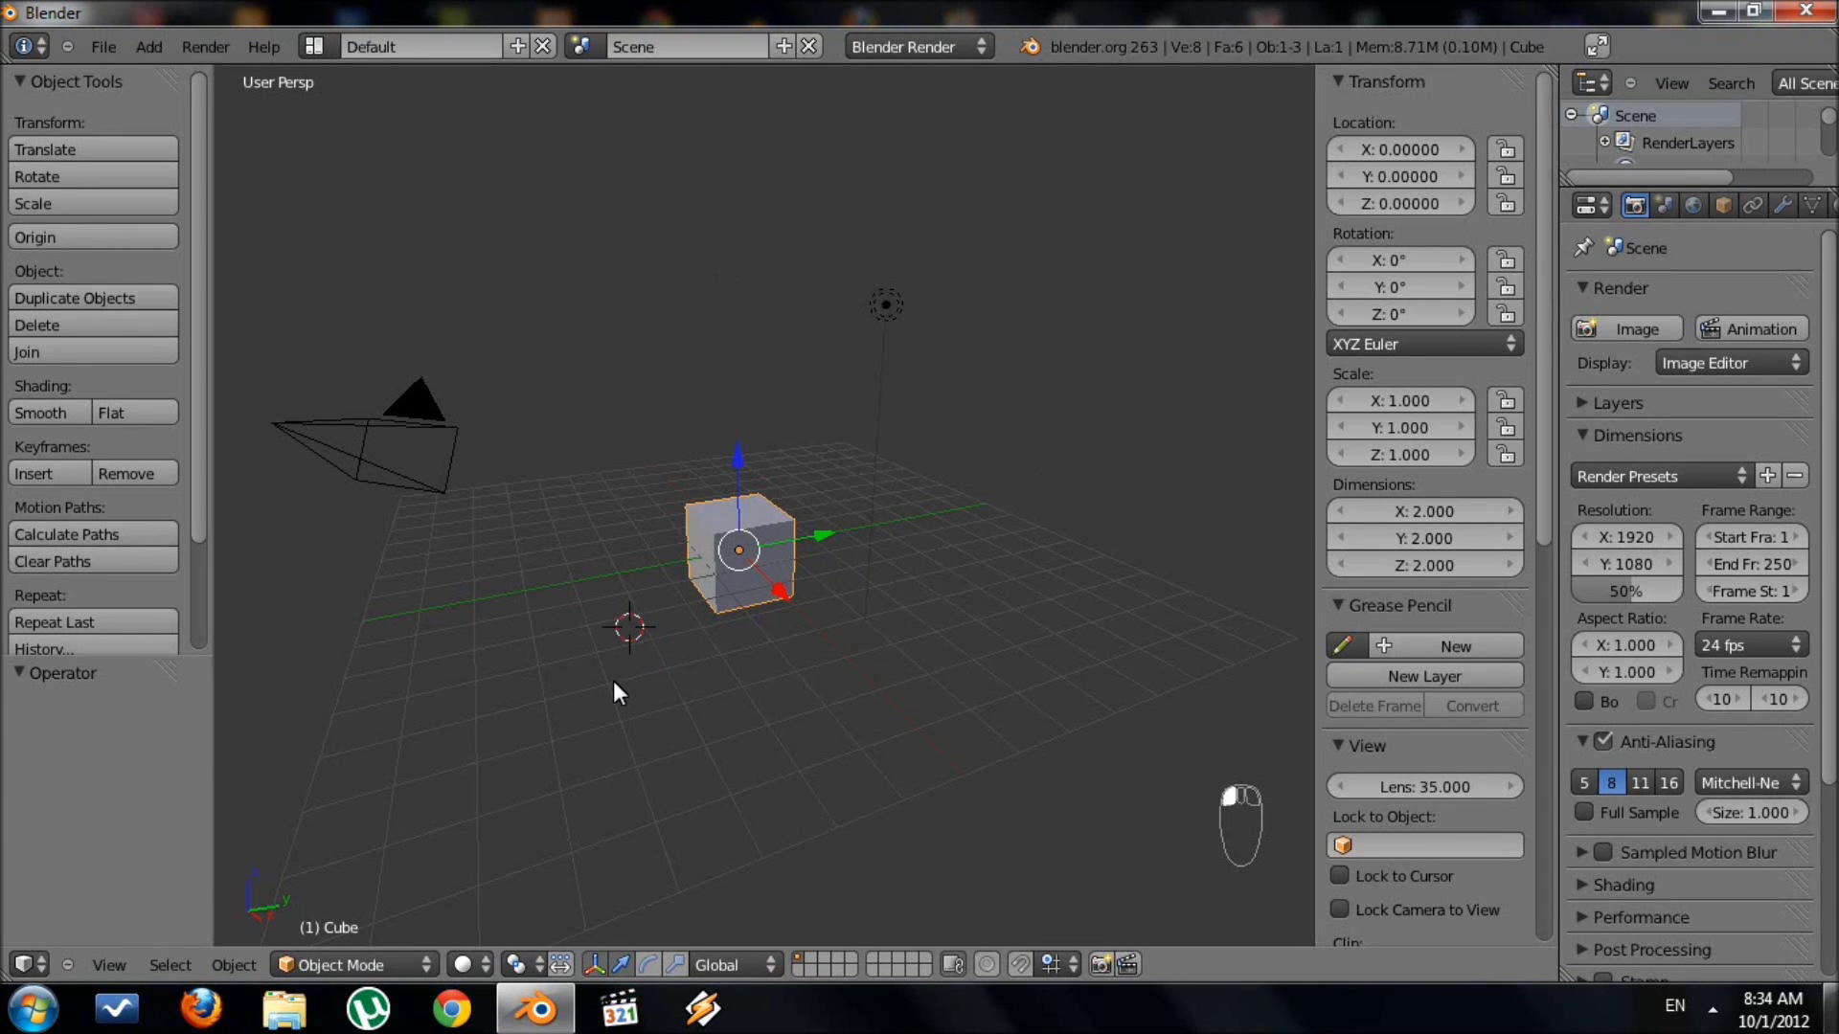
Orbit and zoom around the starting scene to look over the default cube.
middle_drag(613, 682, 647, 688)
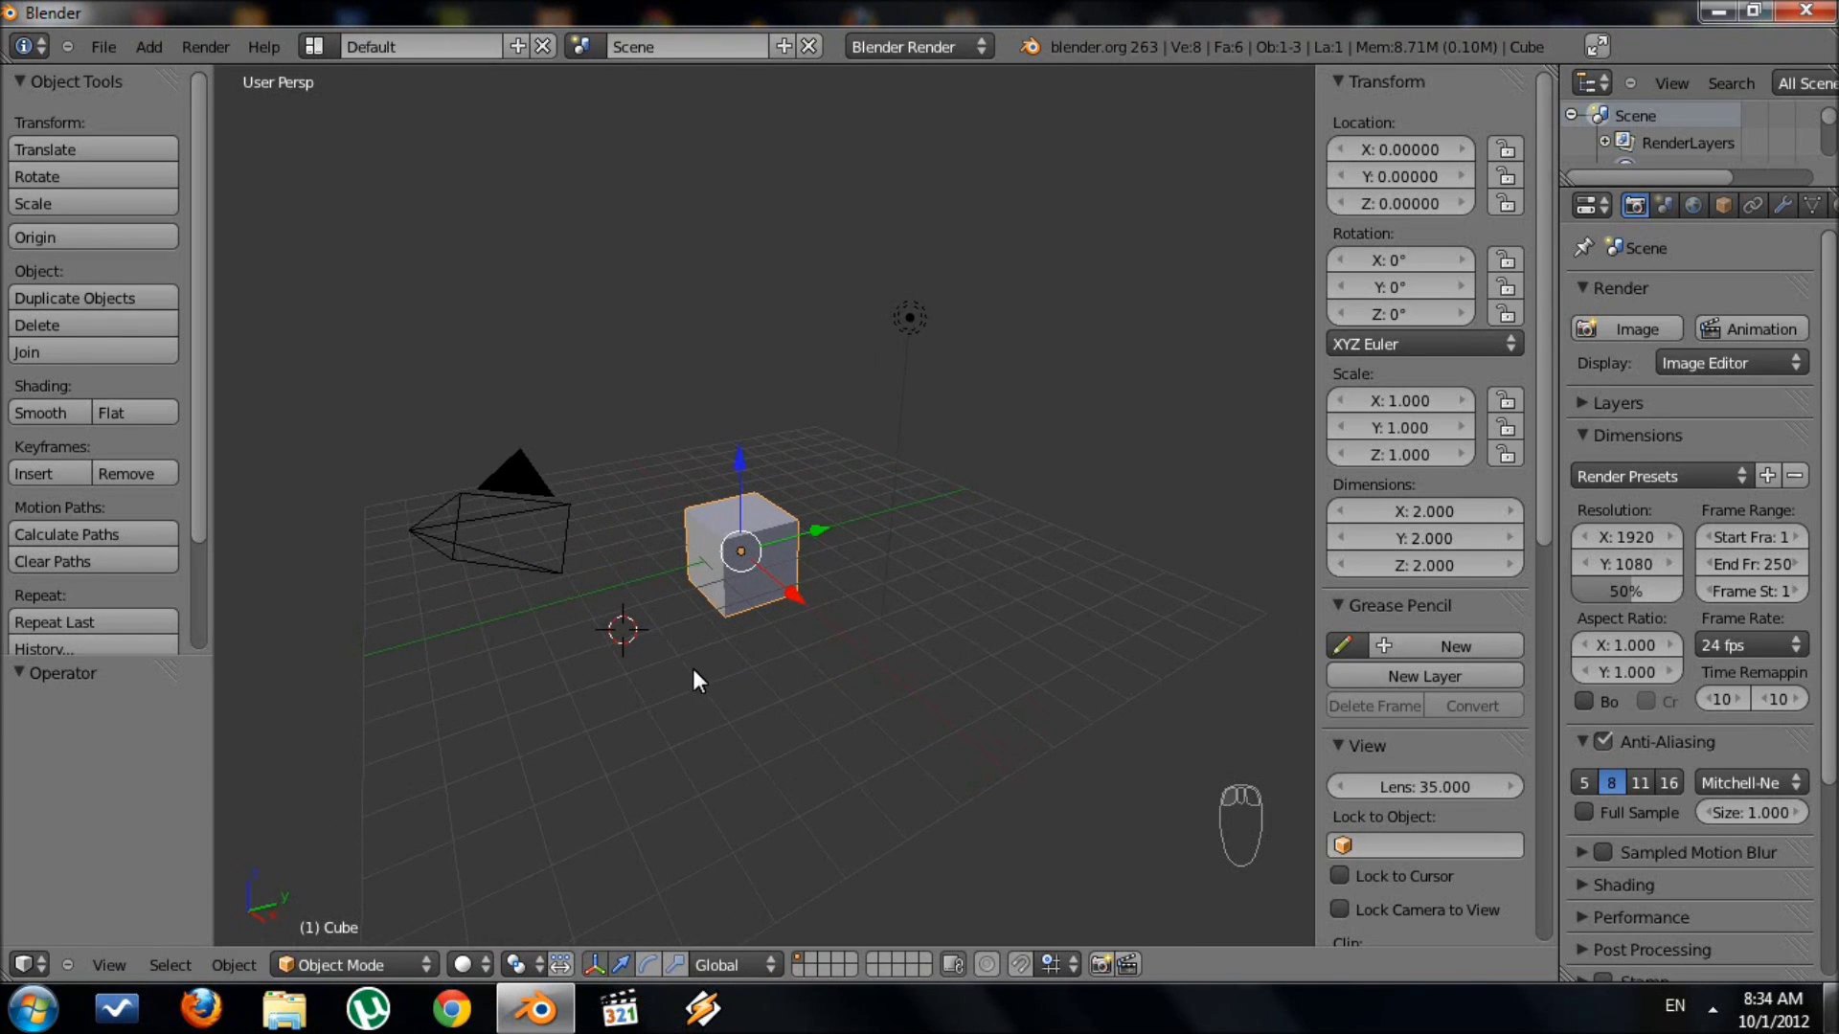
mouse_move(698, 692)
middle_down()
mouse_move(732, 686)
mouse_move(736, 726)
mouse_move(723, 709)
middle_up()
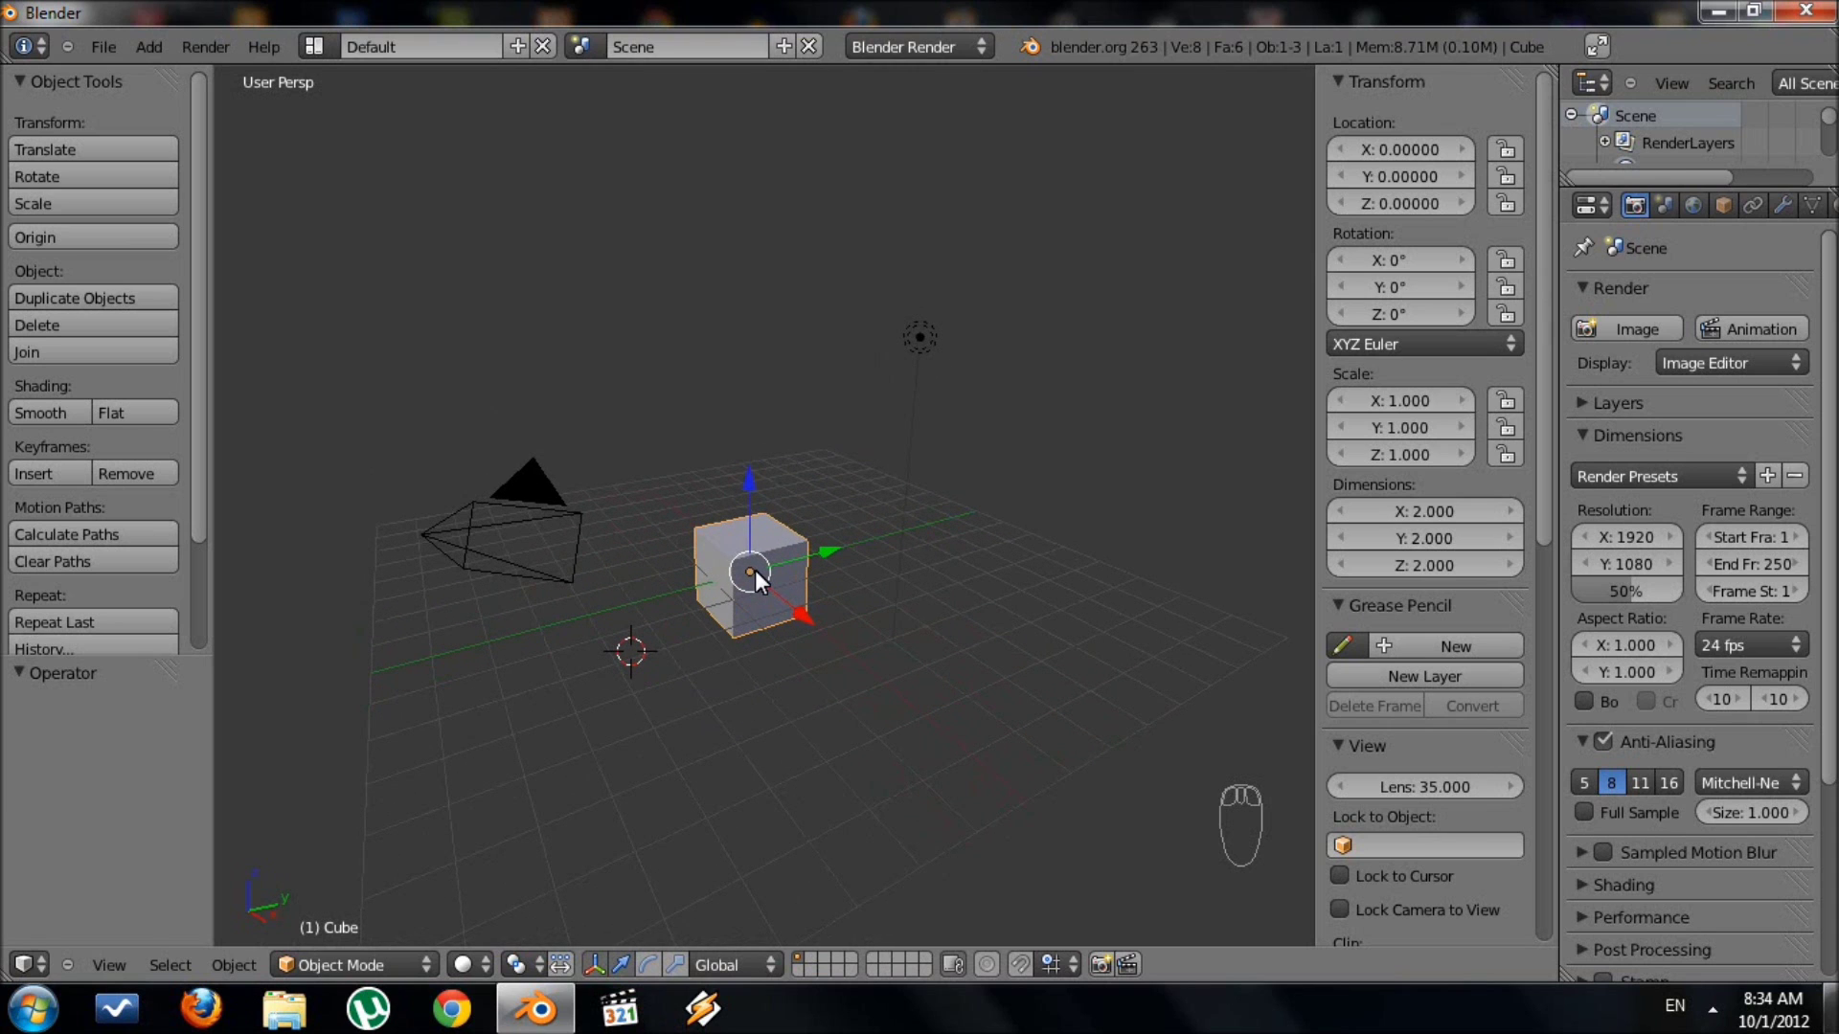
scroll(753, 572, up, 2)
scroll(751, 610, down, 1)
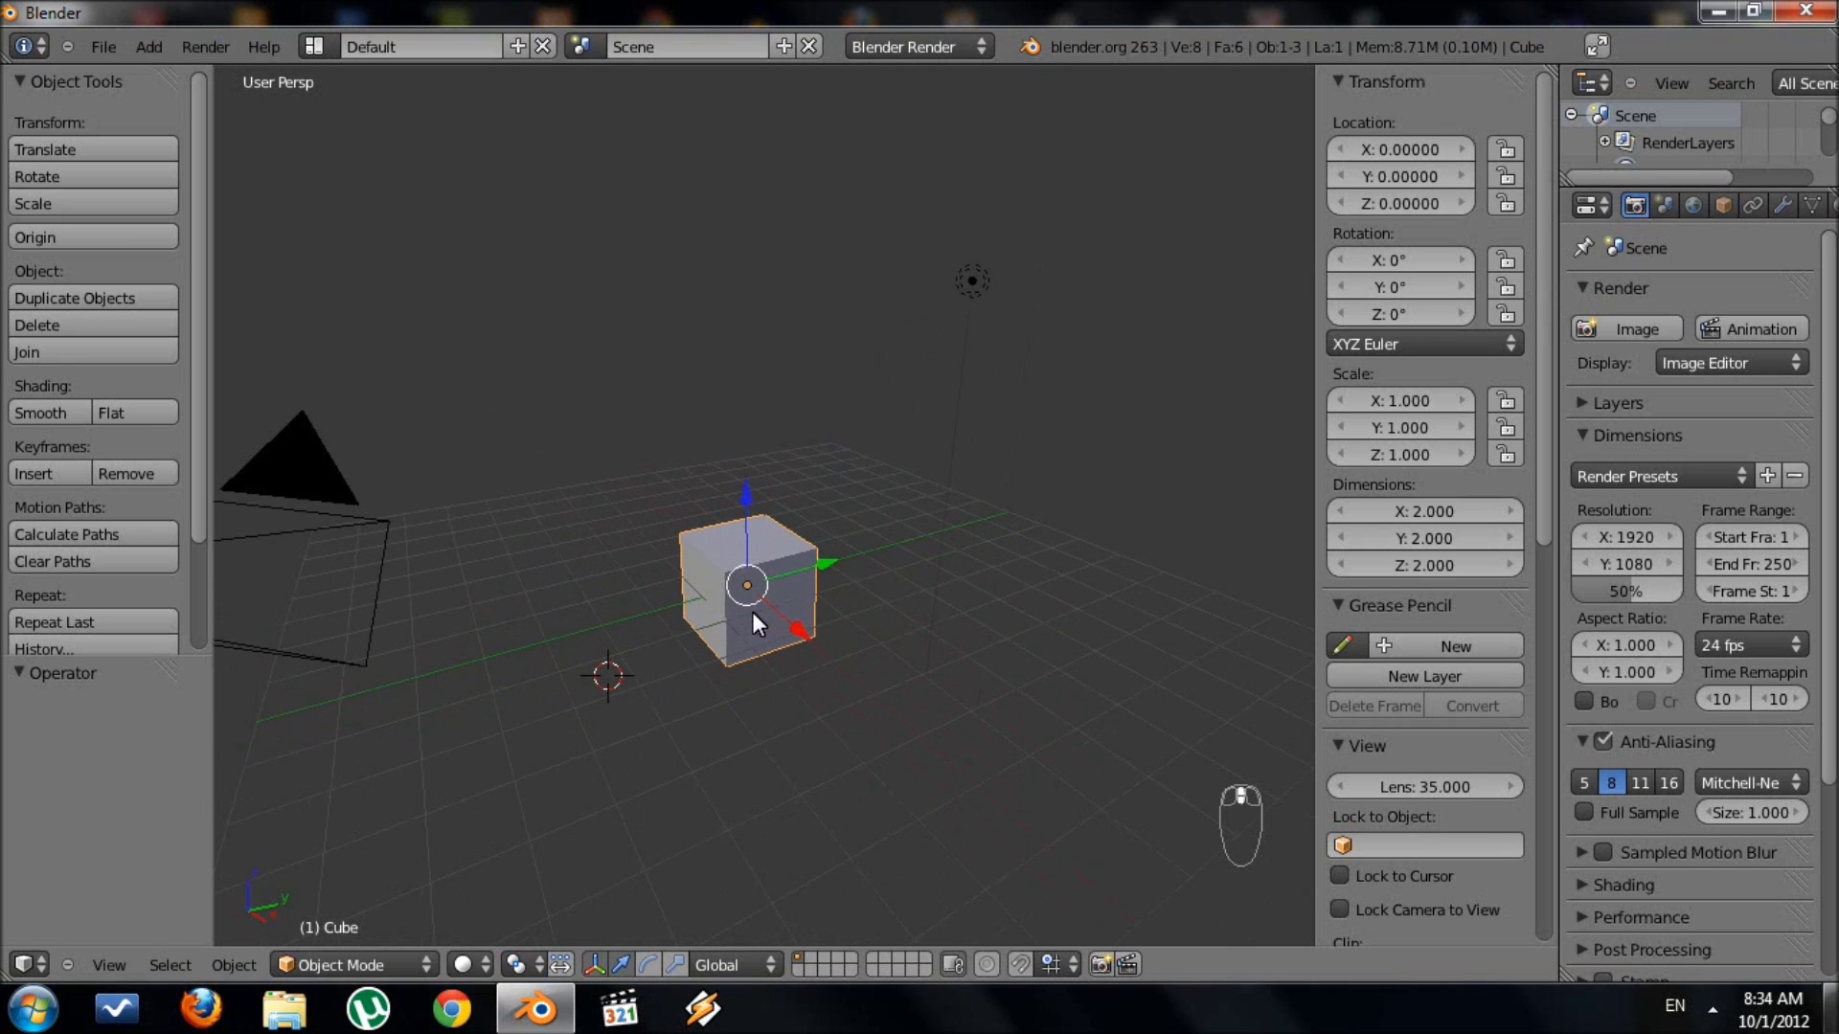
Delete the default cube and add a UV sphere in its place.
key(x)
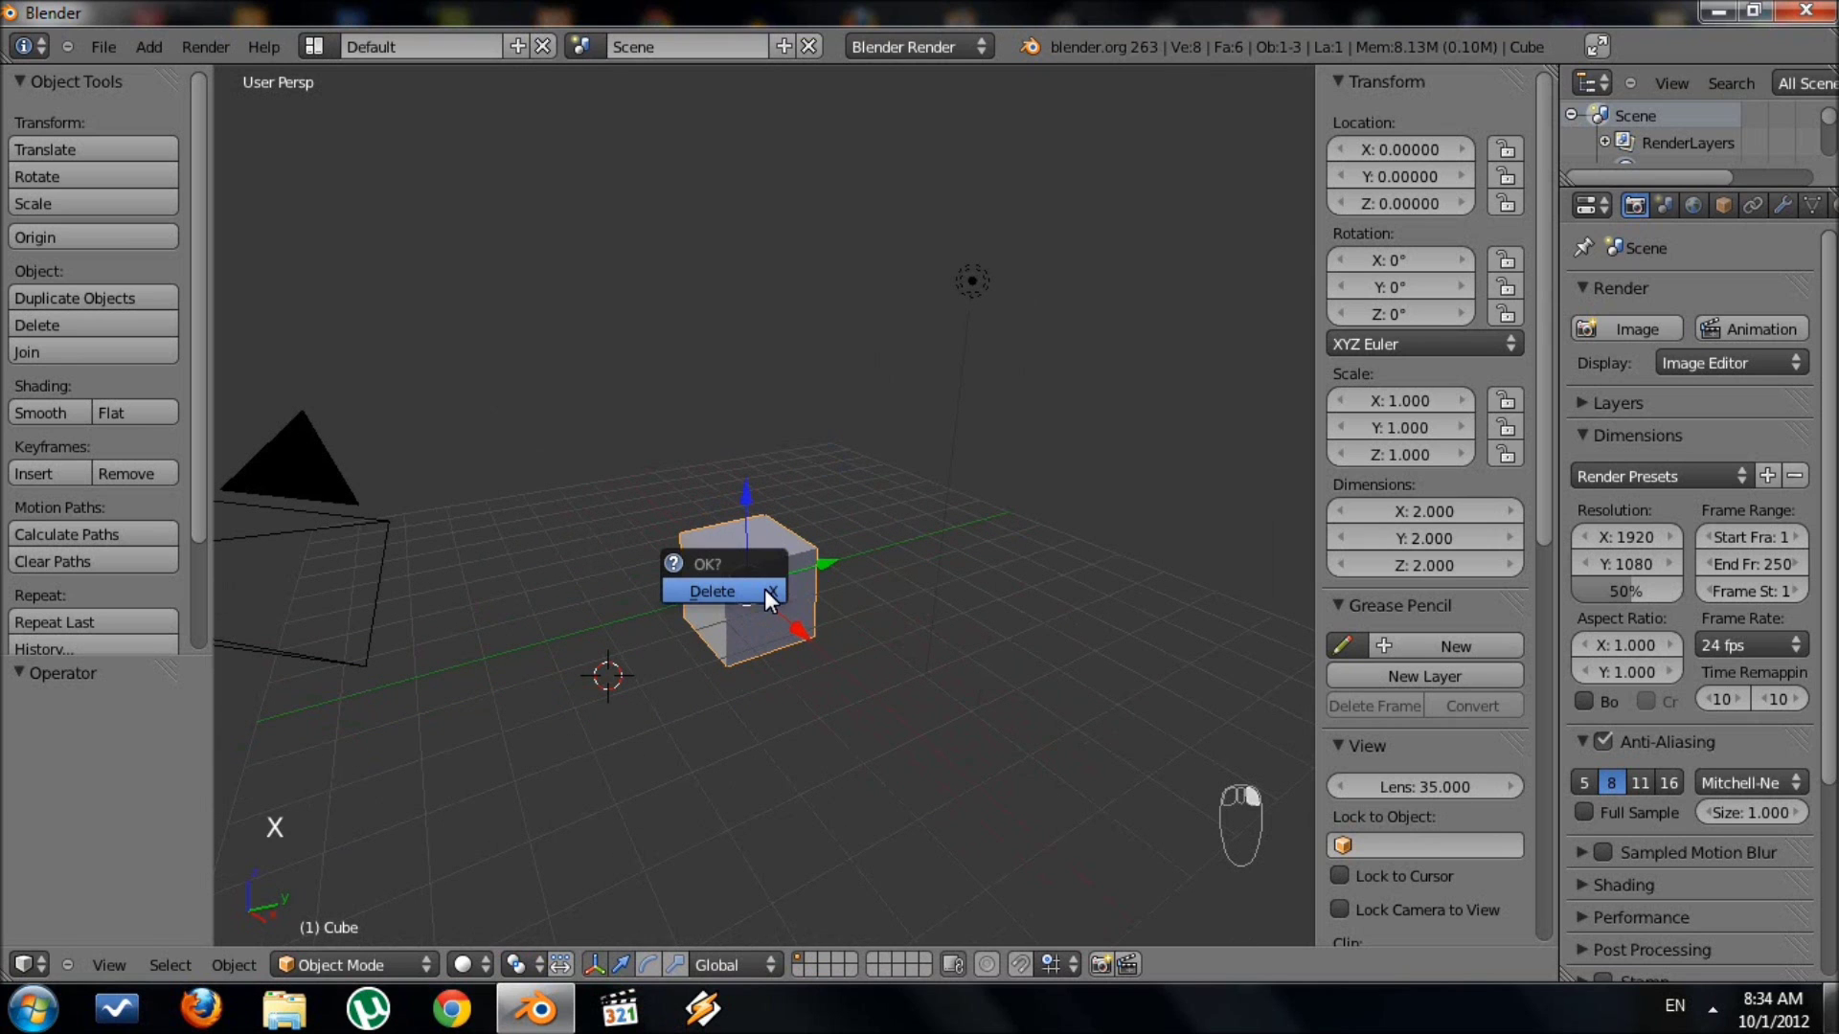
click(764, 589)
middle_drag(797, 547, 773, 549)
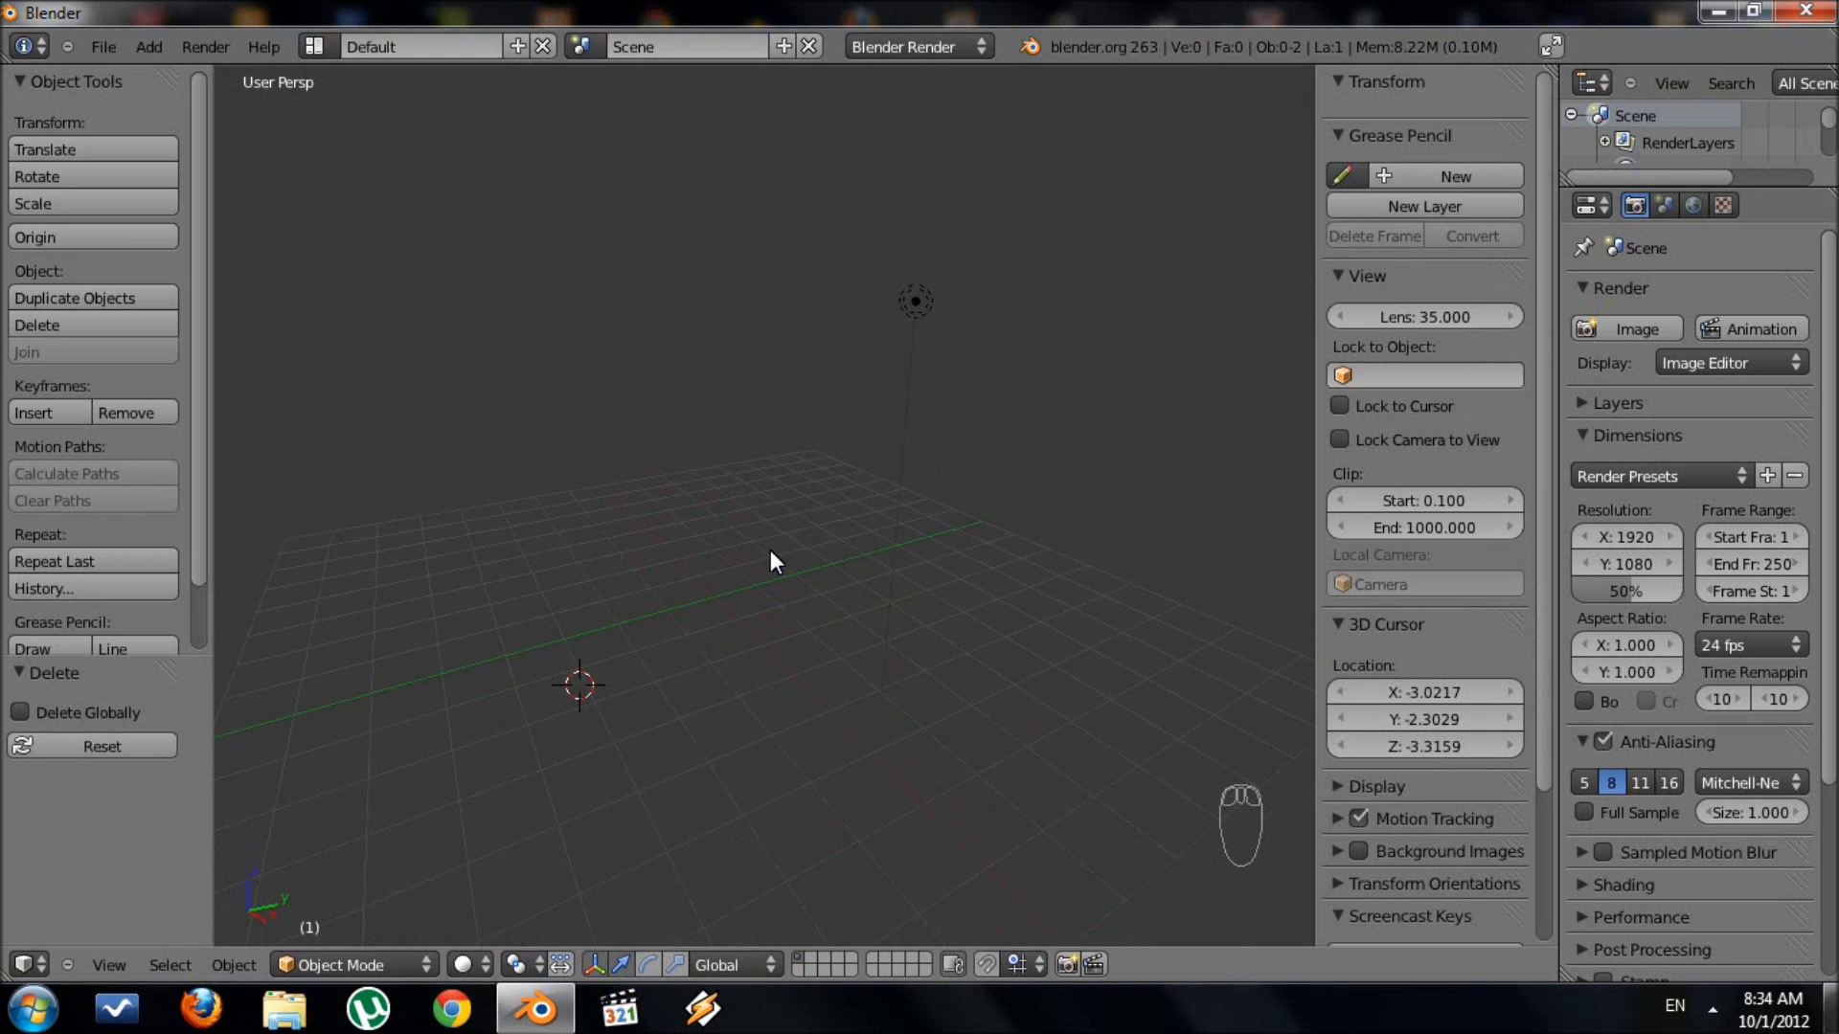
key(shift+a)
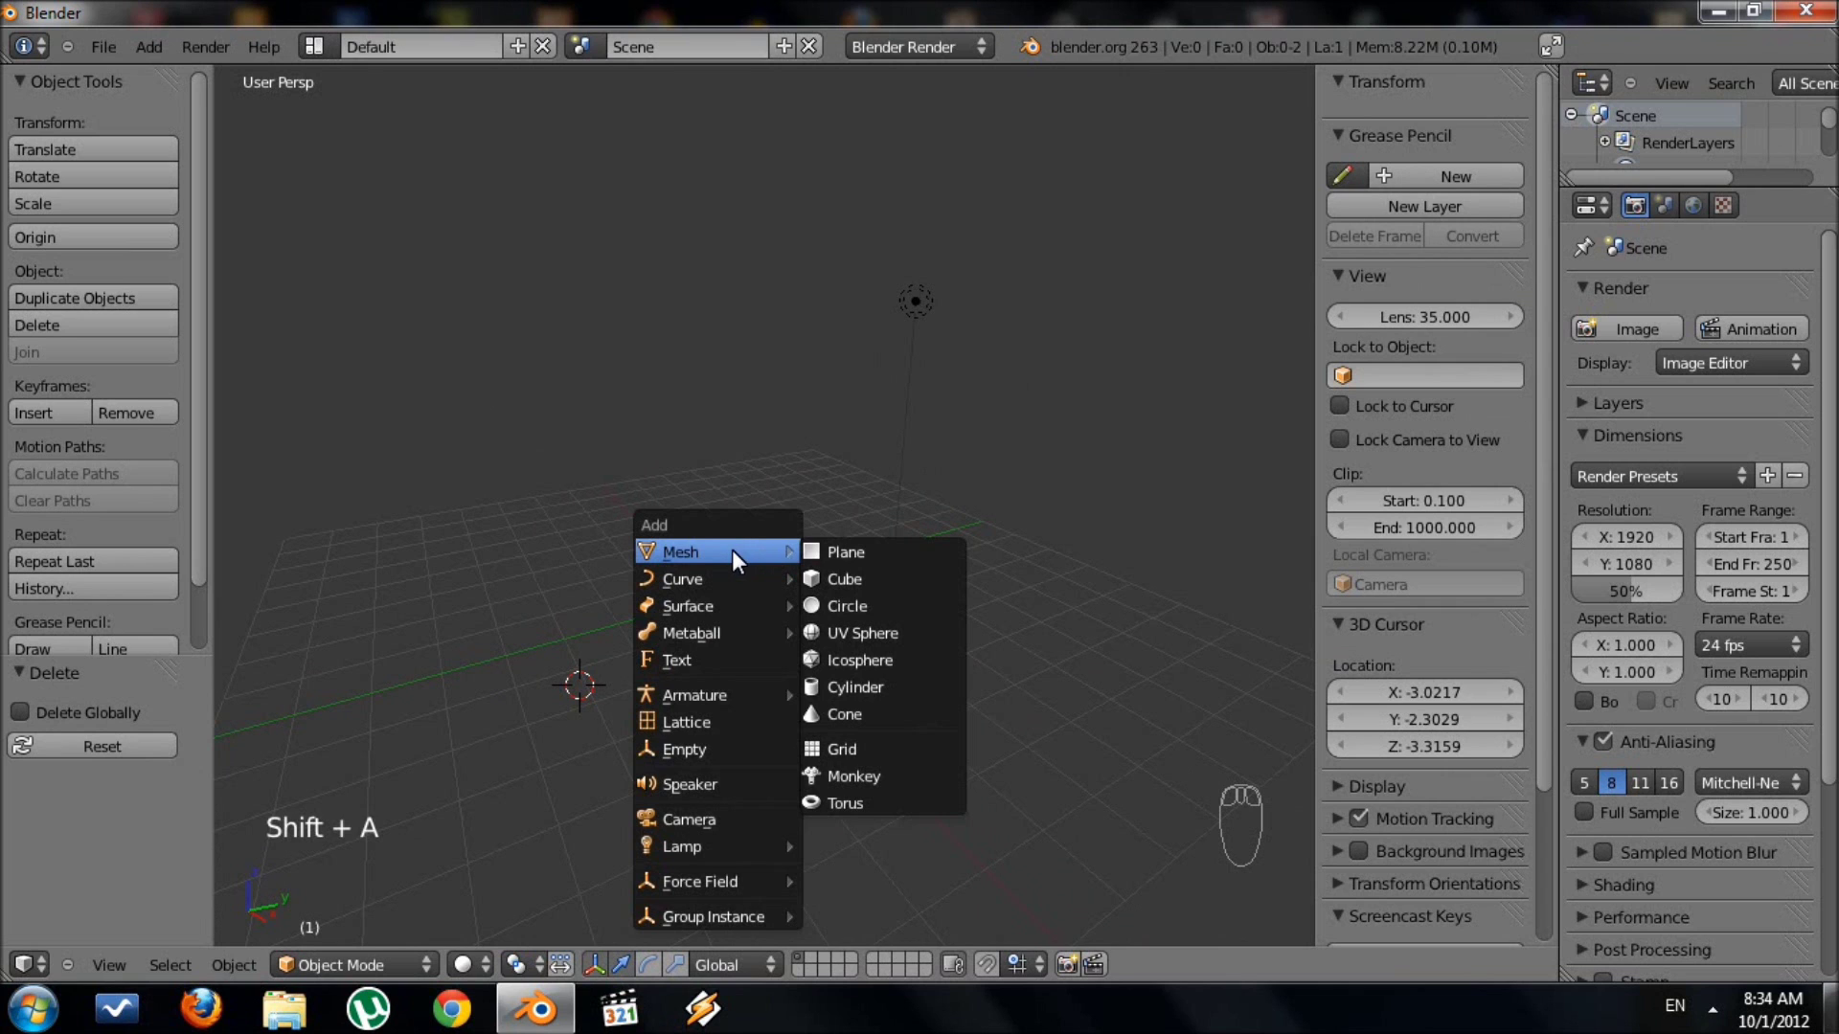
click(876, 629)
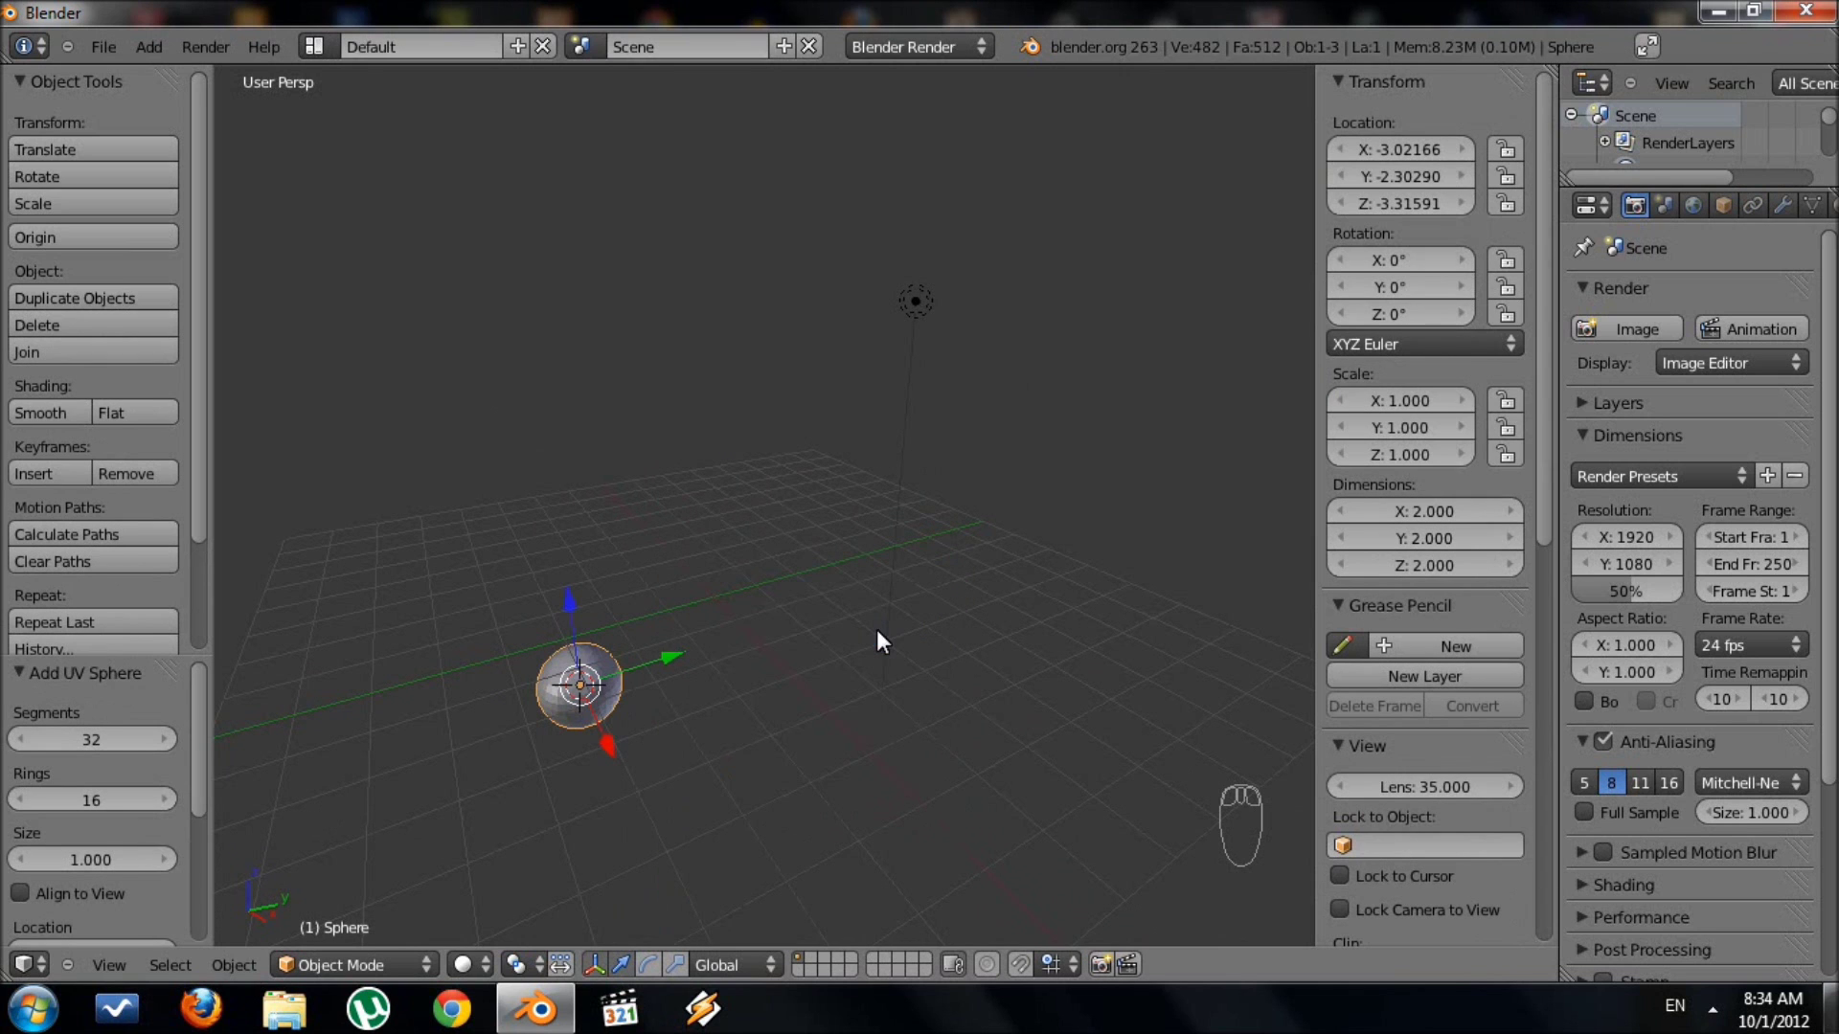
mouse_move(728, 732)
middle_down()
mouse_move(802, 645)
mouse_move(862, 645)
mouse_move(847, 683)
mouse_move(801, 626)
mouse_move(823, 602)
middle_up()
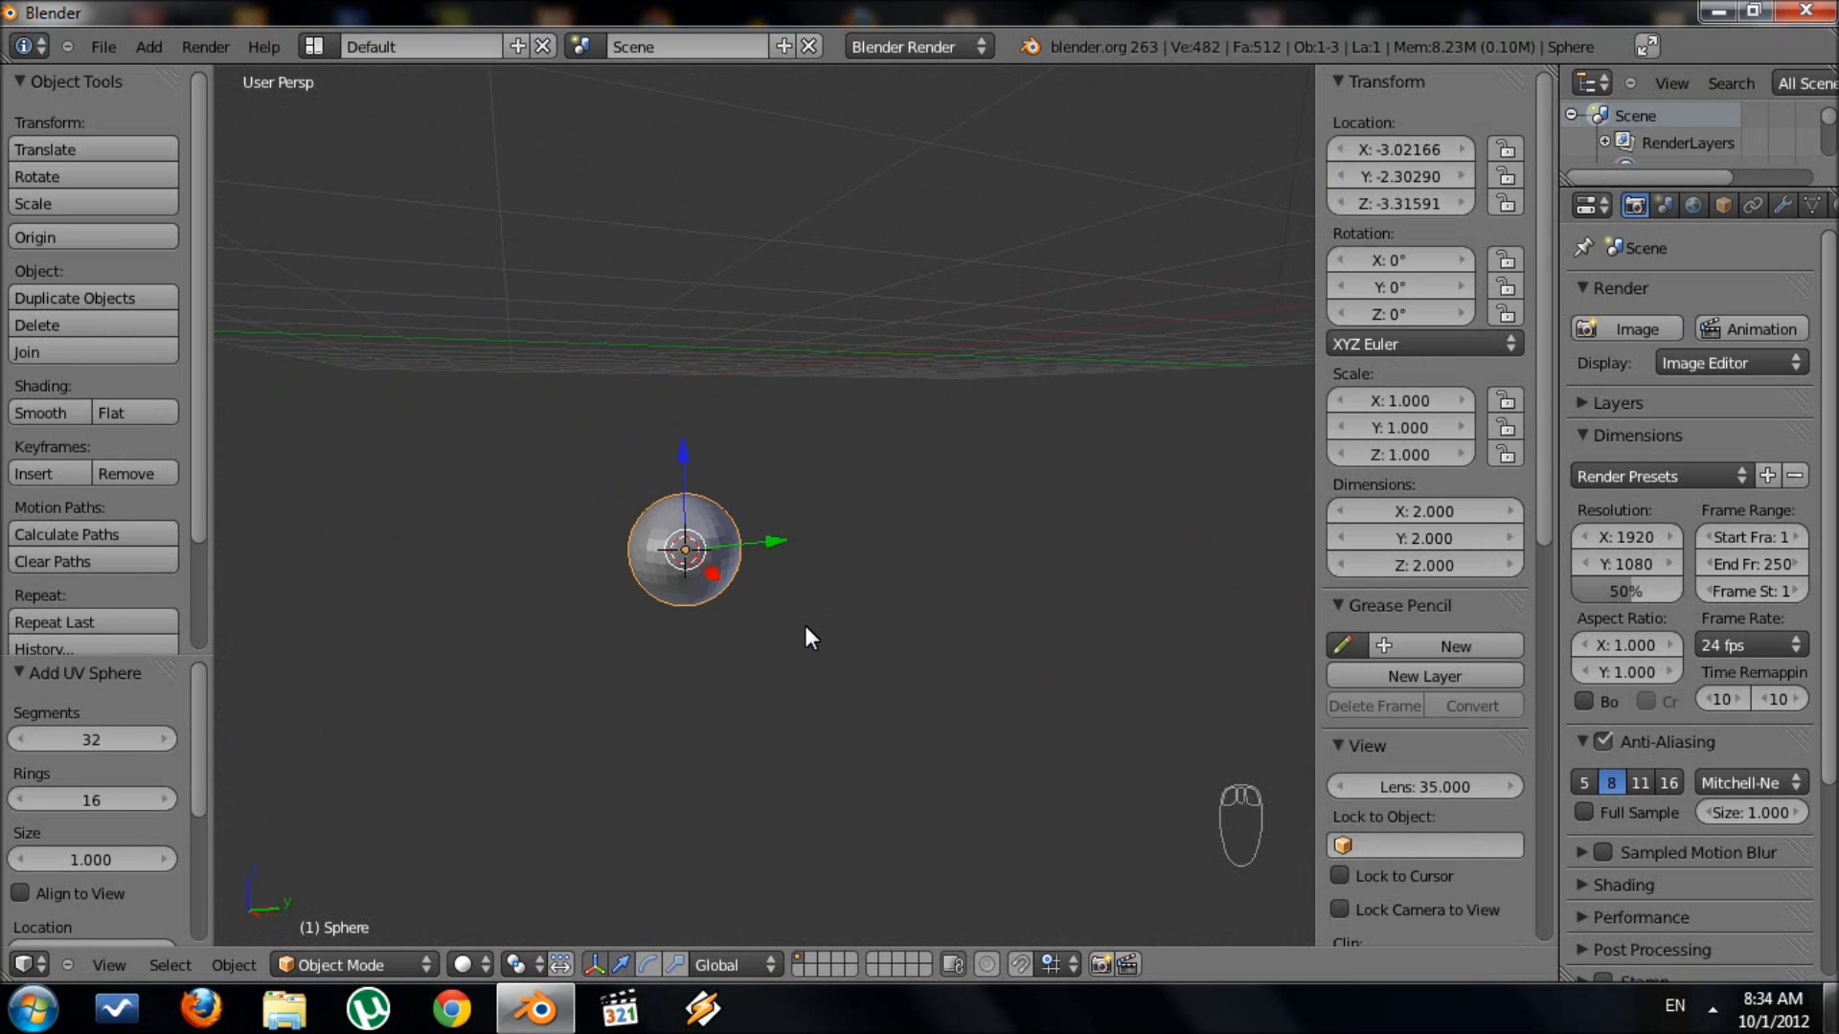
Set the new UV sphere to 24 segments and 12 rings.
key(F6)
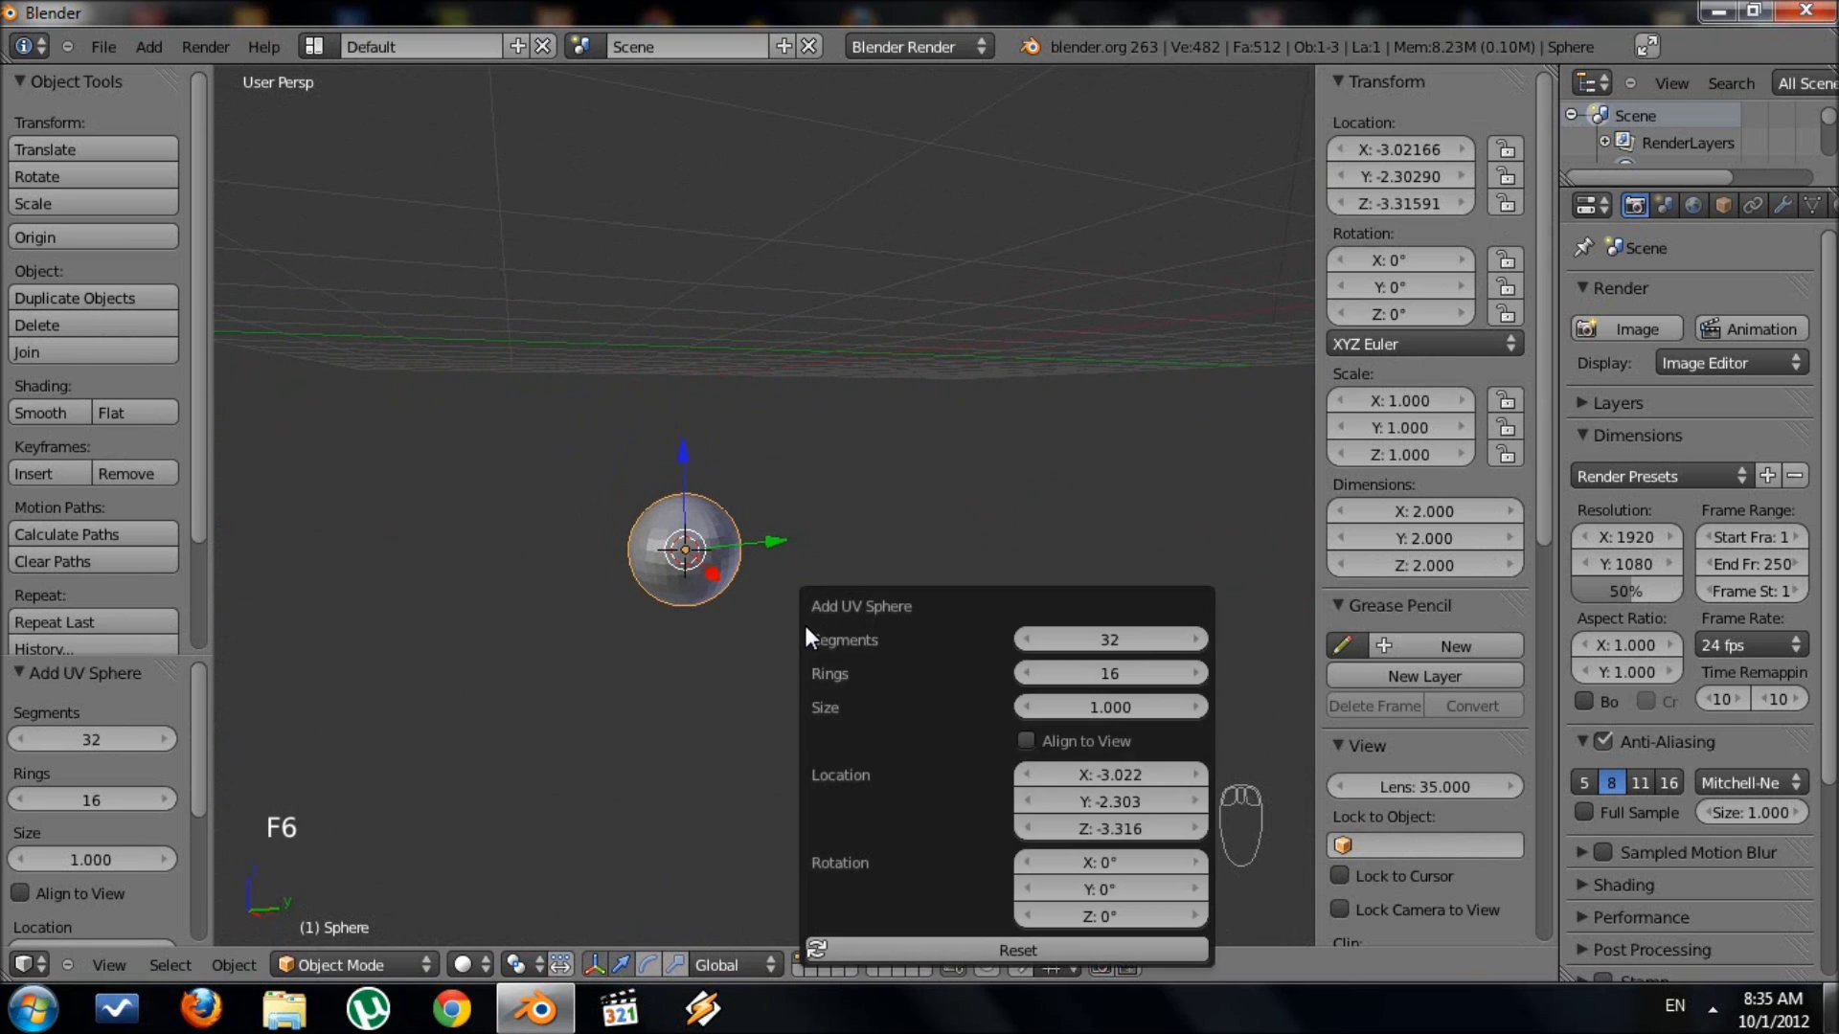
click(1106, 645)
text(2)
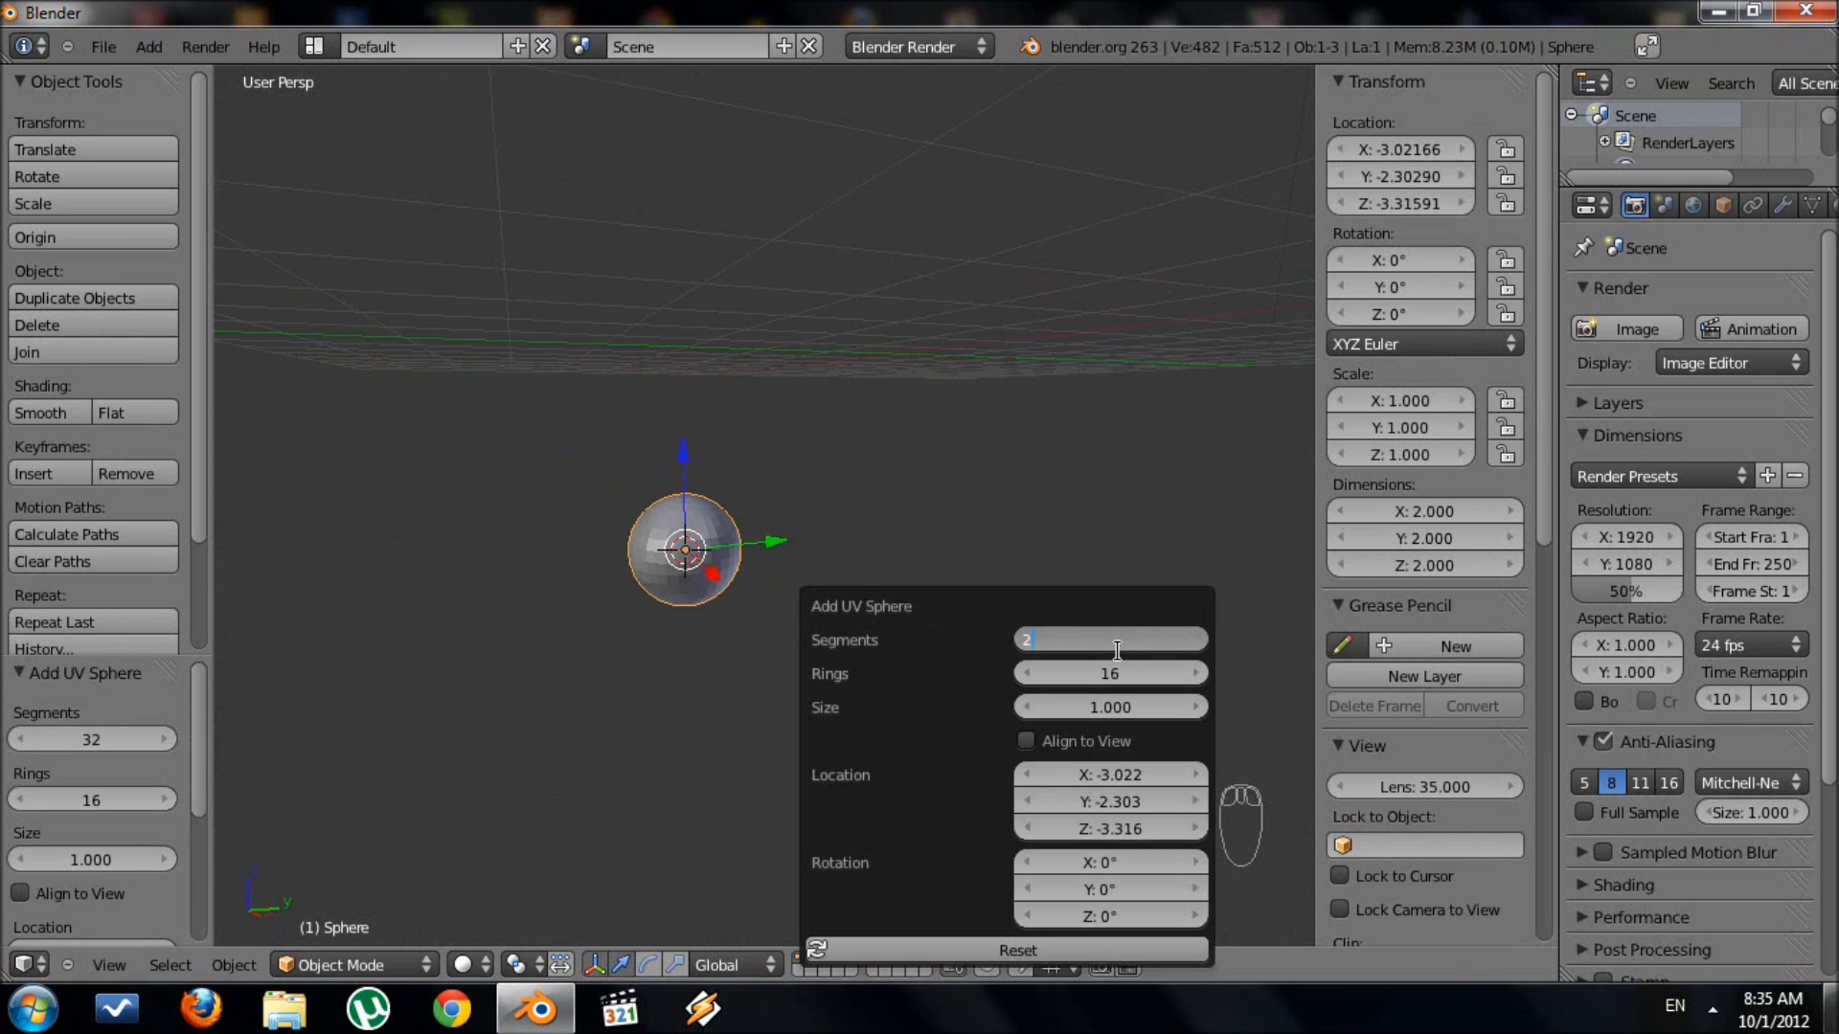
text(4)
click(1124, 674)
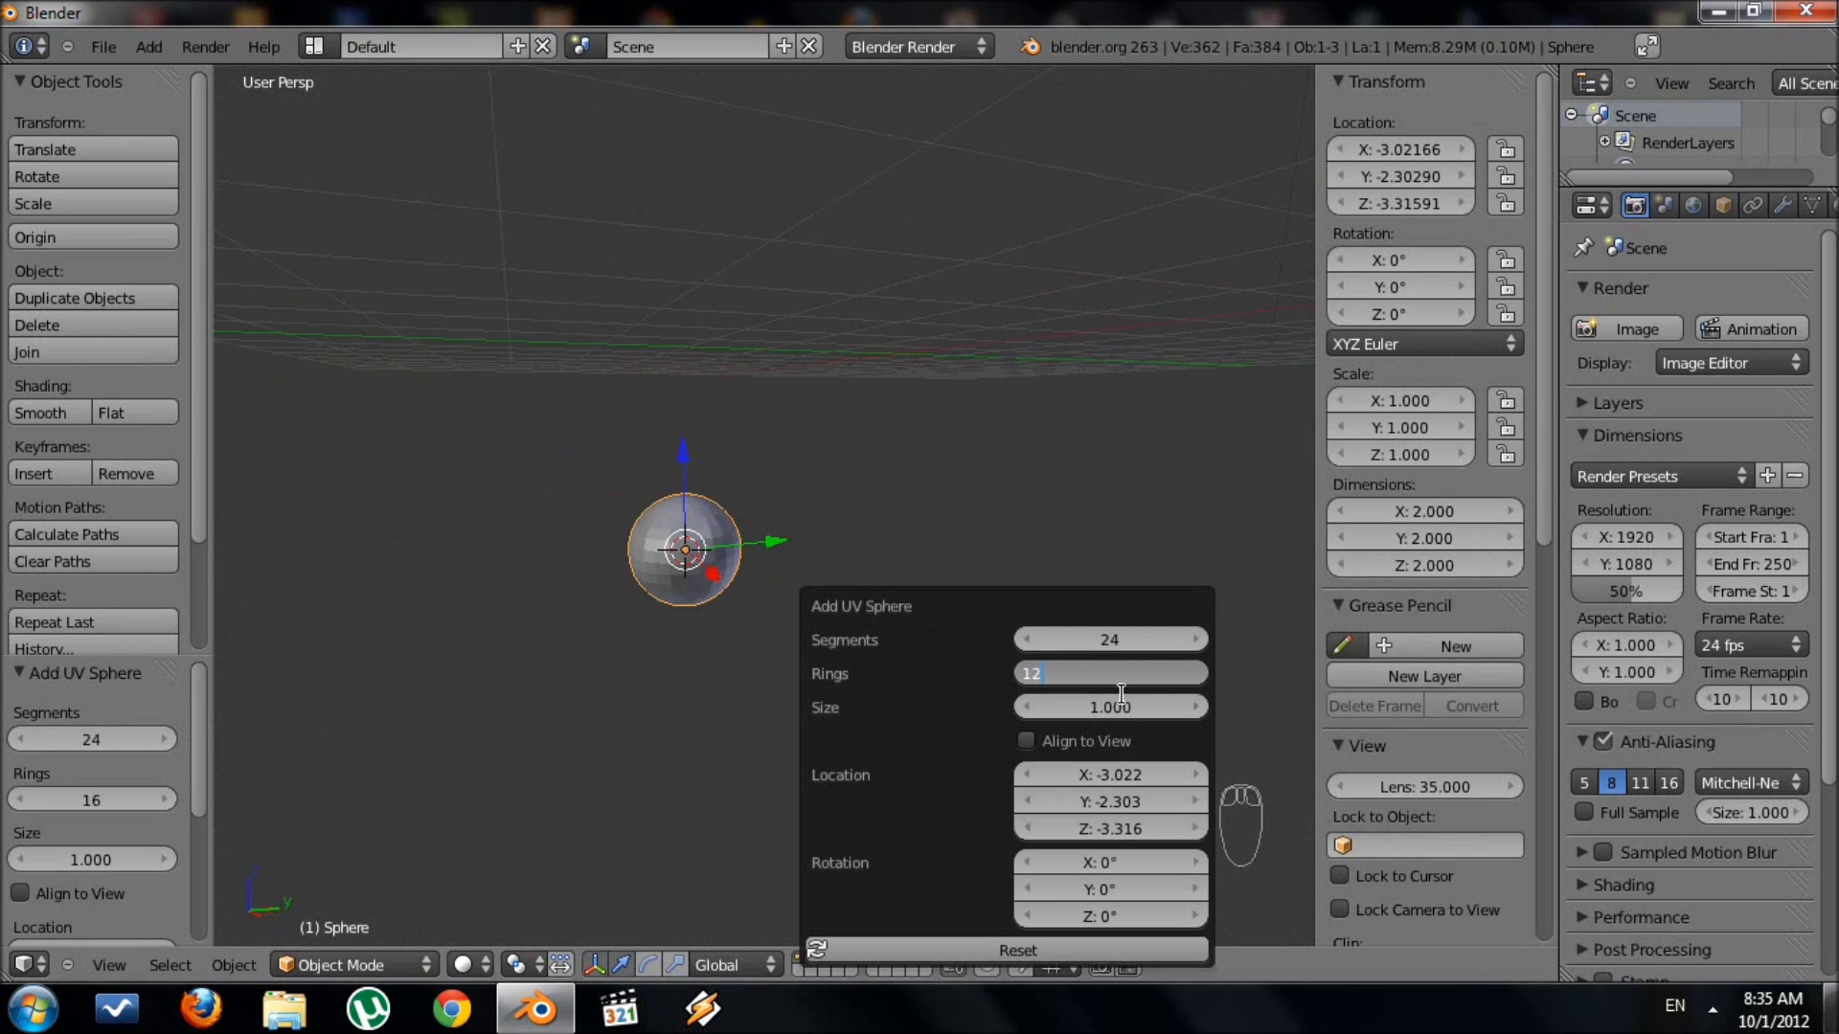
key(Return)
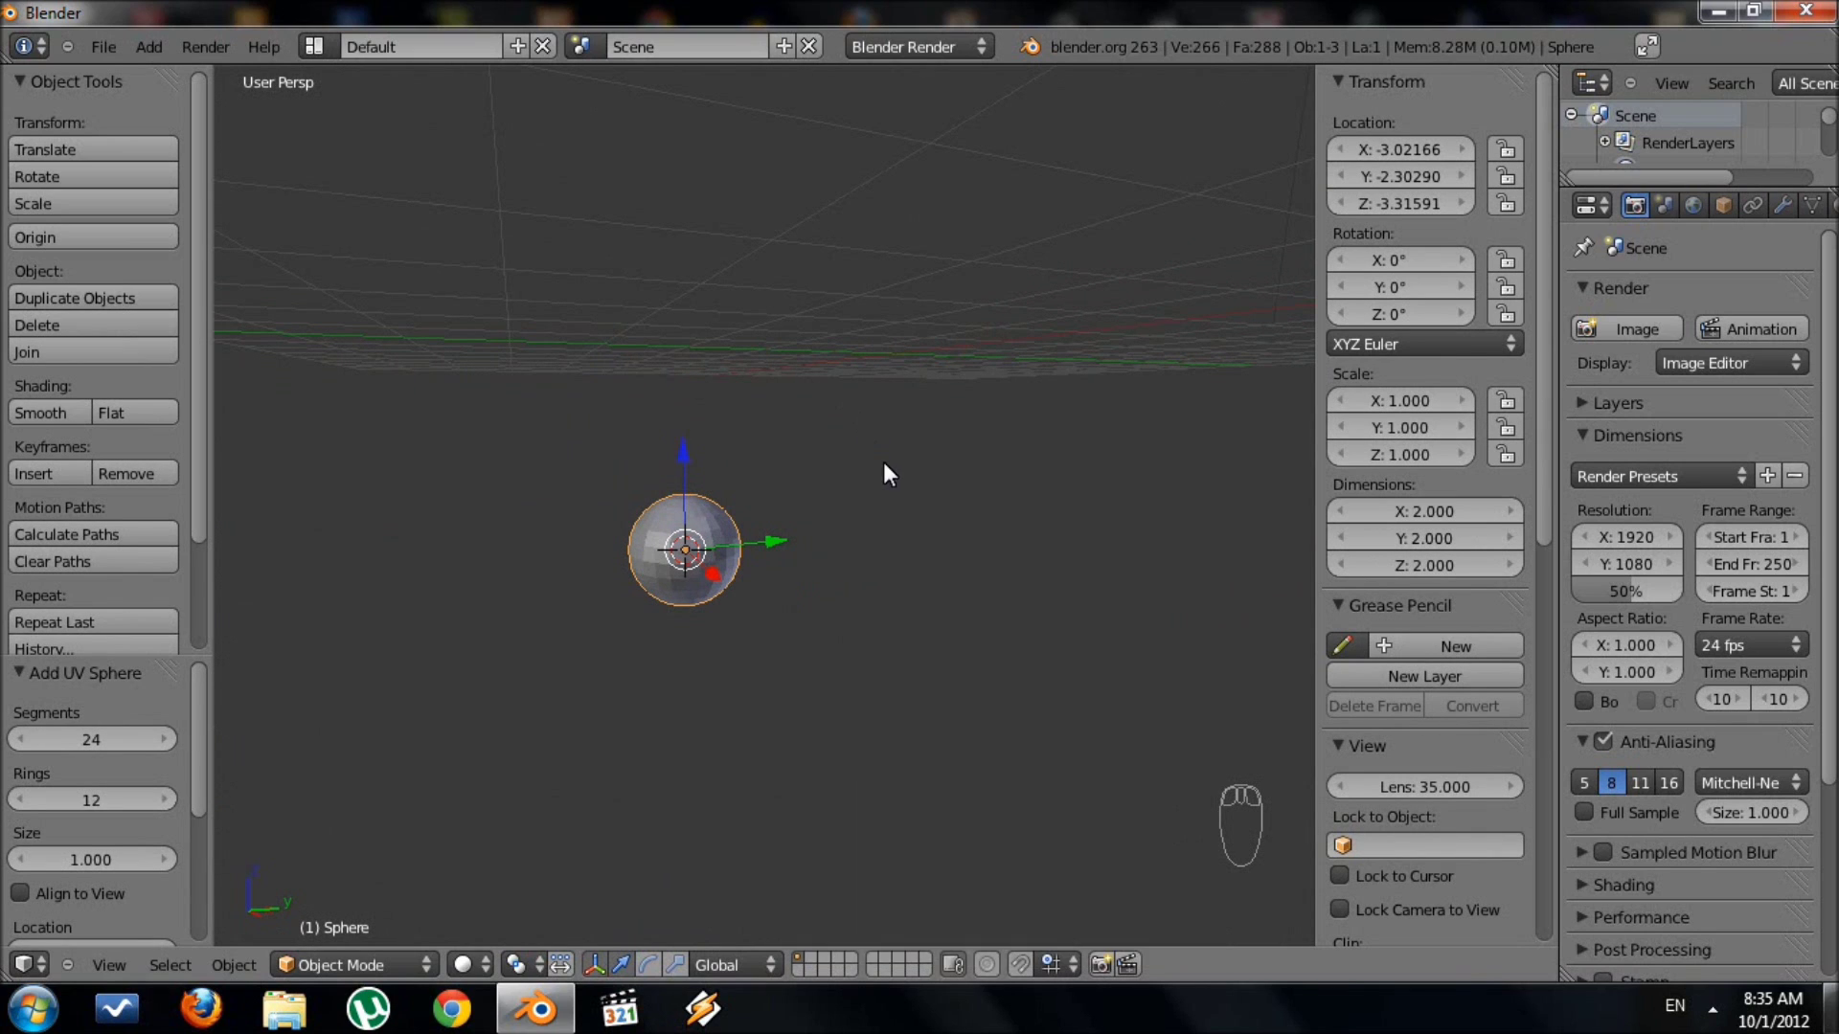
Set the sphere's Transform Location X, Y and Z to 0.
middle_drag(843, 541, 790, 576)
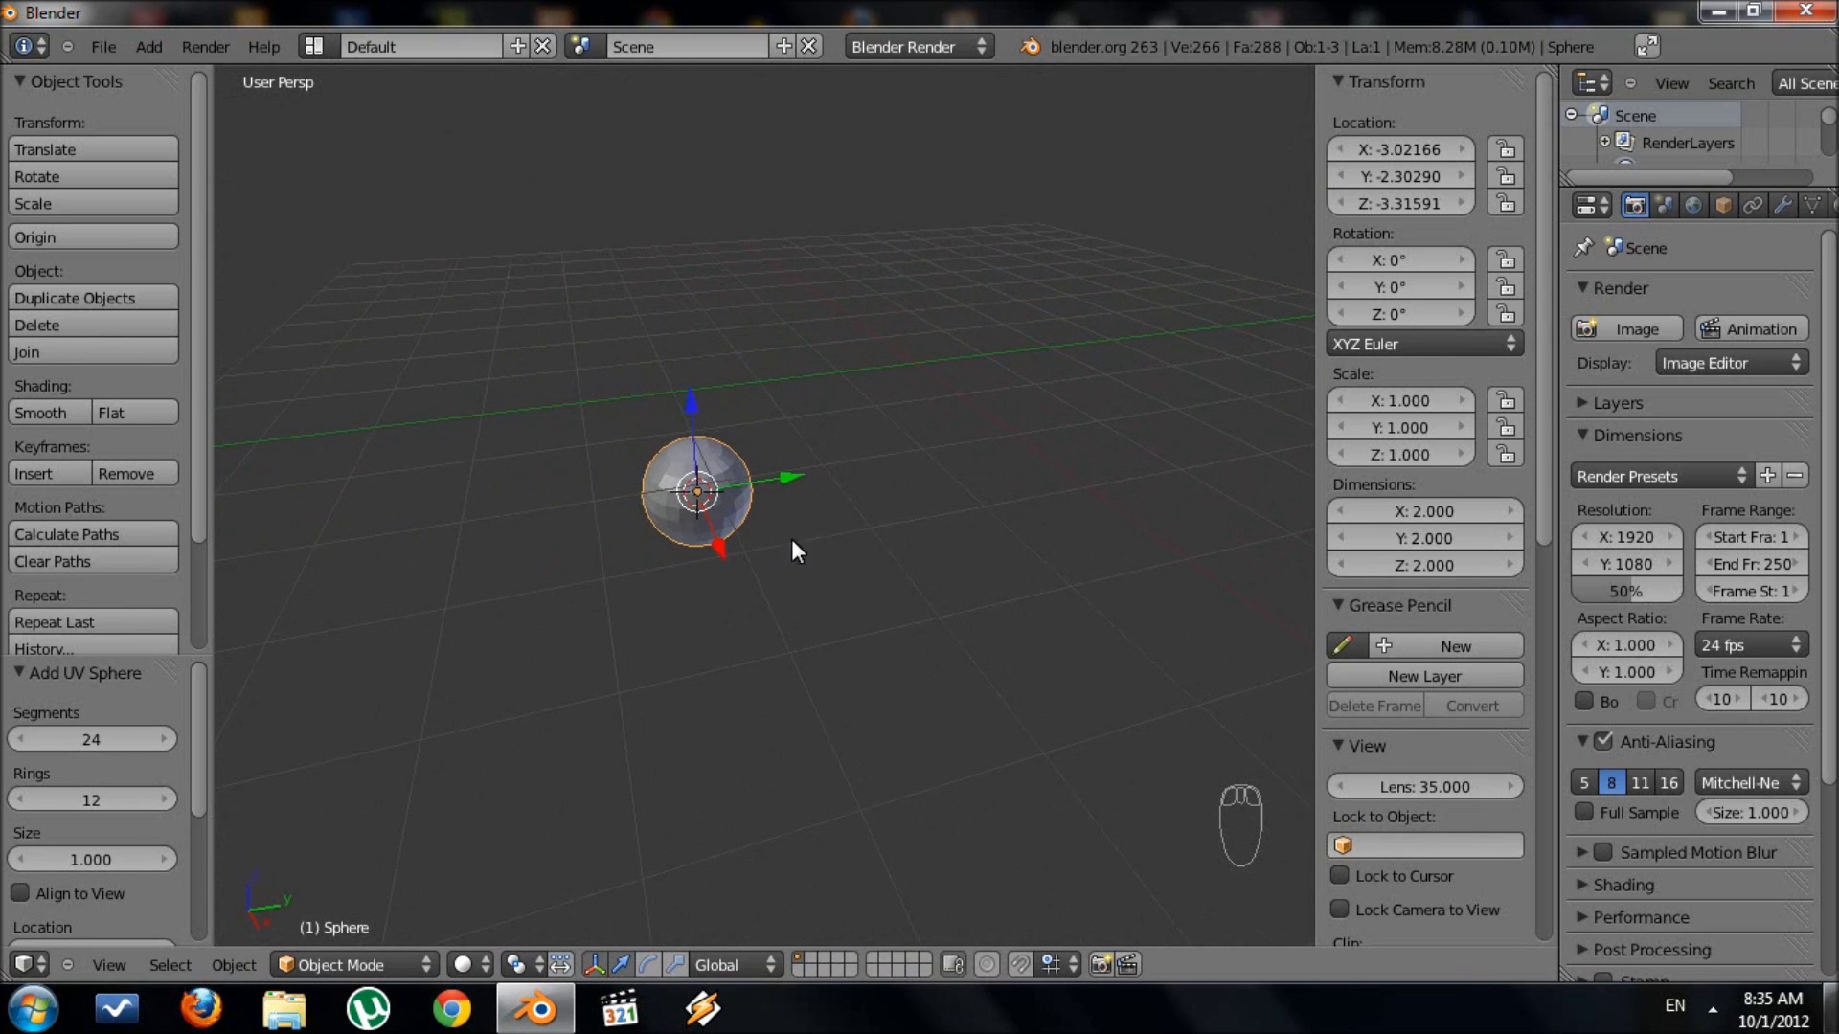
key(g)
right_click(847, 553)
middle_drag(847, 554, 871, 356)
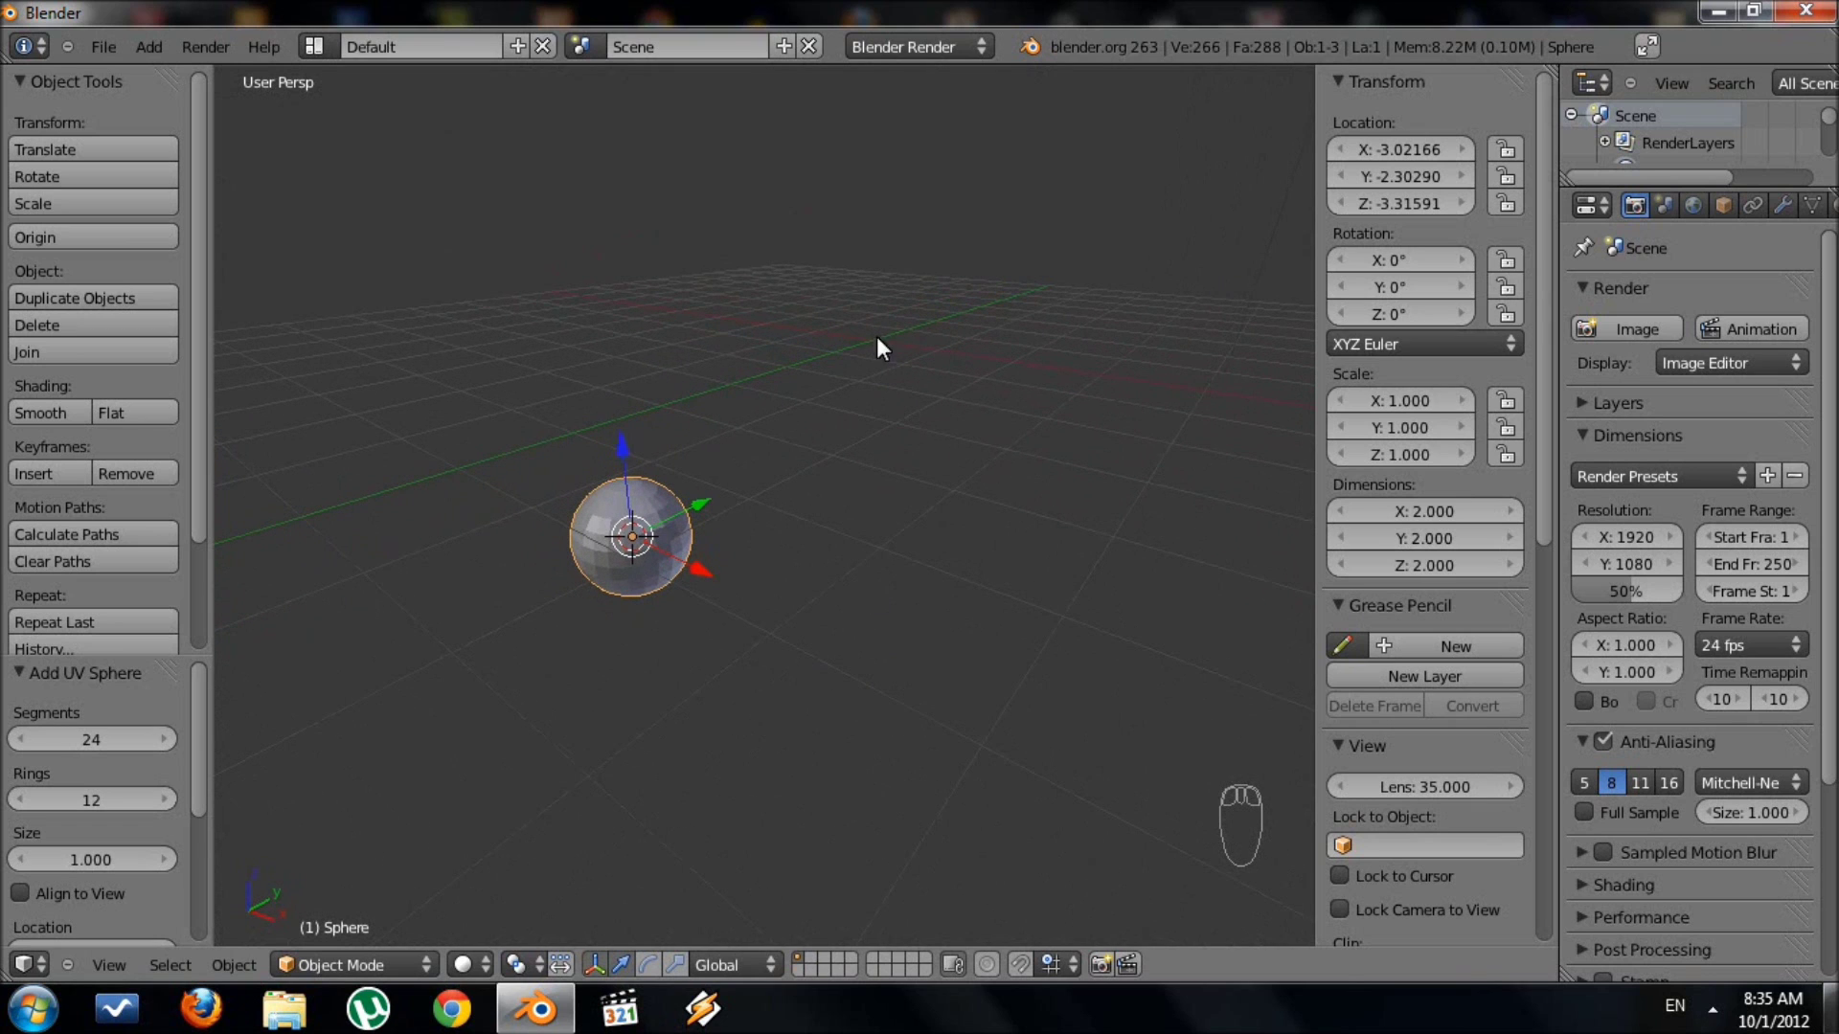
click(1412, 148)
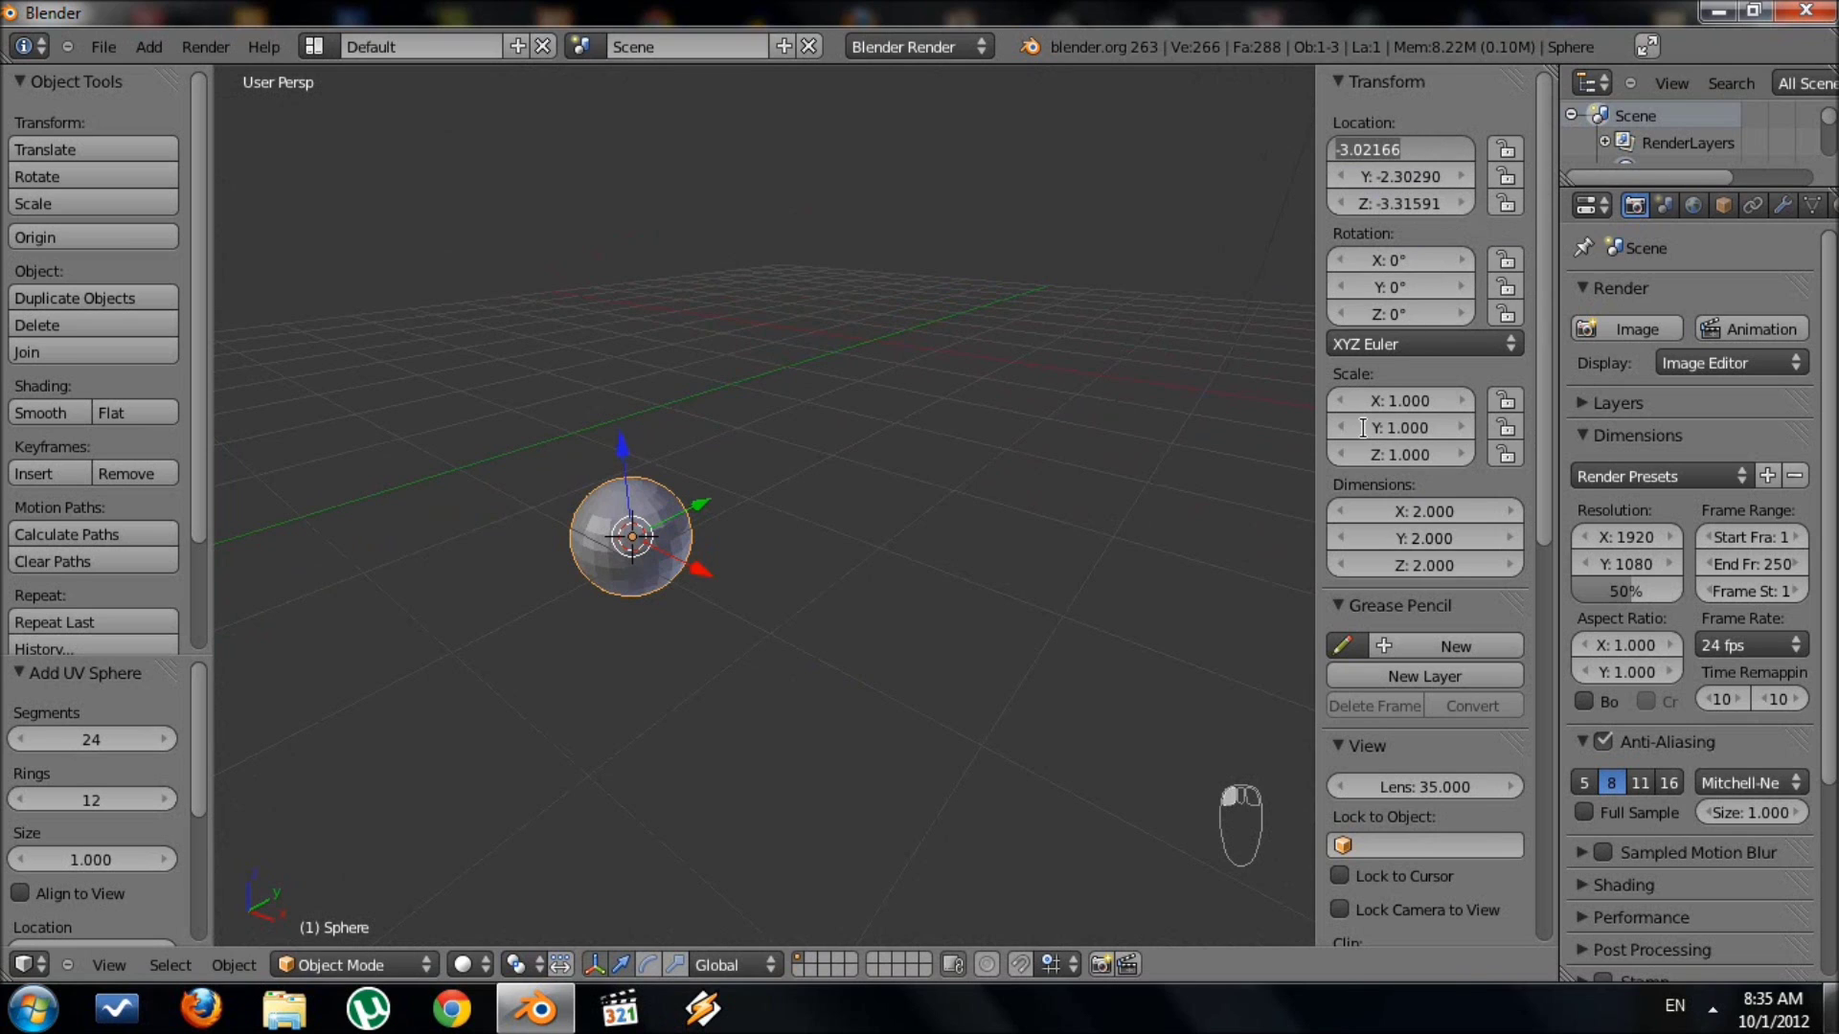
text(0)
key(Tab)
text(0)
key(Tab)
text(0)
key(Return)
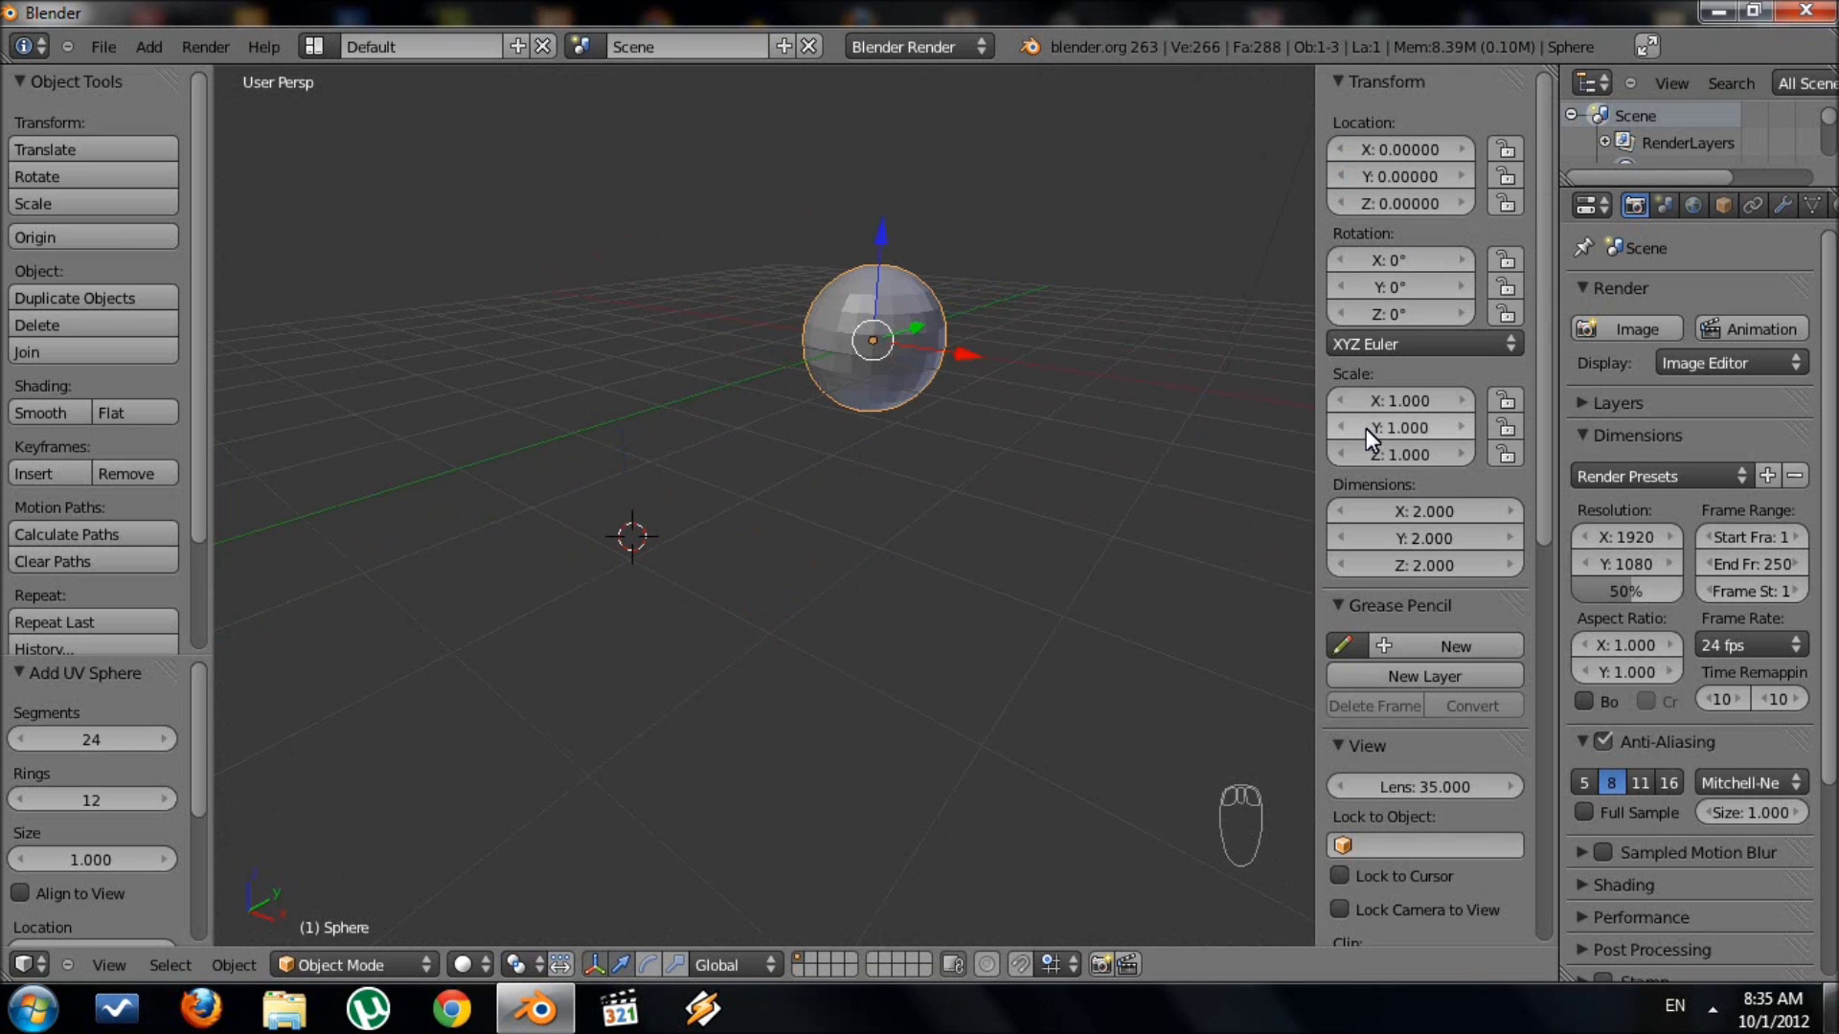
Pan, zoom and orbit to frame the centred sphere from near the front.
shift+middle_drag(986, 467, 725, 738)
scroll(676, 642, up, 3)
middle_drag(723, 443, 687, 505)
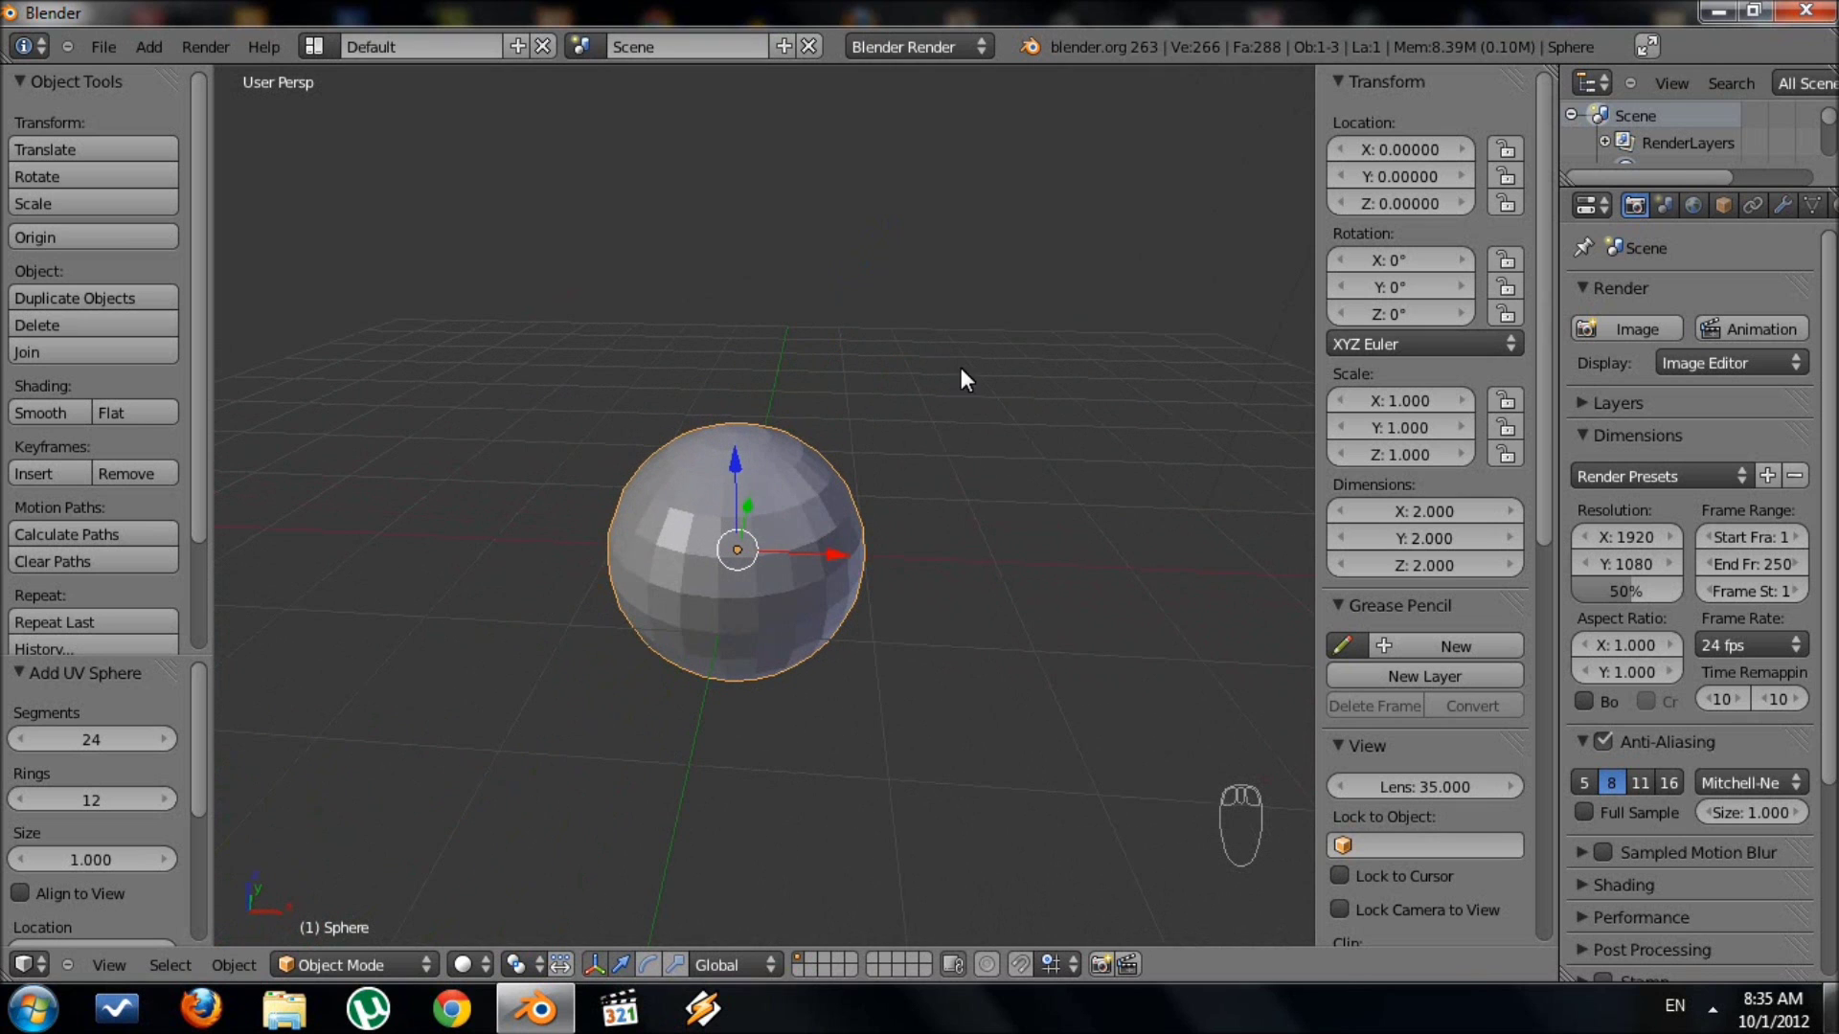
Switch to a front orthographic view, enter Edit Mode in wireframe and deselect all vertices.
key(KP_1)
key(KP_5)
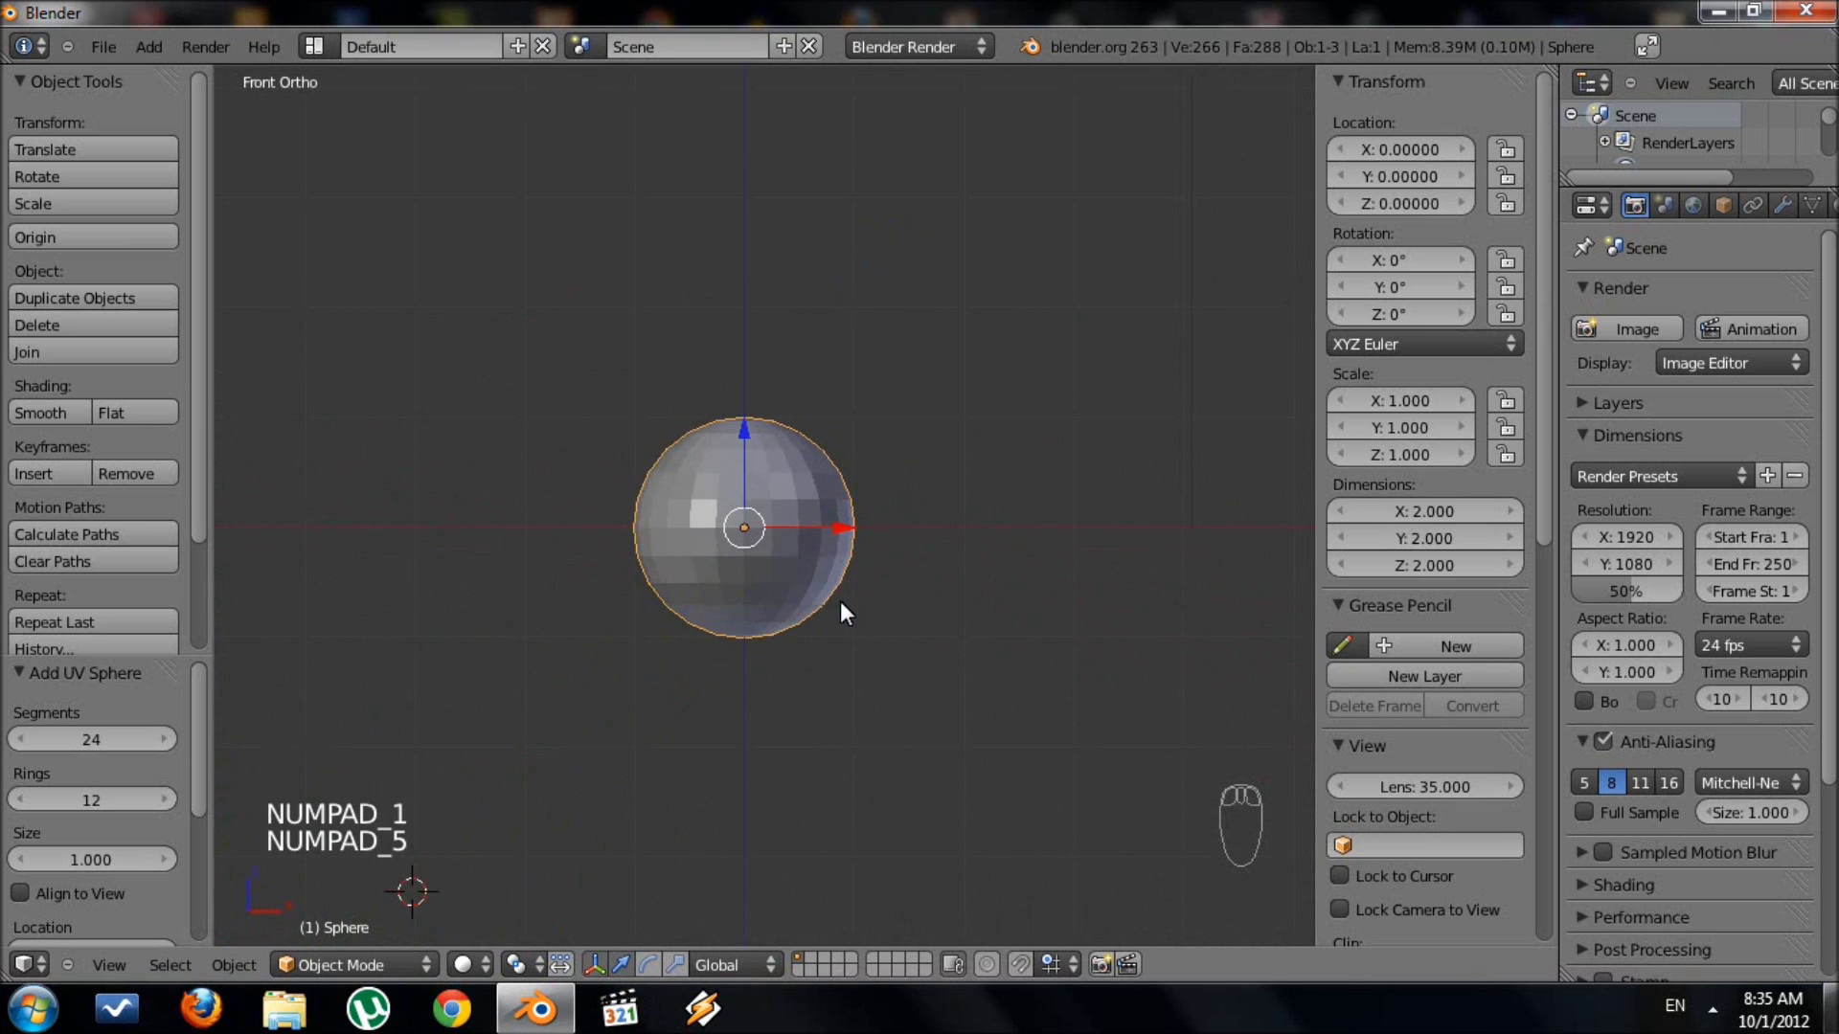
scroll(824, 651, up, 3)
shift+middle_drag(797, 686, 826, 626)
scroll(814, 617, up, 3)
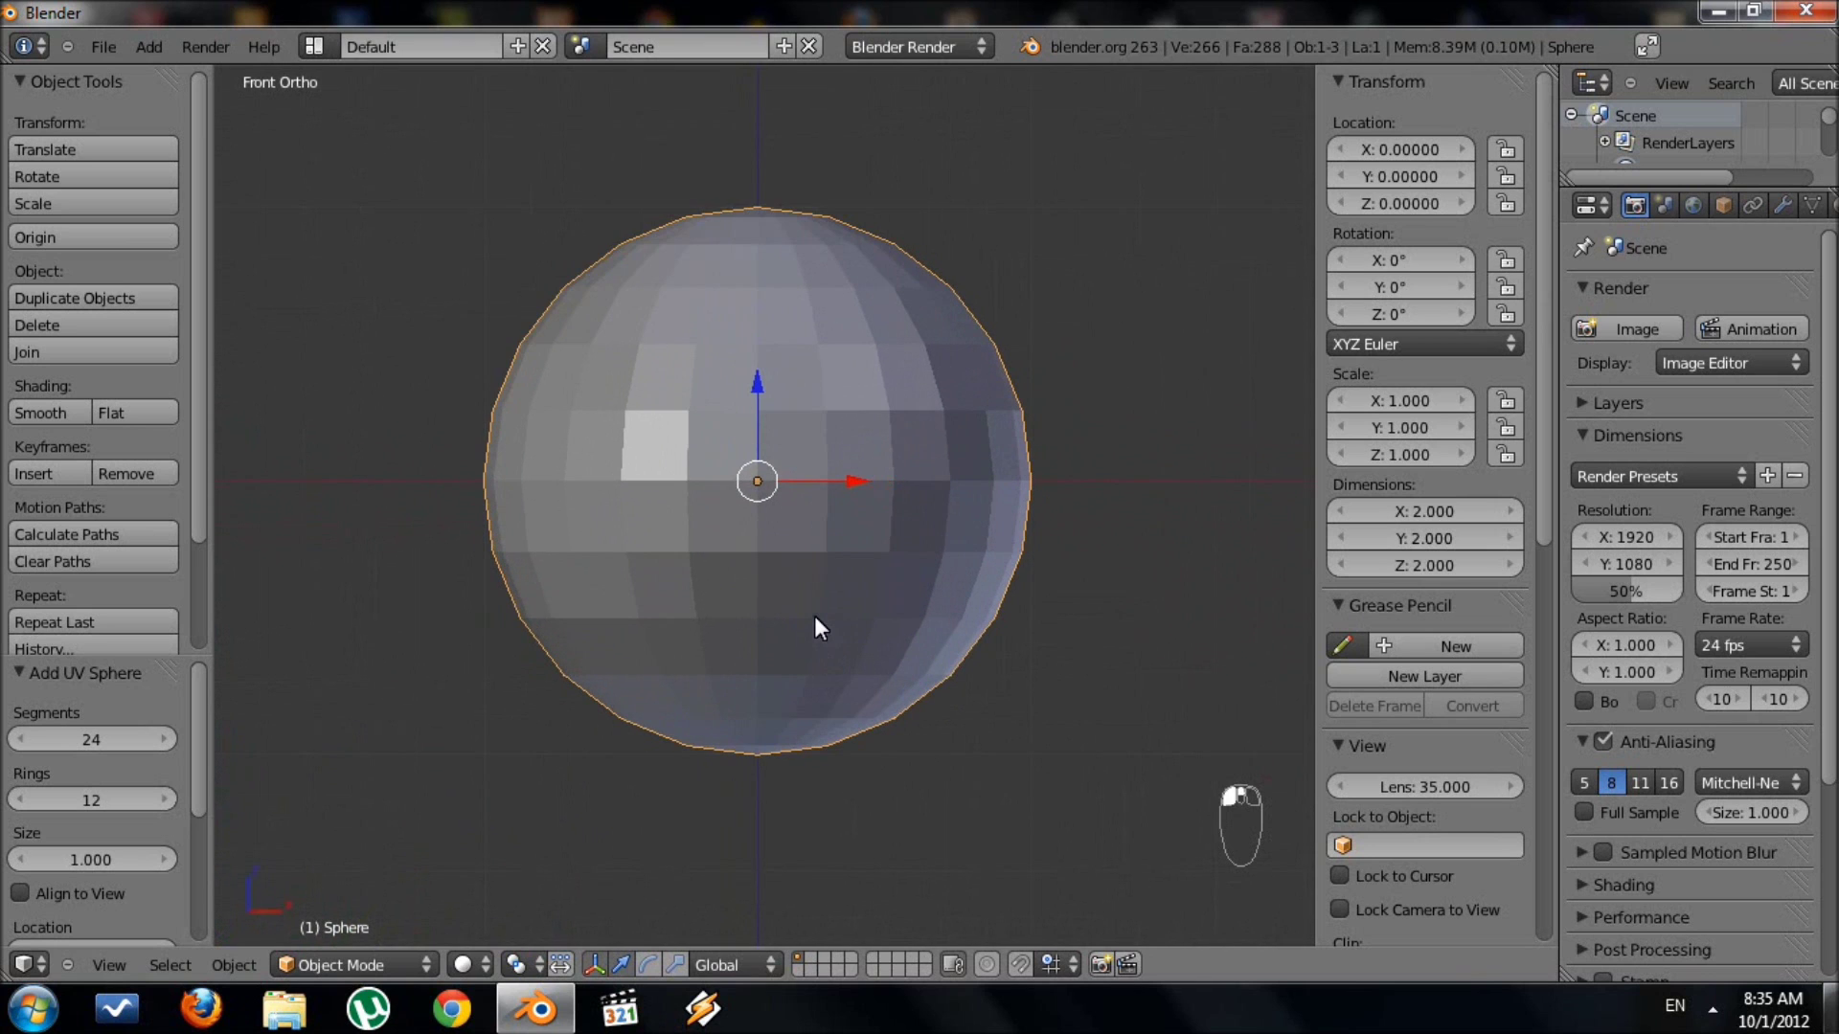
key(Tab)
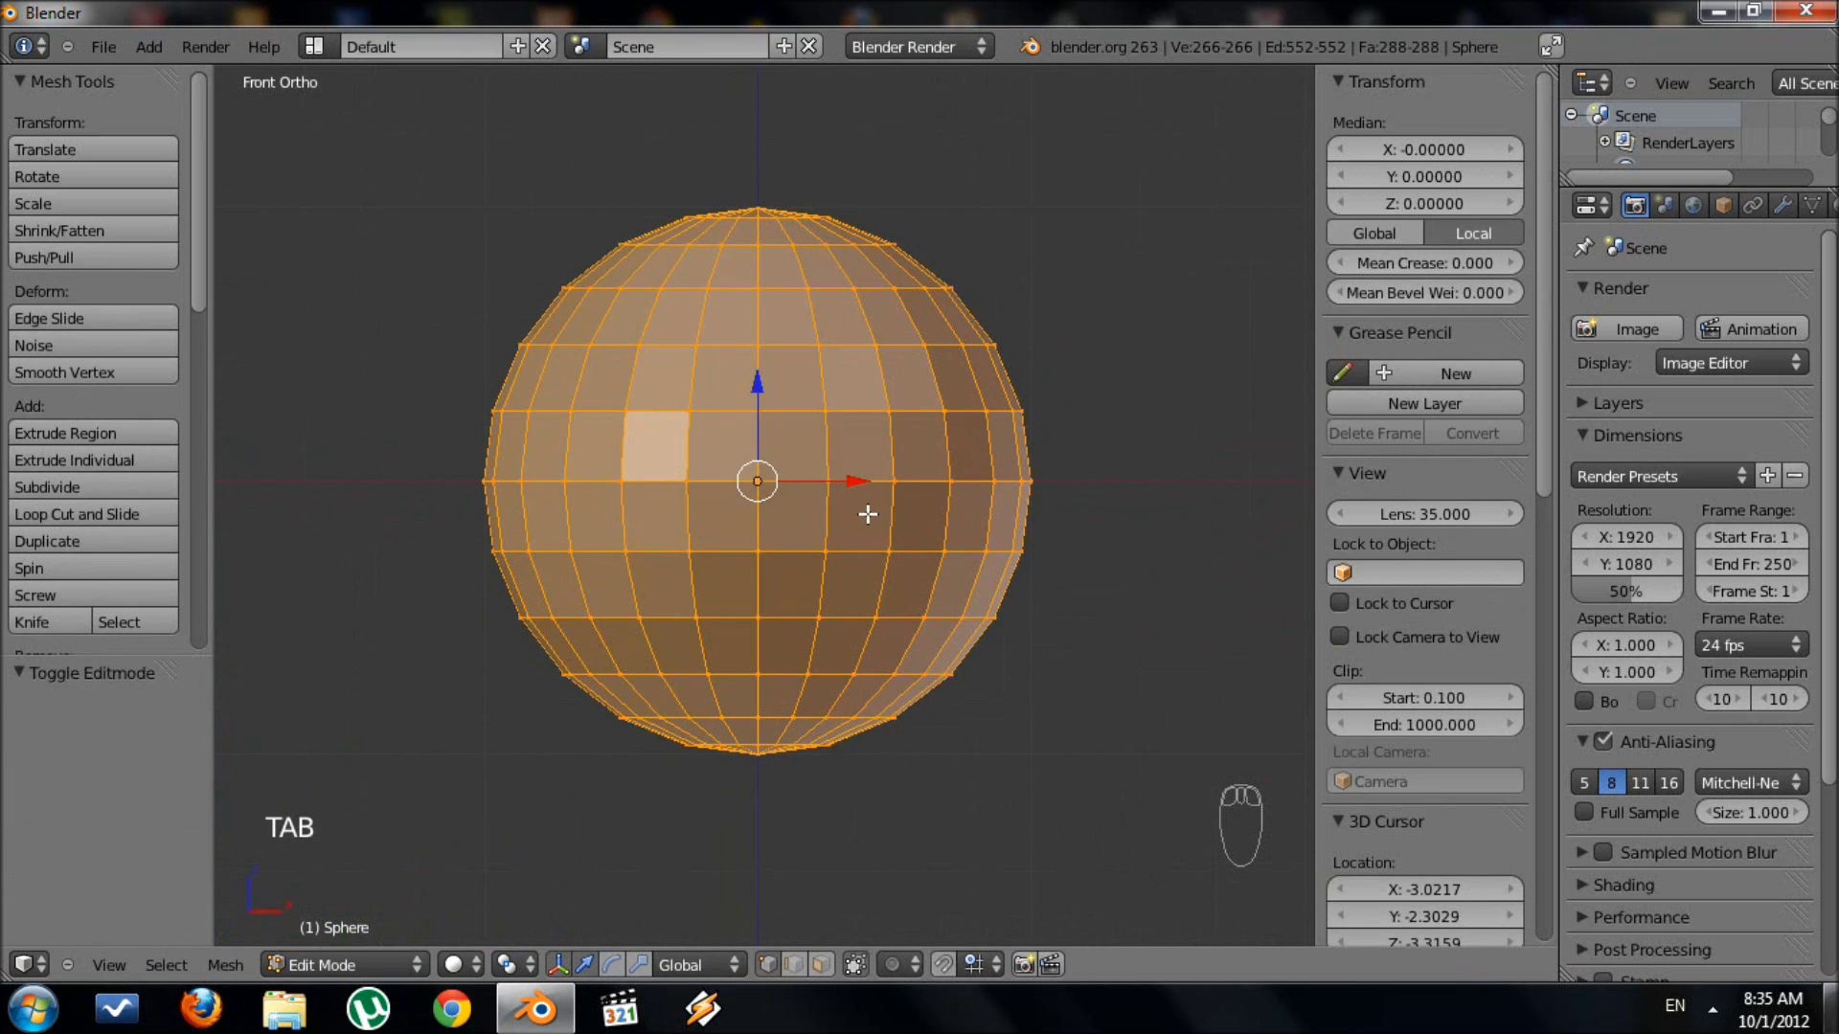
key(z)
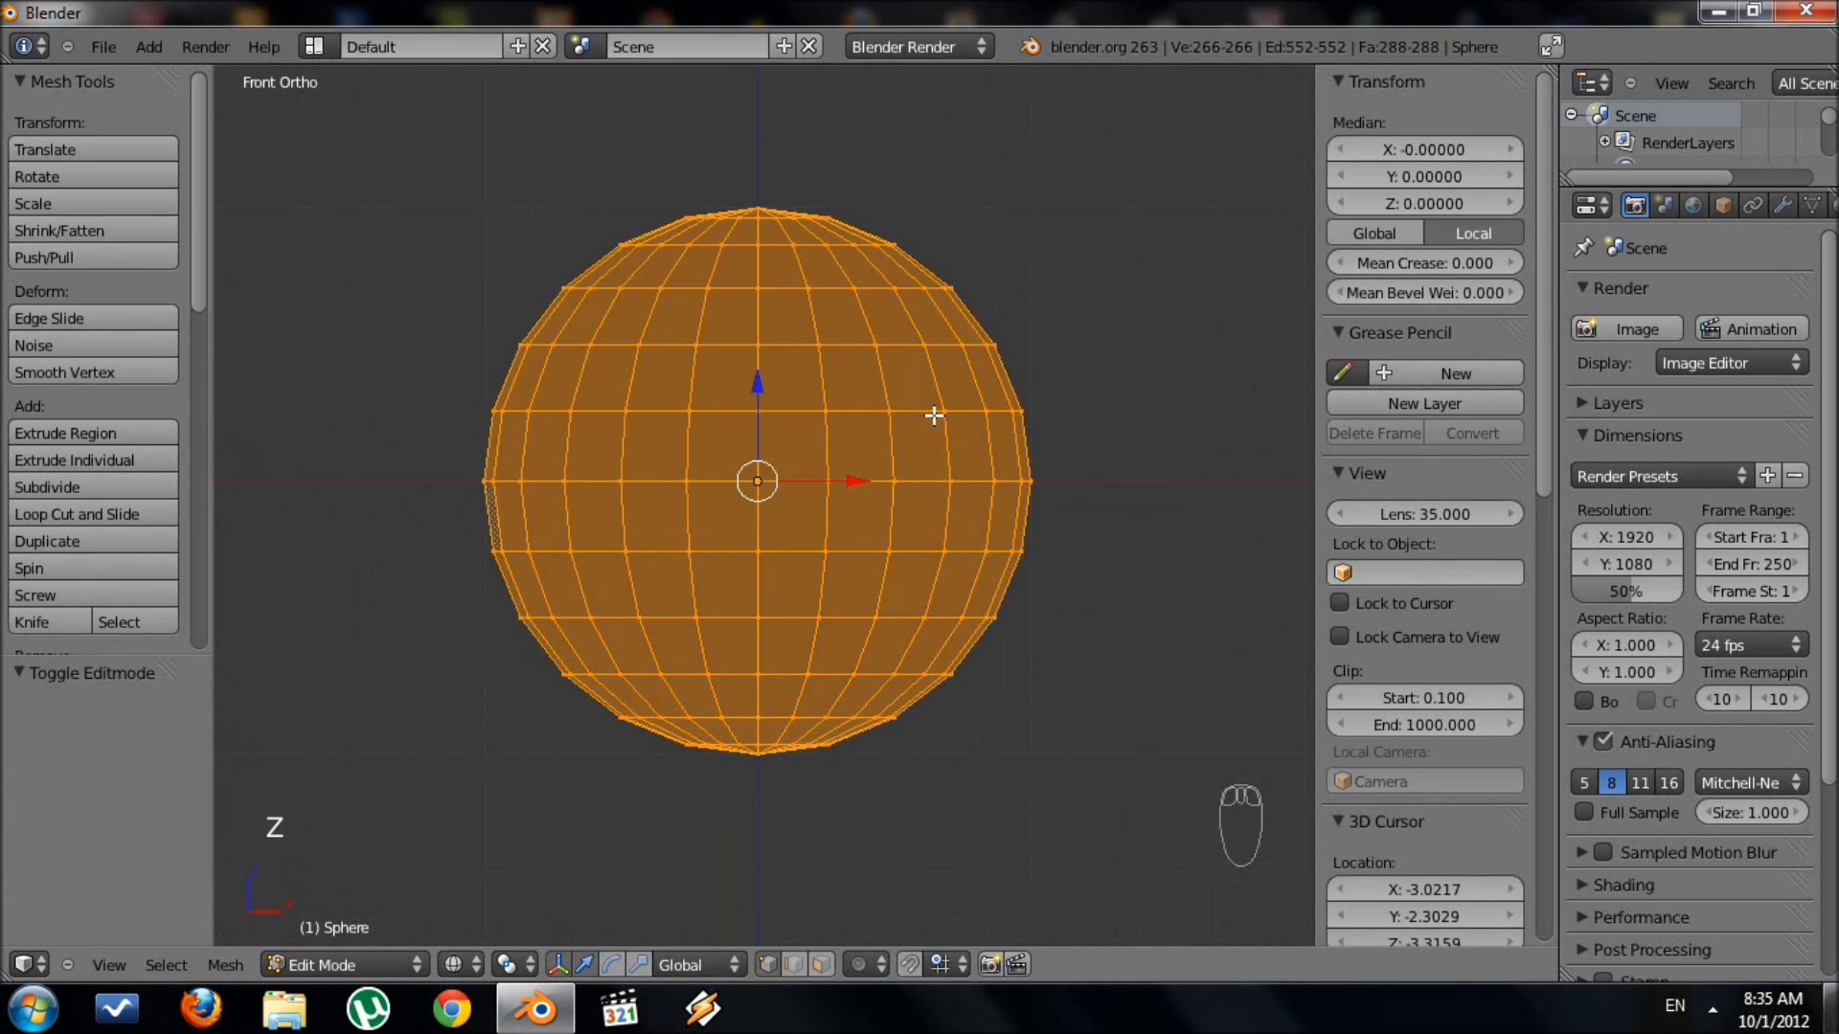
key(a)
shift+middle_drag(877, 370, 874, 476)
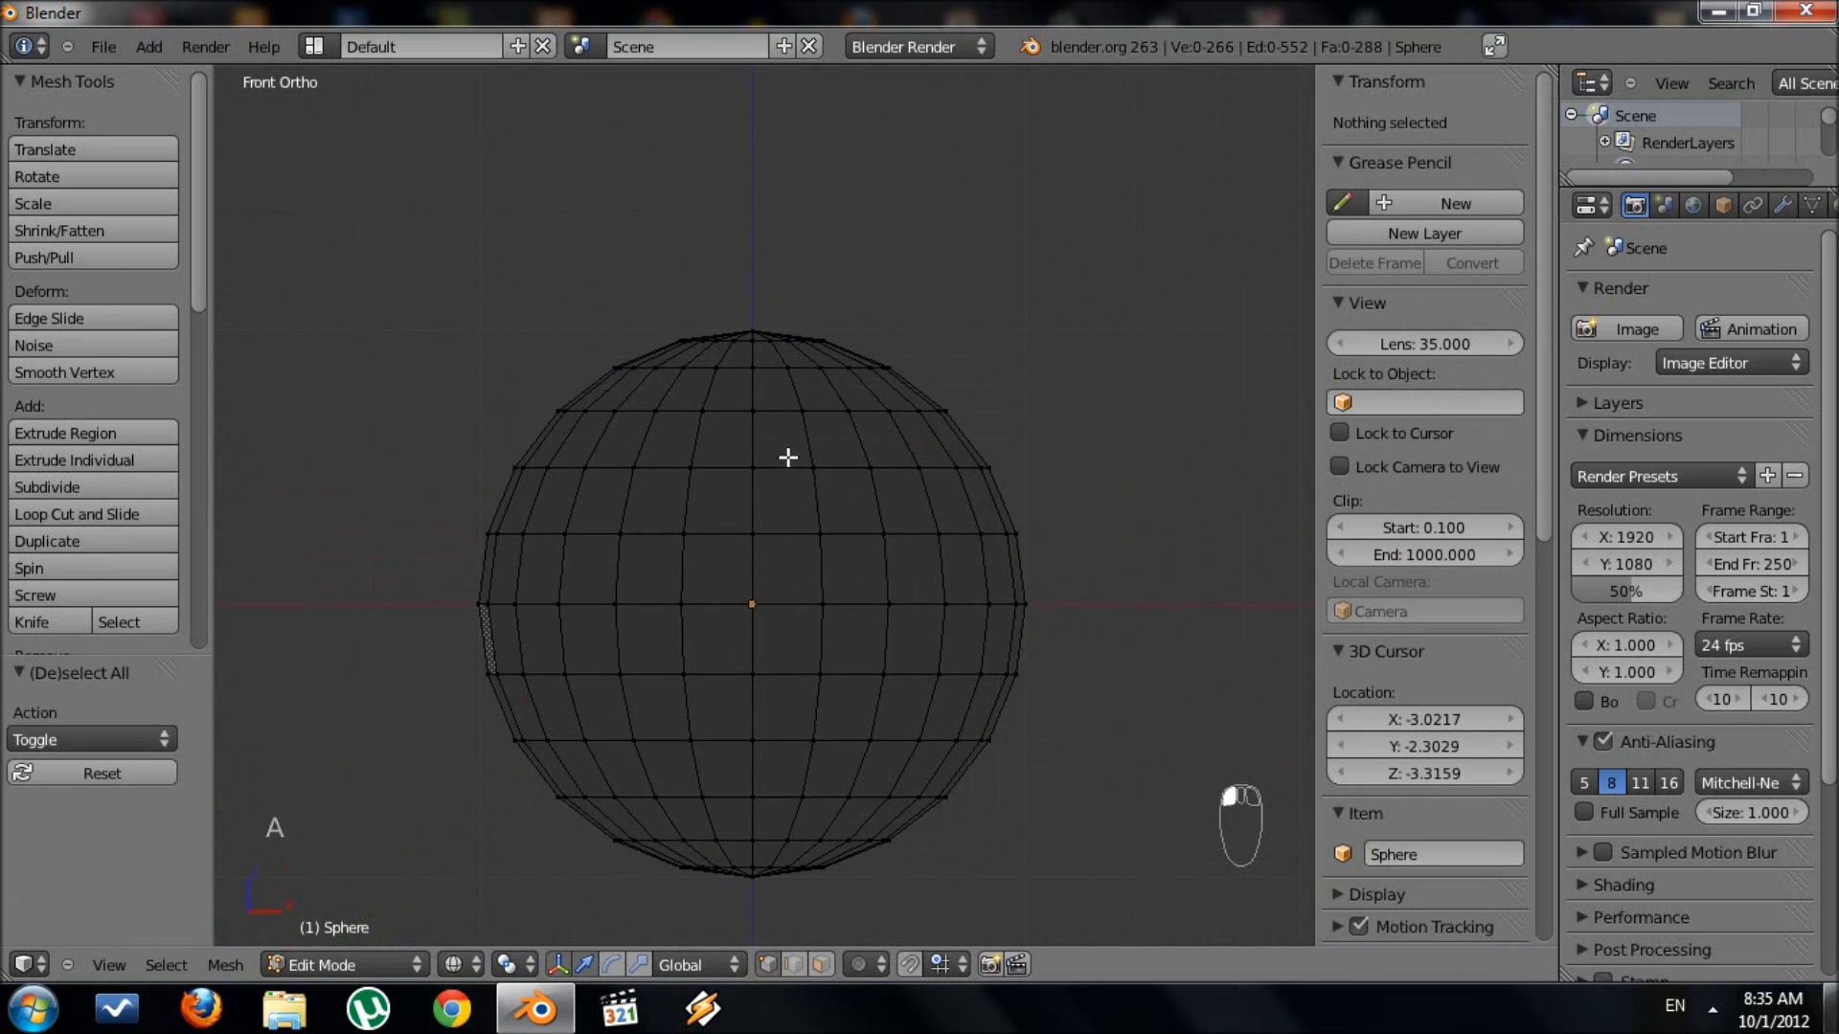
Circle-select the vertex ring just below the sphere's top pole.
key(b)
shift+scroll(723, 491, up, 1)
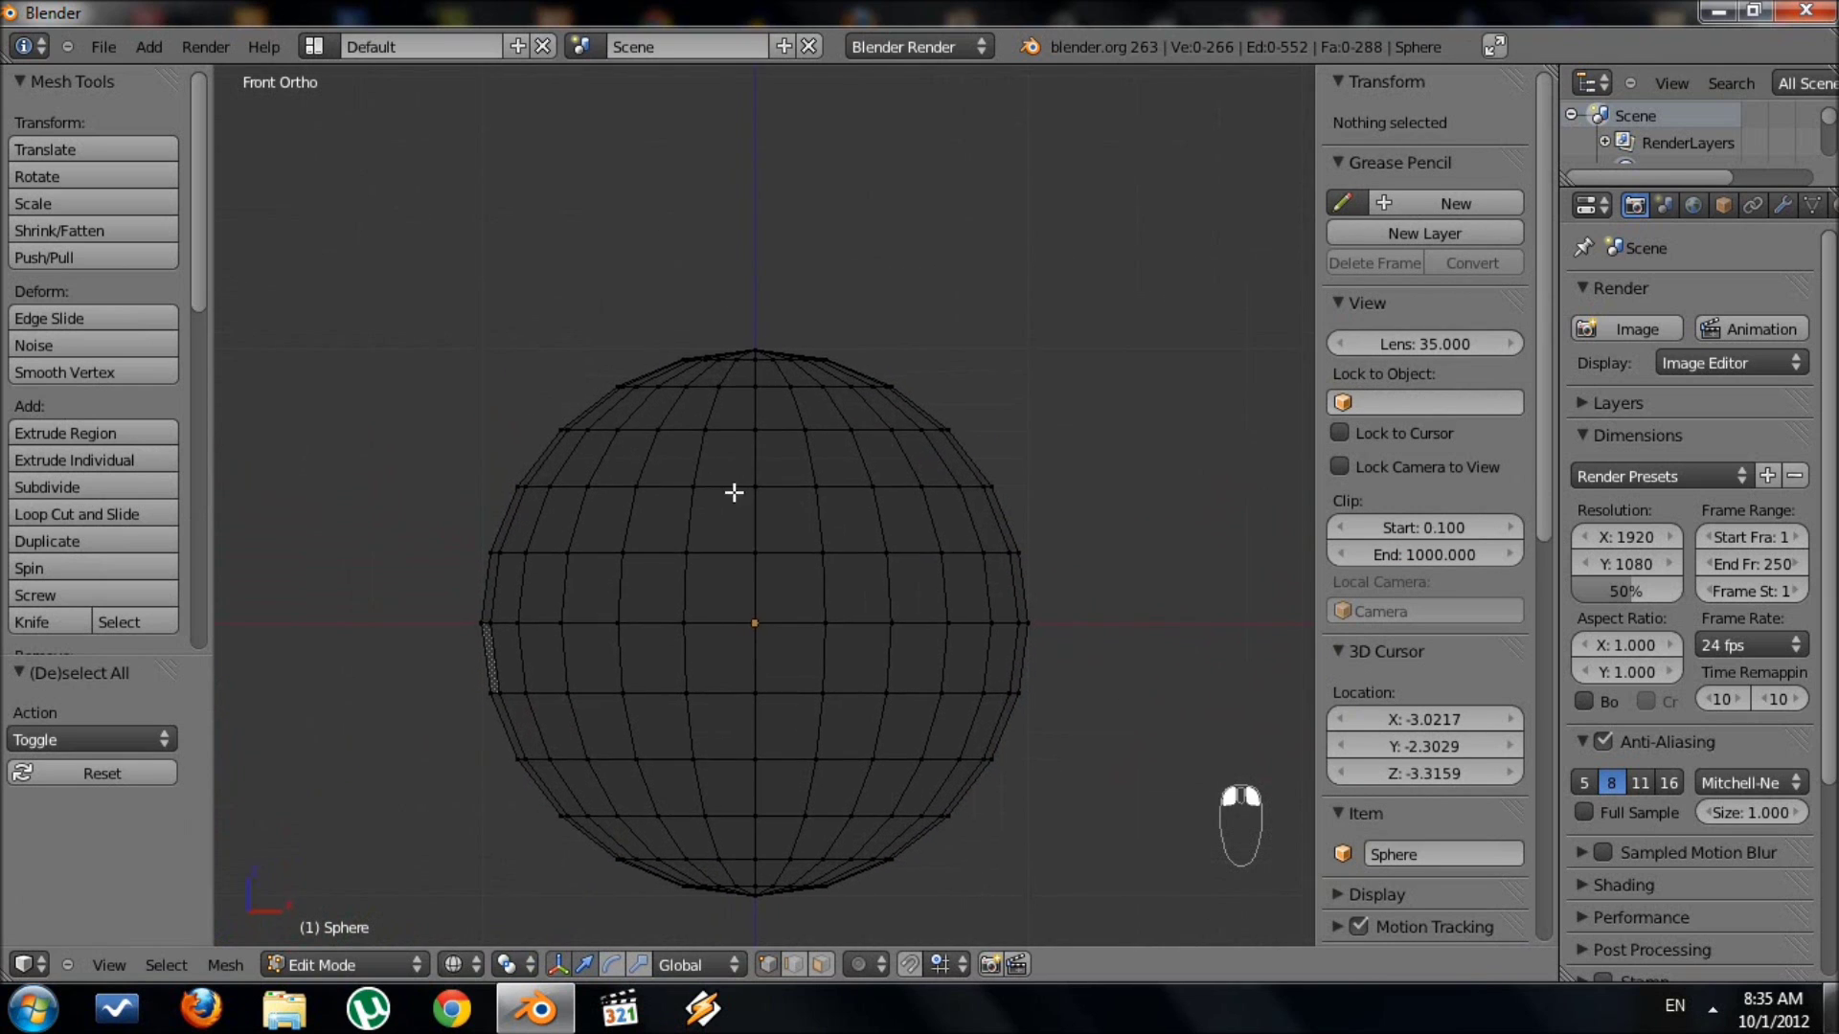
key(b)
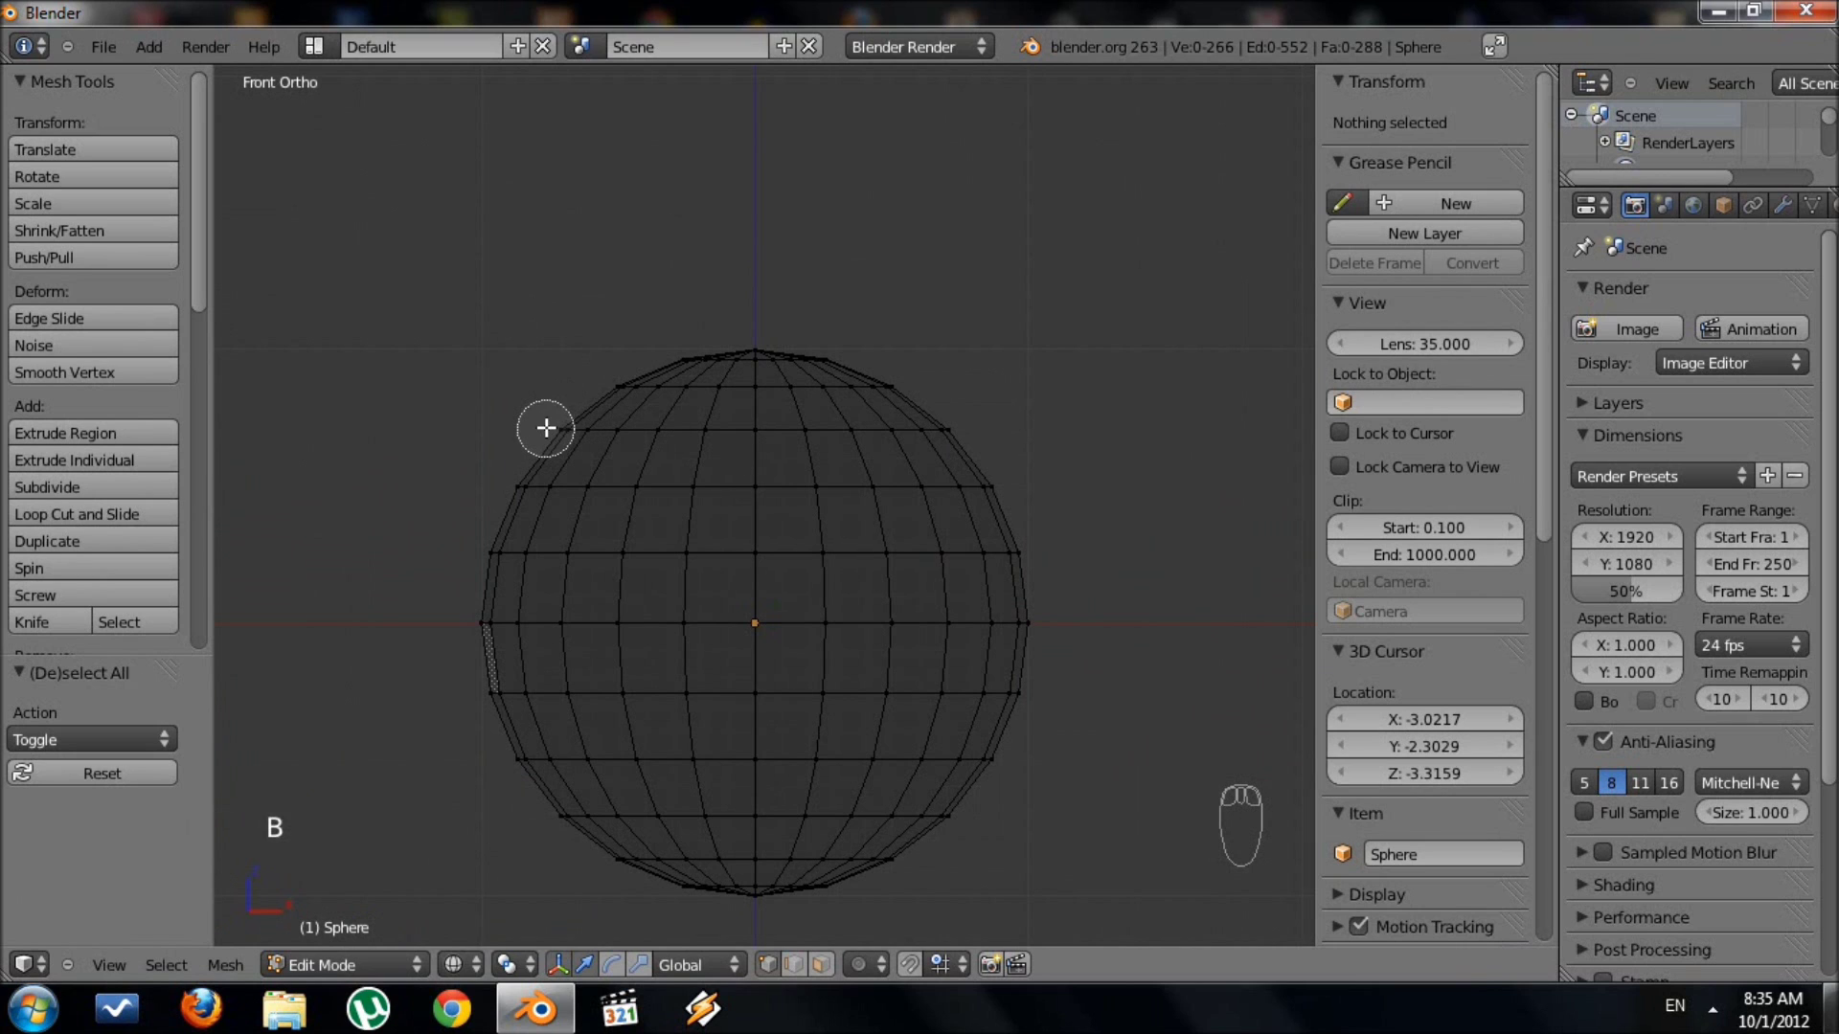
drag(543, 429, 934, 433)
right_click(935, 433)
right_click(947, 431)
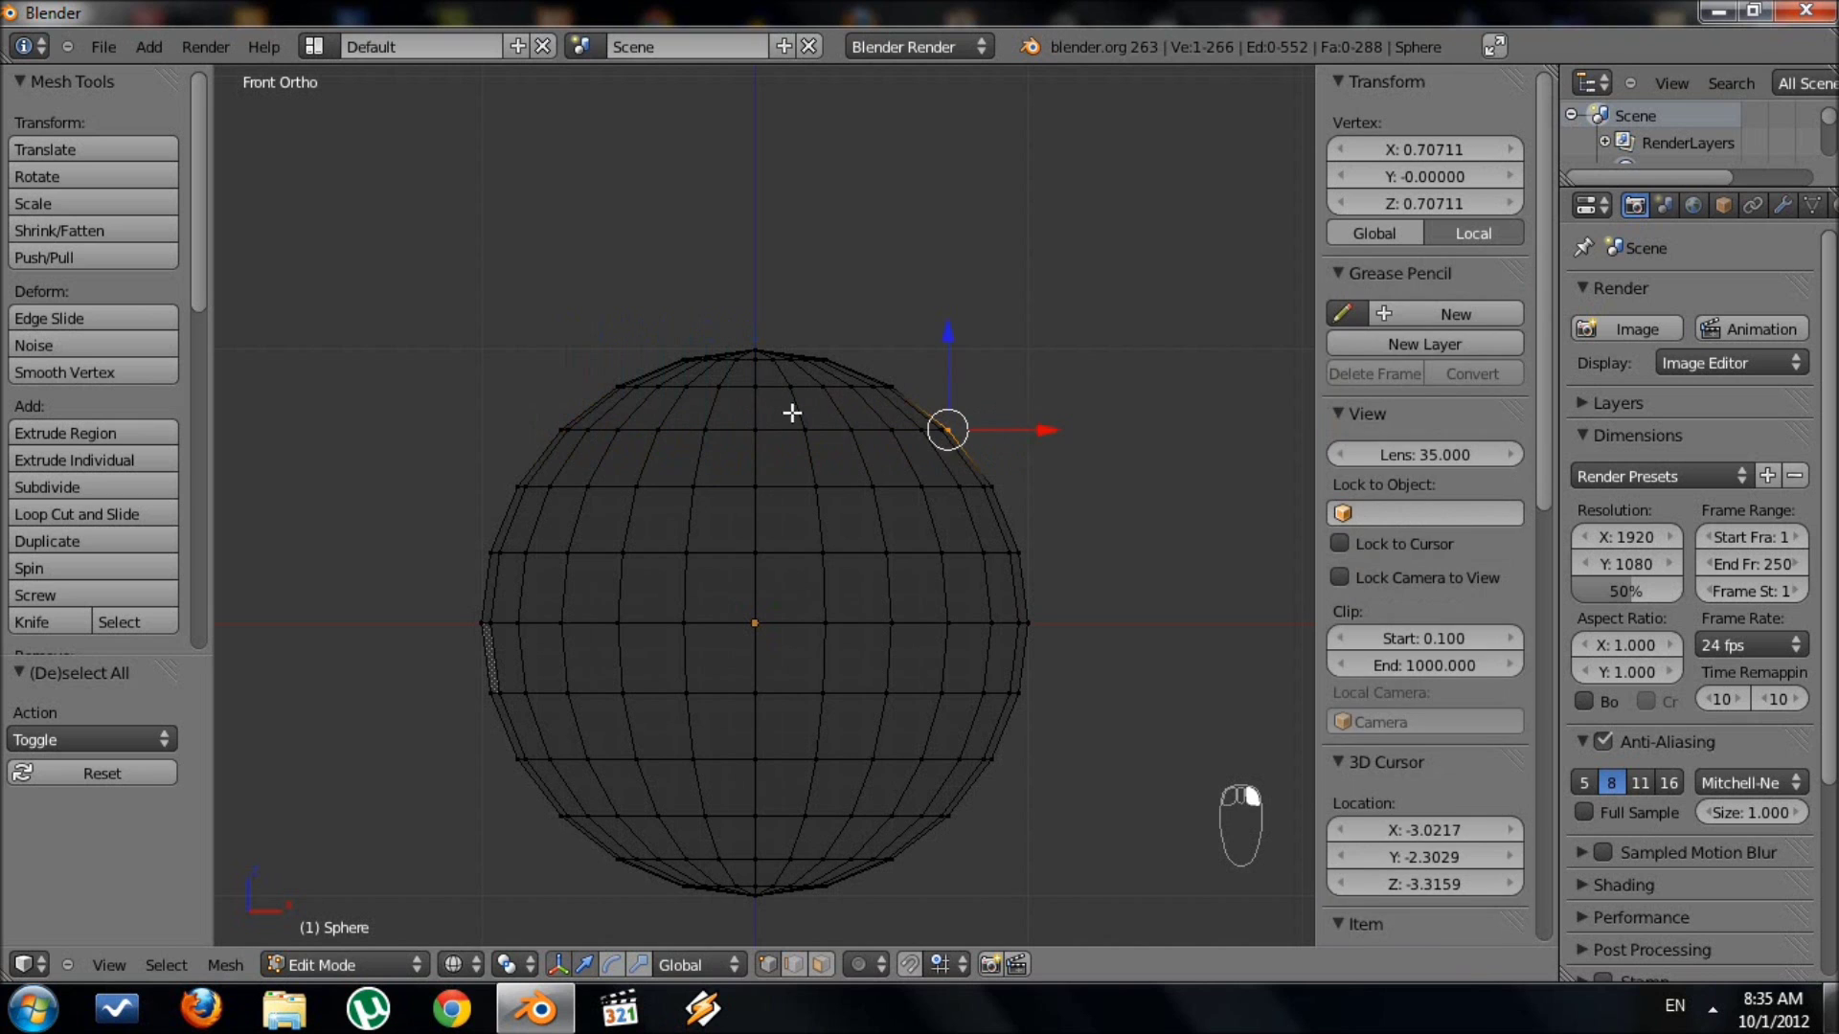
key(ctrl+z)
key(g)
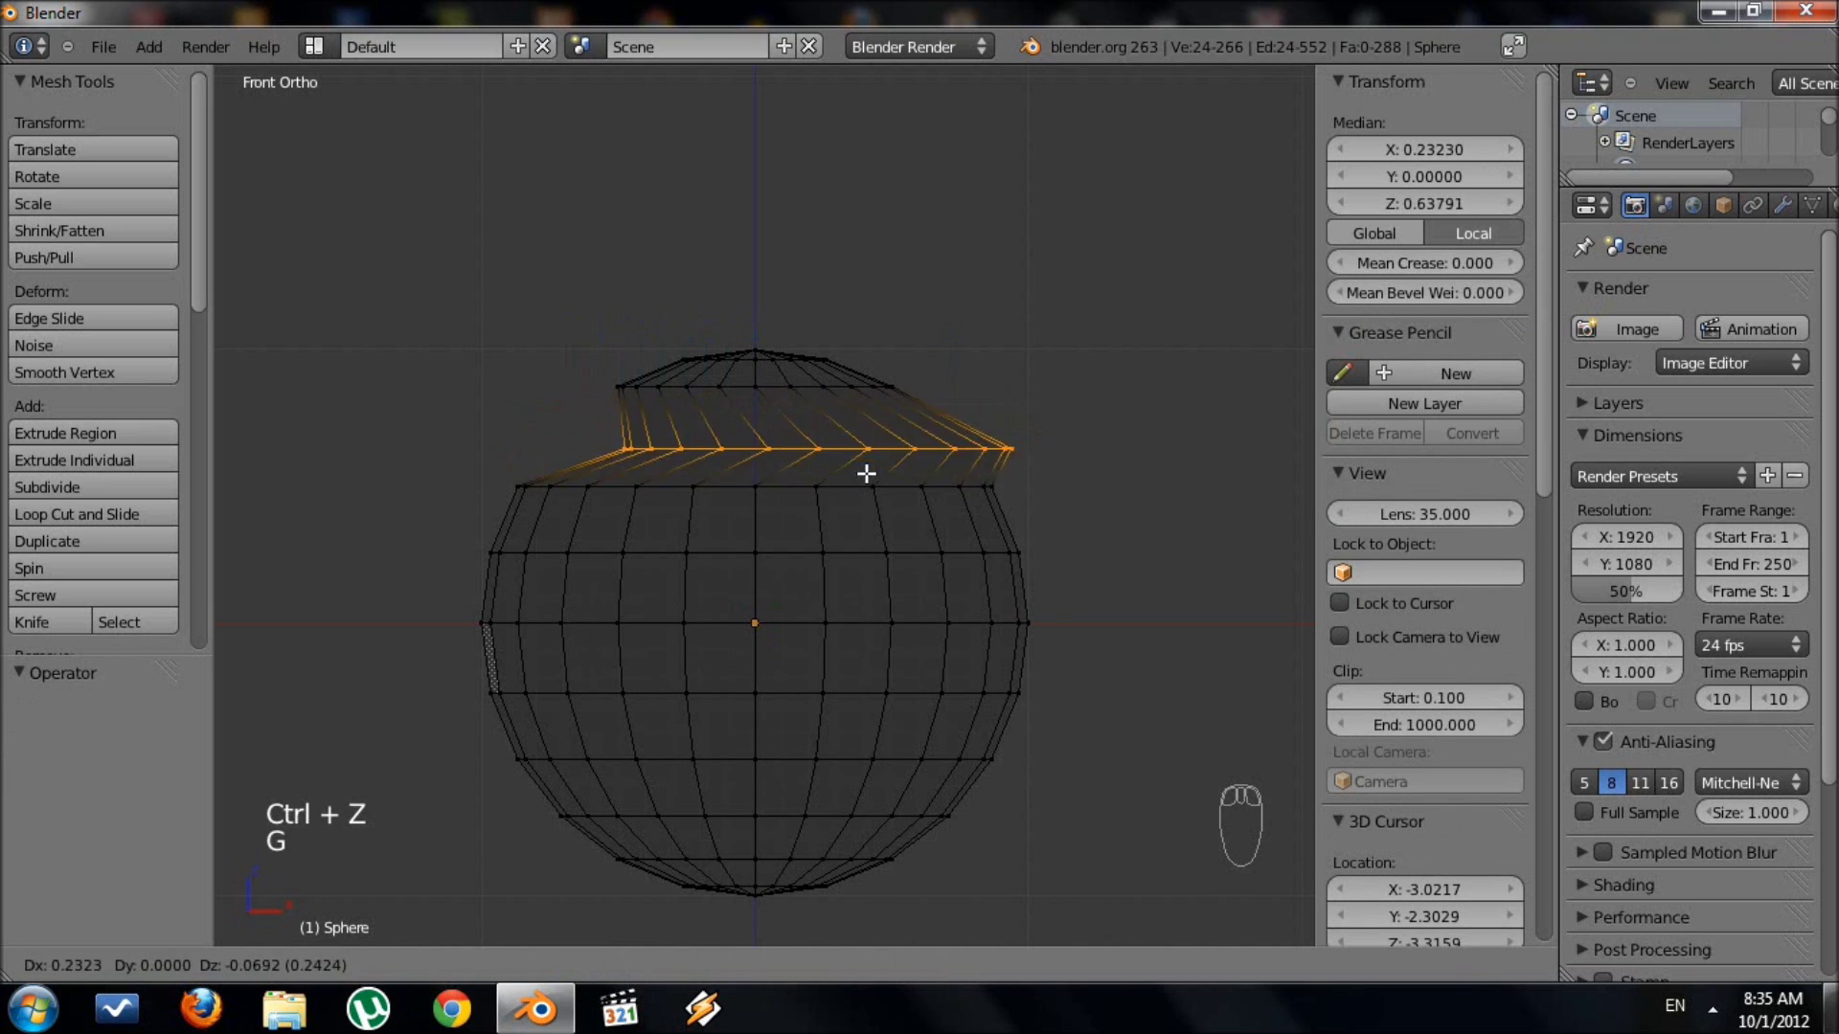
right_click(900, 493)
key(ctrl+z)
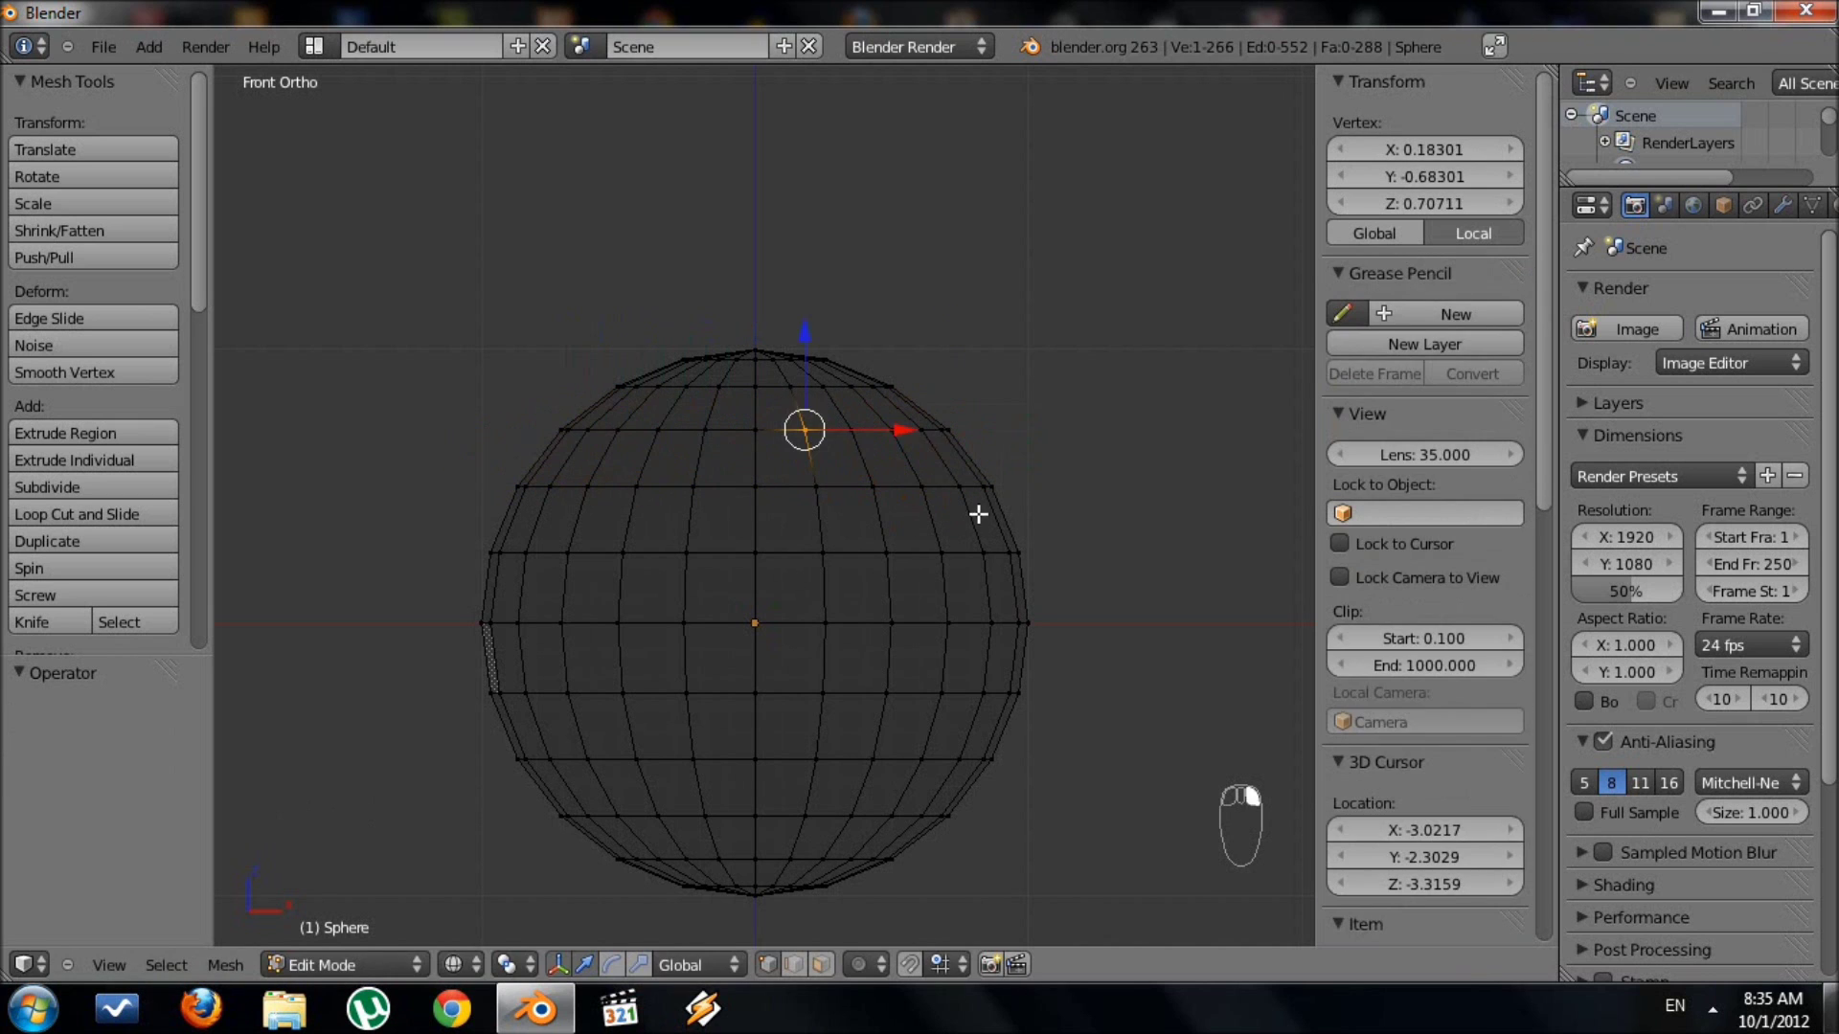
Orbit around the sphere in solid shading to inspect its top pole, then return to the front view.
middle_drag(944, 546, 936, 641)
key(KP_1)
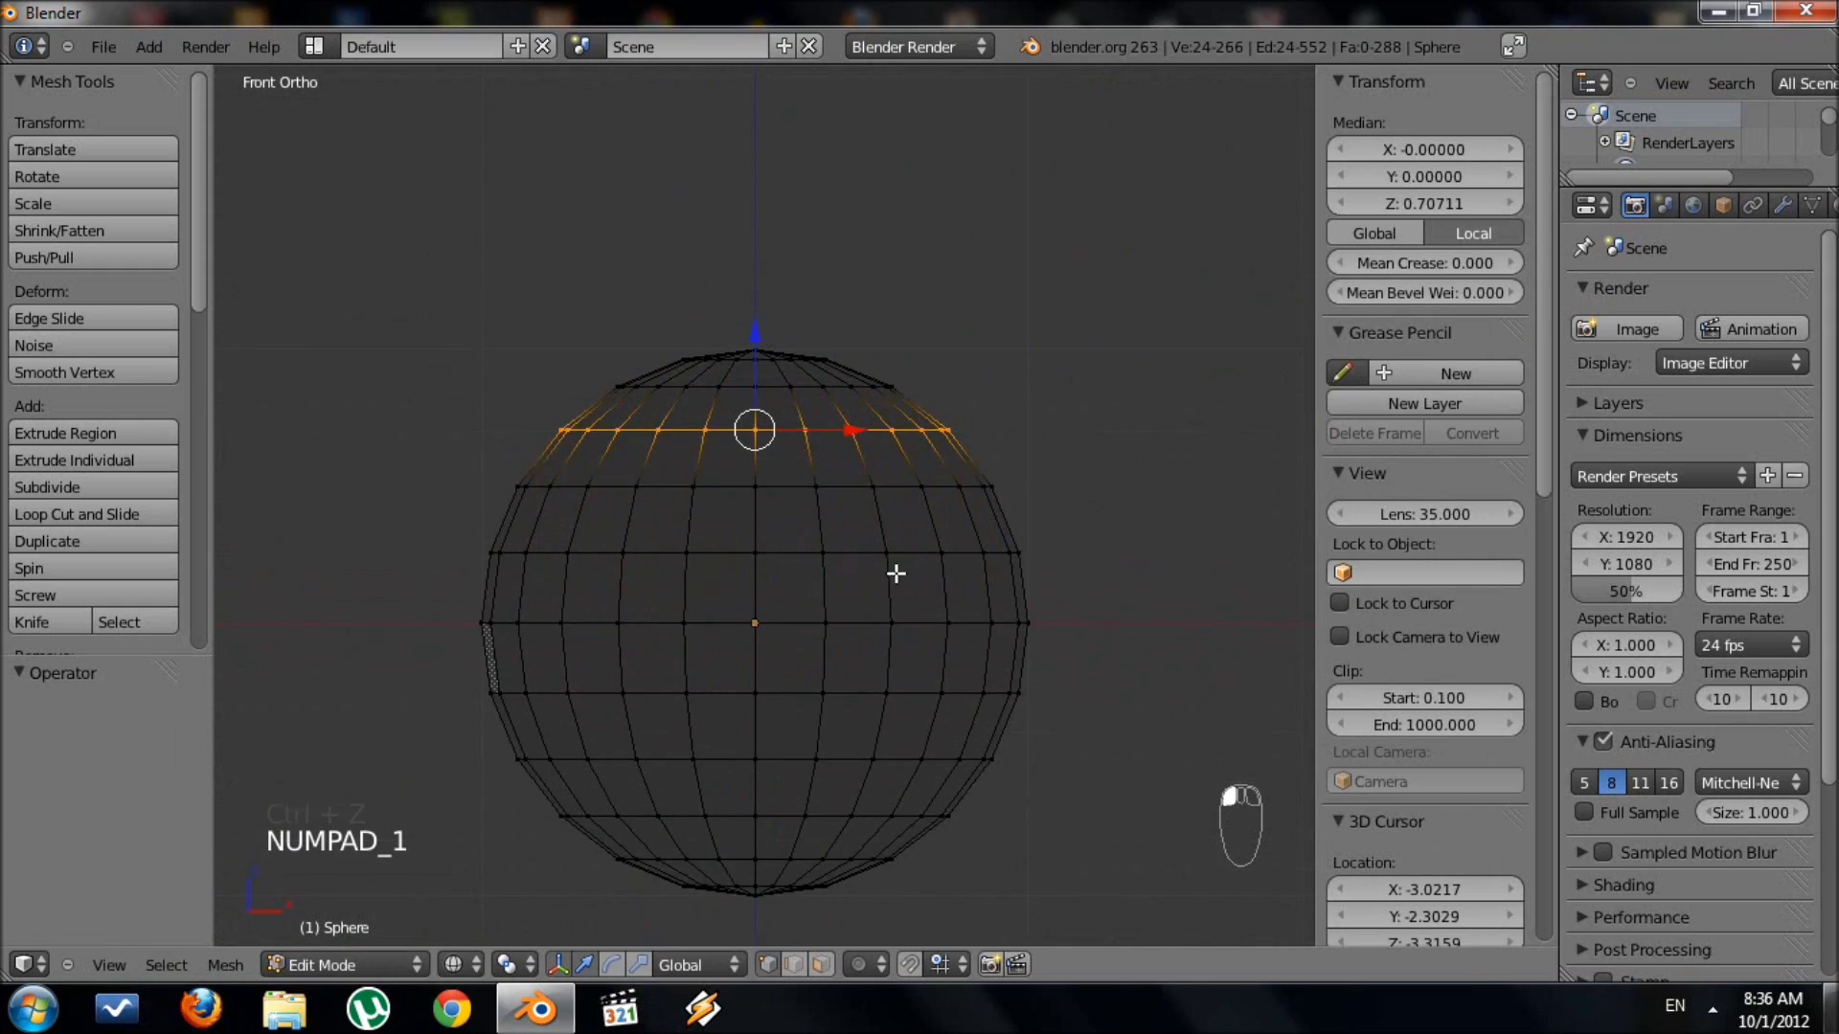
mouse_move(889, 516)
middle_down()
mouse_move(911, 558)
mouse_move(772, 607)
middle_up()
key(z)
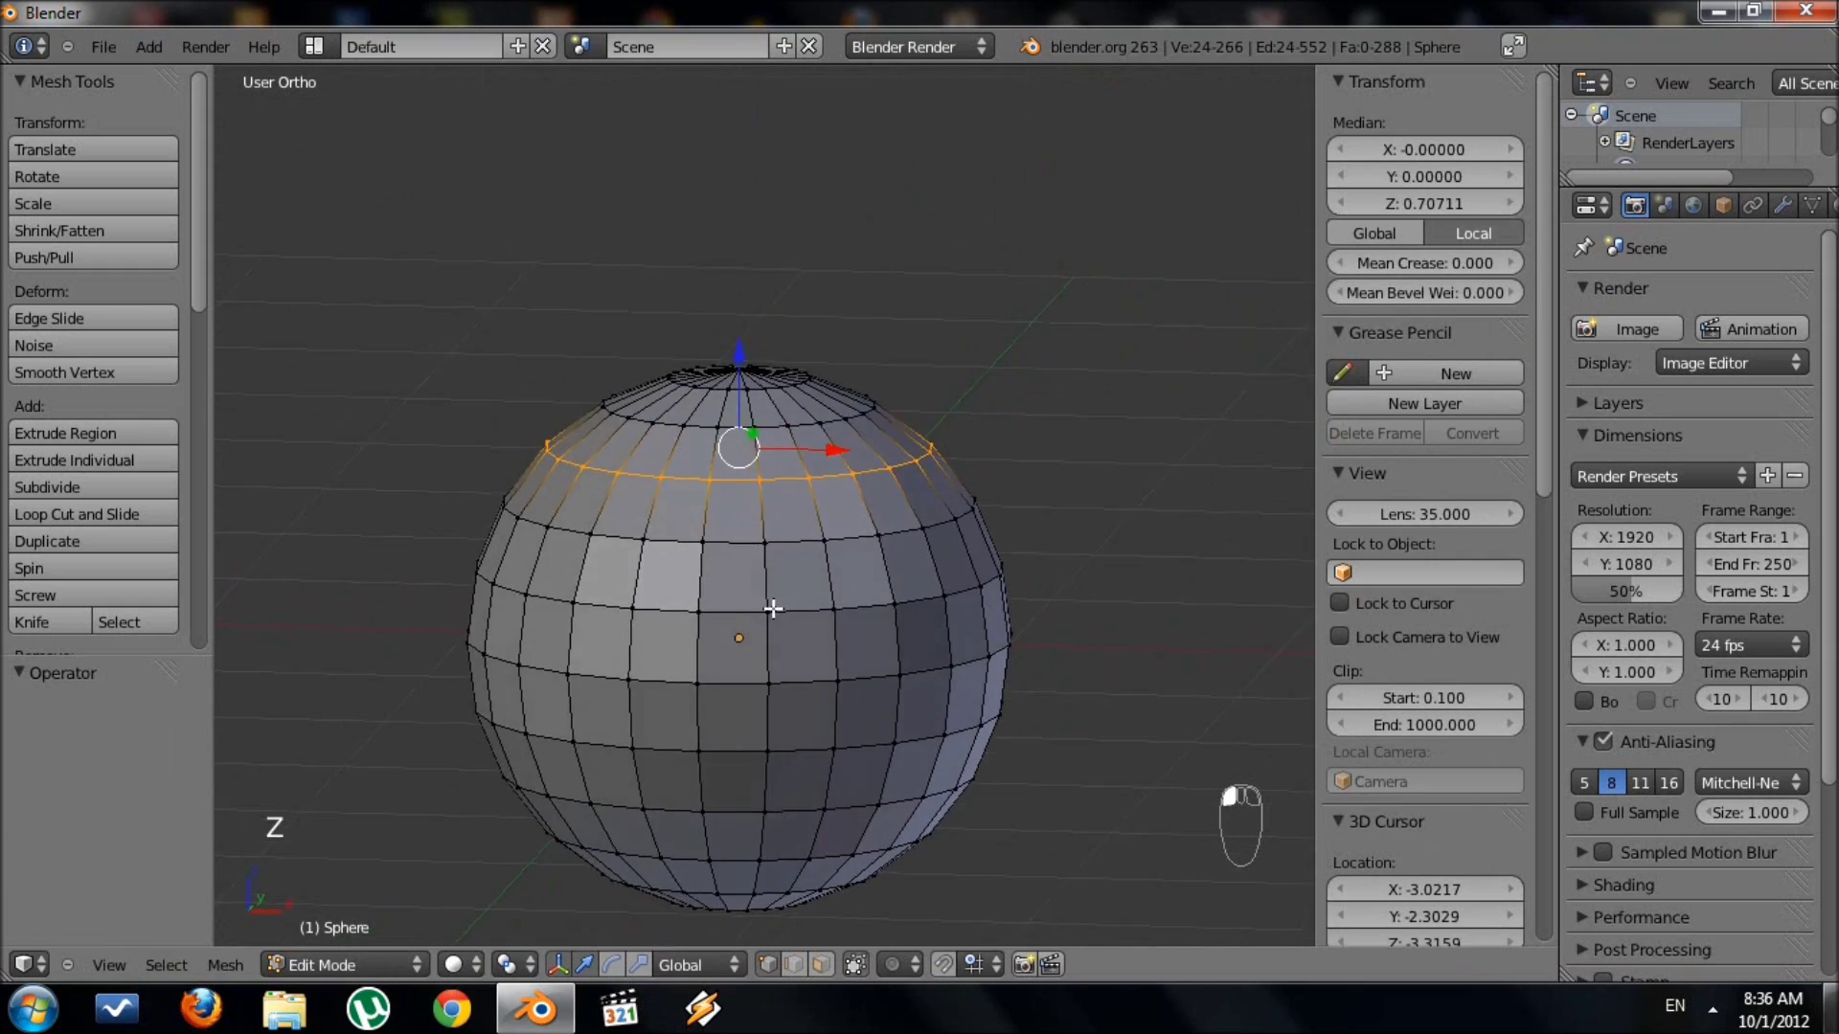
key(KP_1)
middle_drag(958, 565, 922, 702)
key(KP_1)
key(KP_5)
key(KP_5)
Reselect the upper ring's vertices in wireframe and undo an accidental vertex move.
key(z)
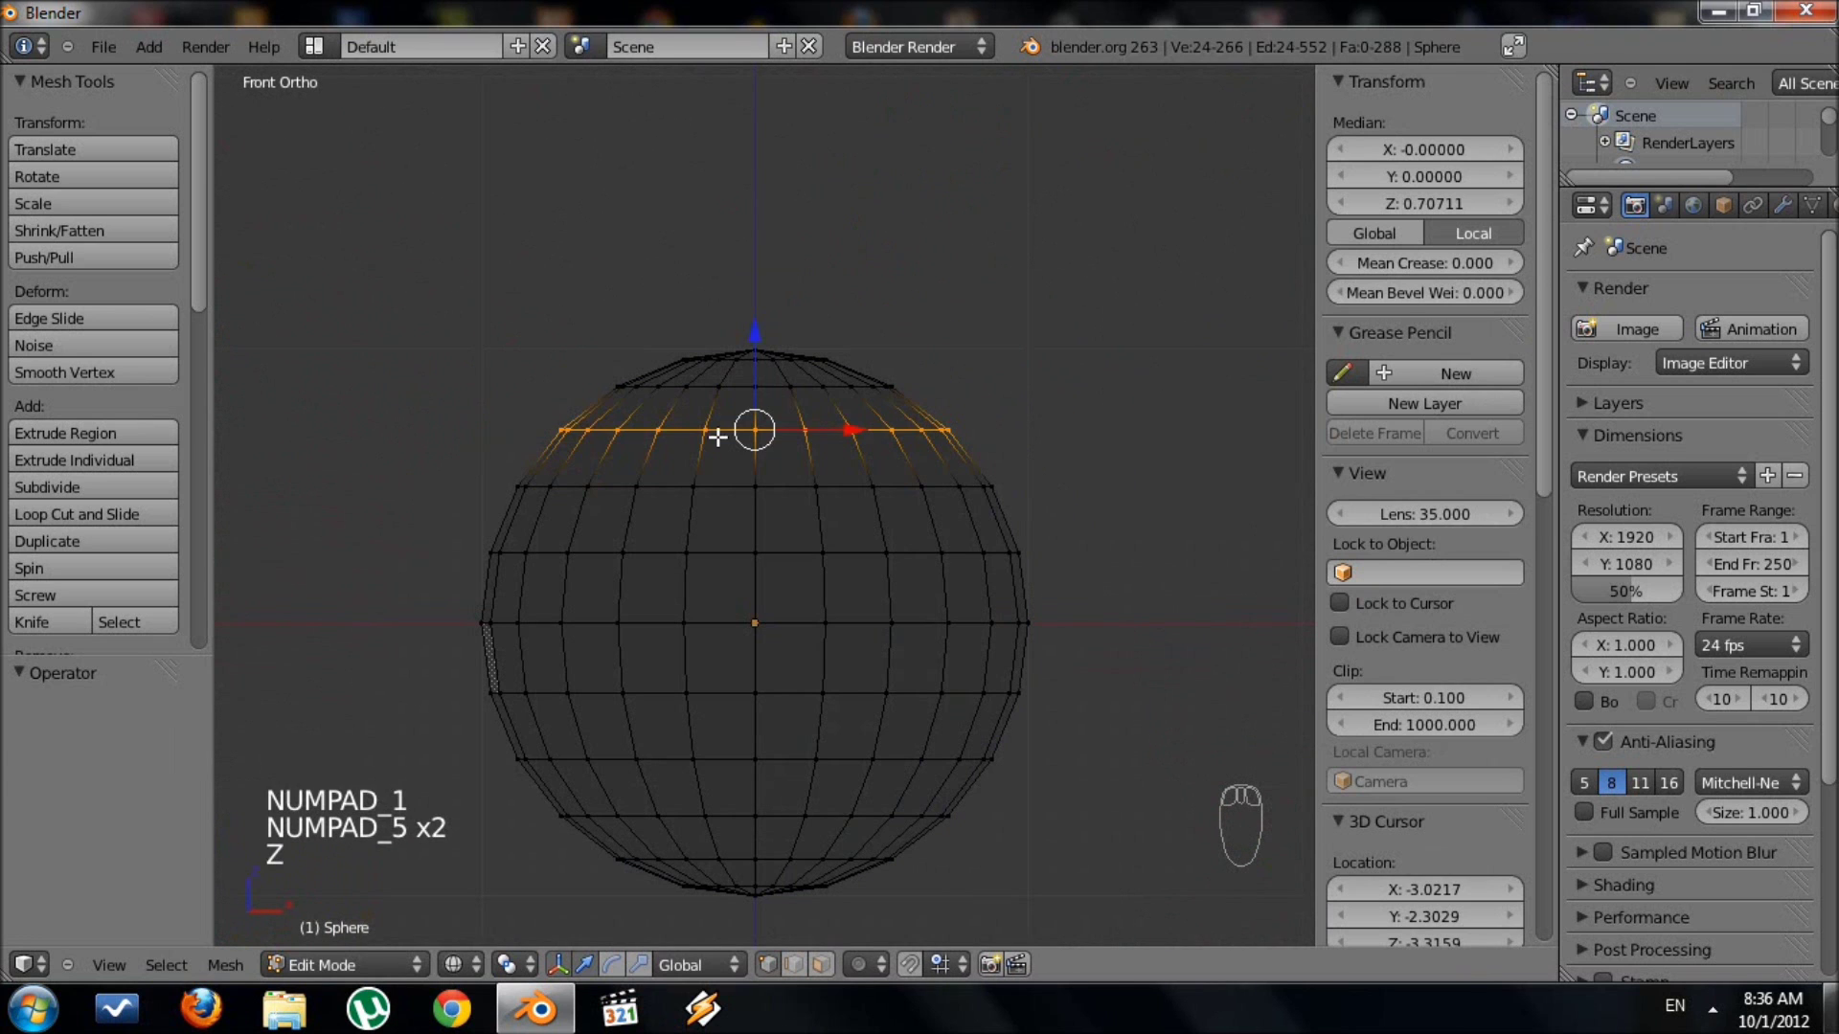
key(a)
right_click(572, 433)
shift+right_click(780, 430)
shift+right_click(1005, 427)
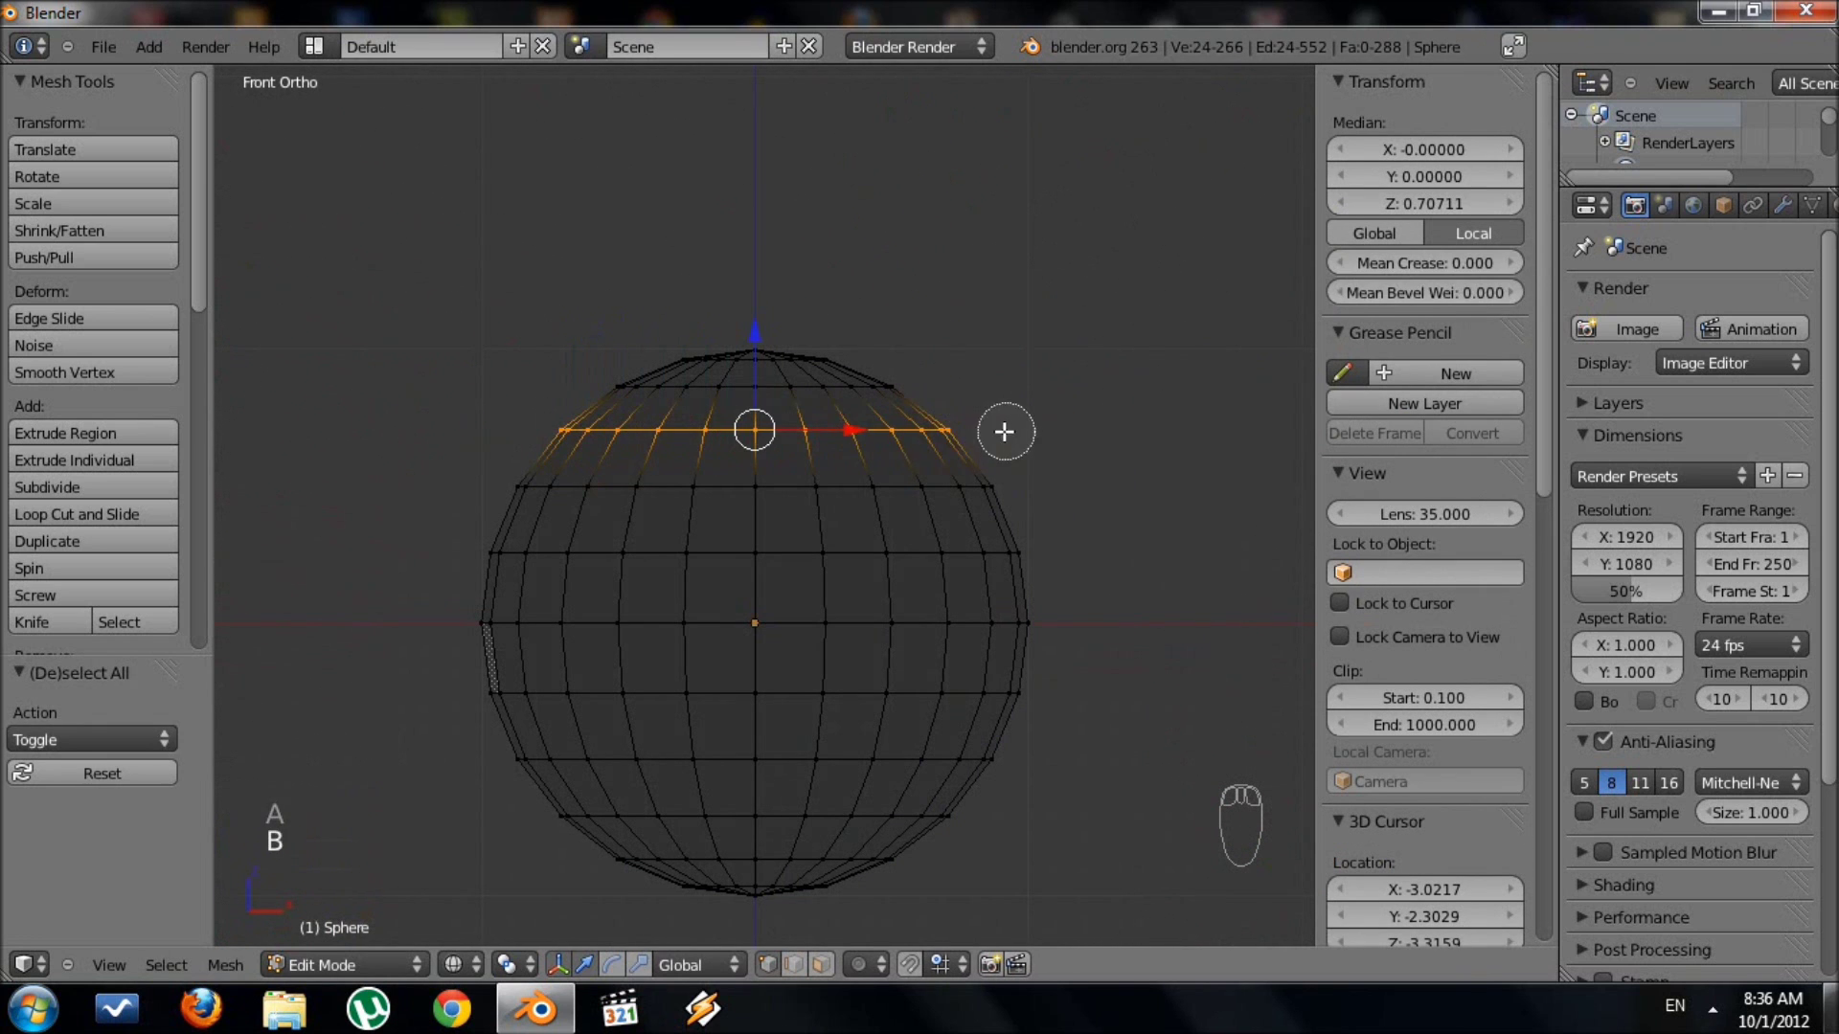
right_drag(947, 430, 921, 634)
key(ctrl+z)
key(ctrl+z)
shift+middle_drag(957, 607, 865, 657)
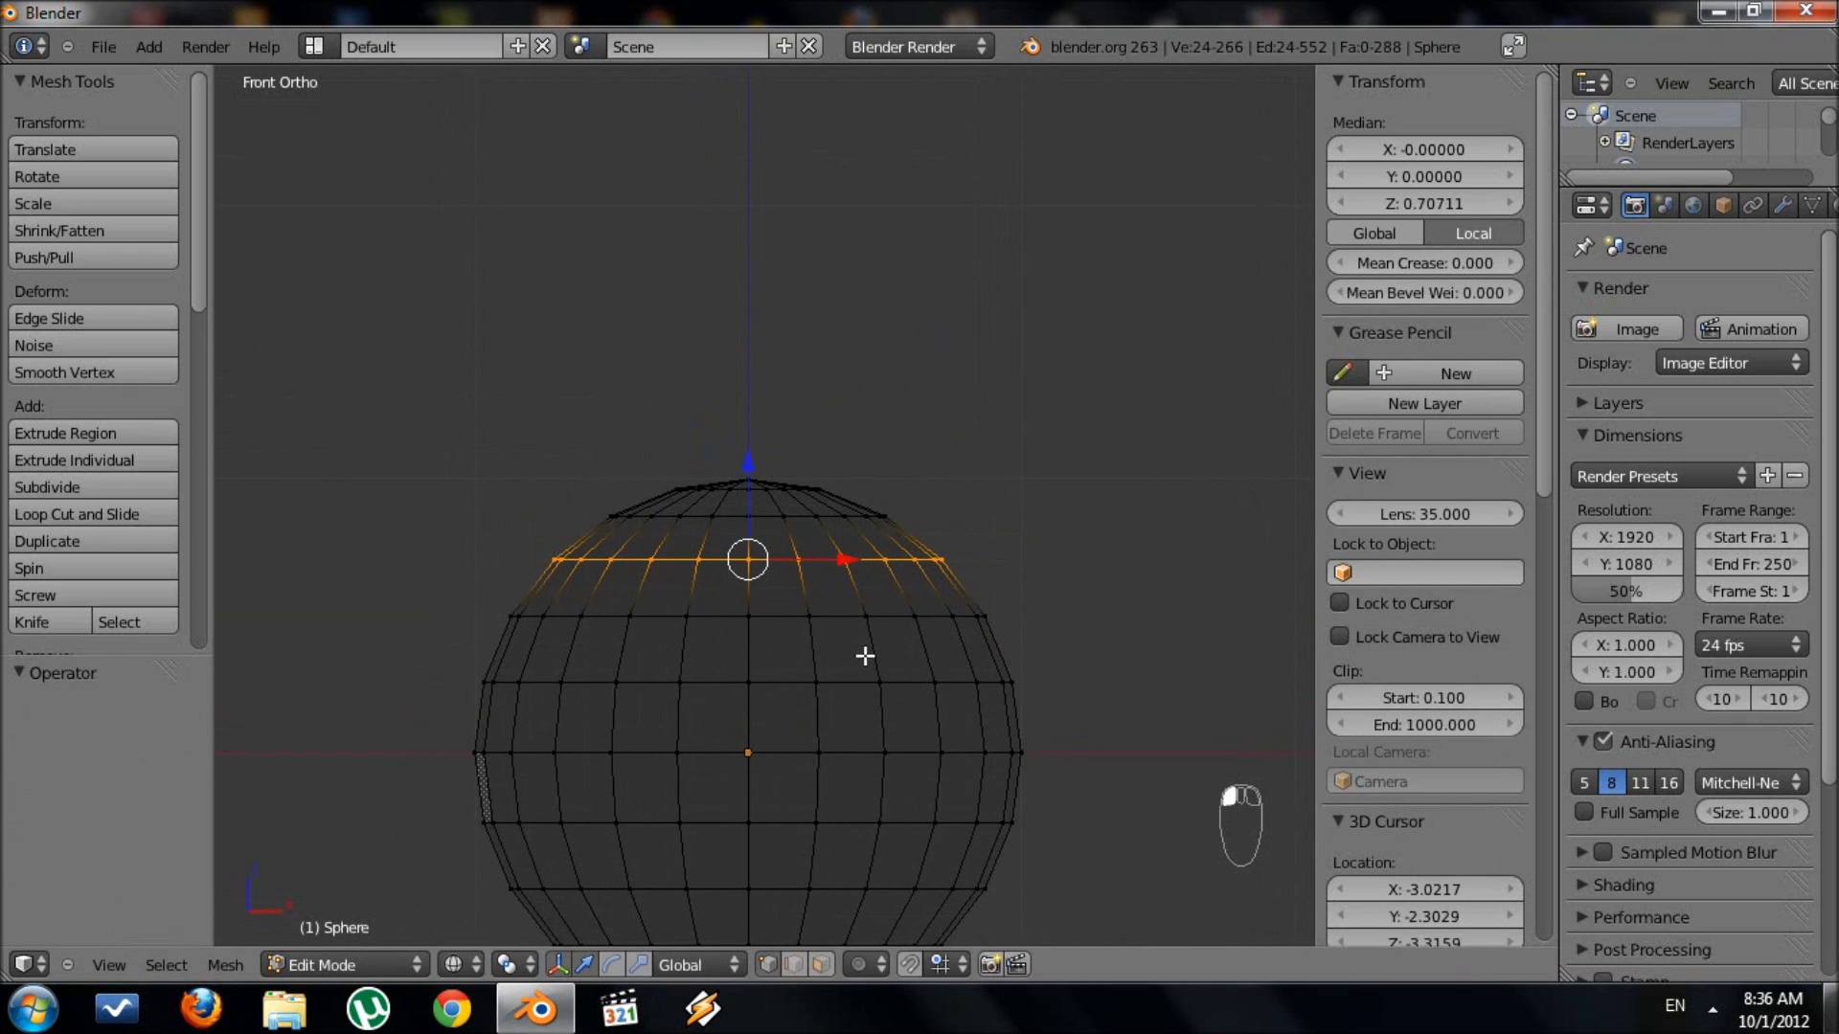
Duplicate the upper vertex ring and move the copy straight up above the sphere.
key(shift+d)
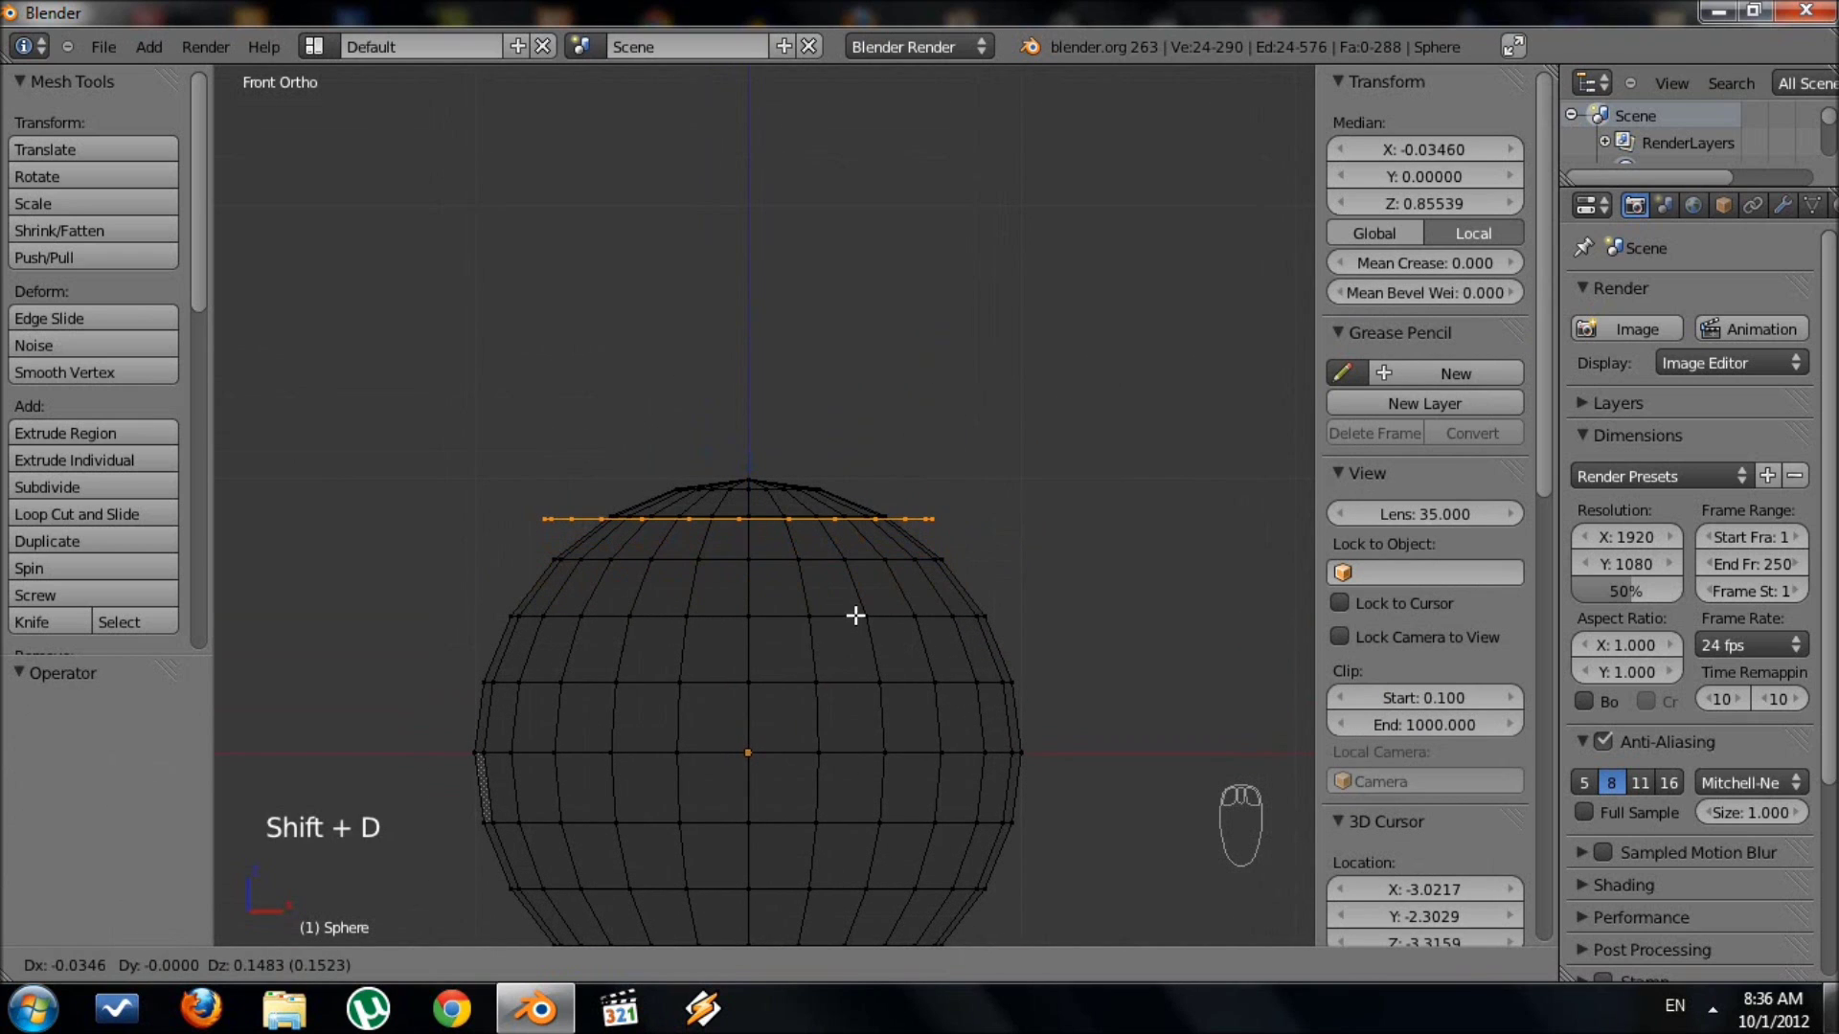
key(z)
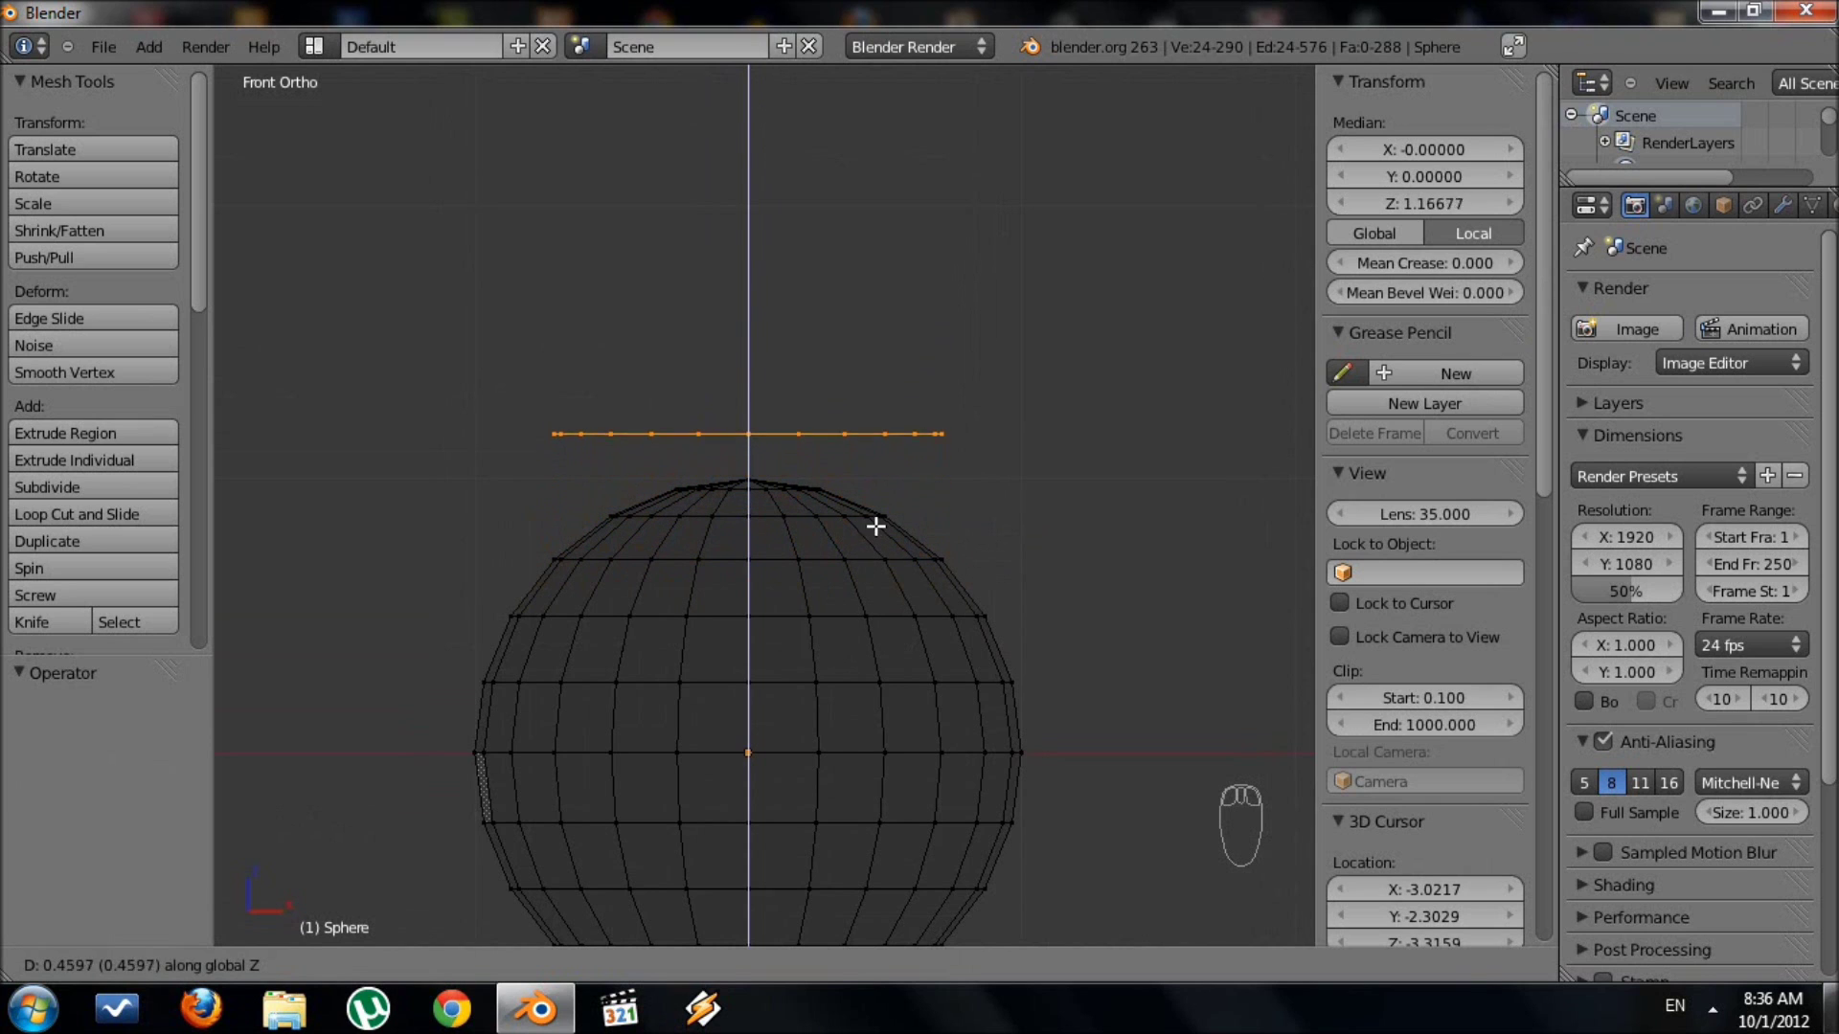
click(874, 476)
shift+middle_drag(874, 476, 864, 653)
scroll(864, 652, up, 1)
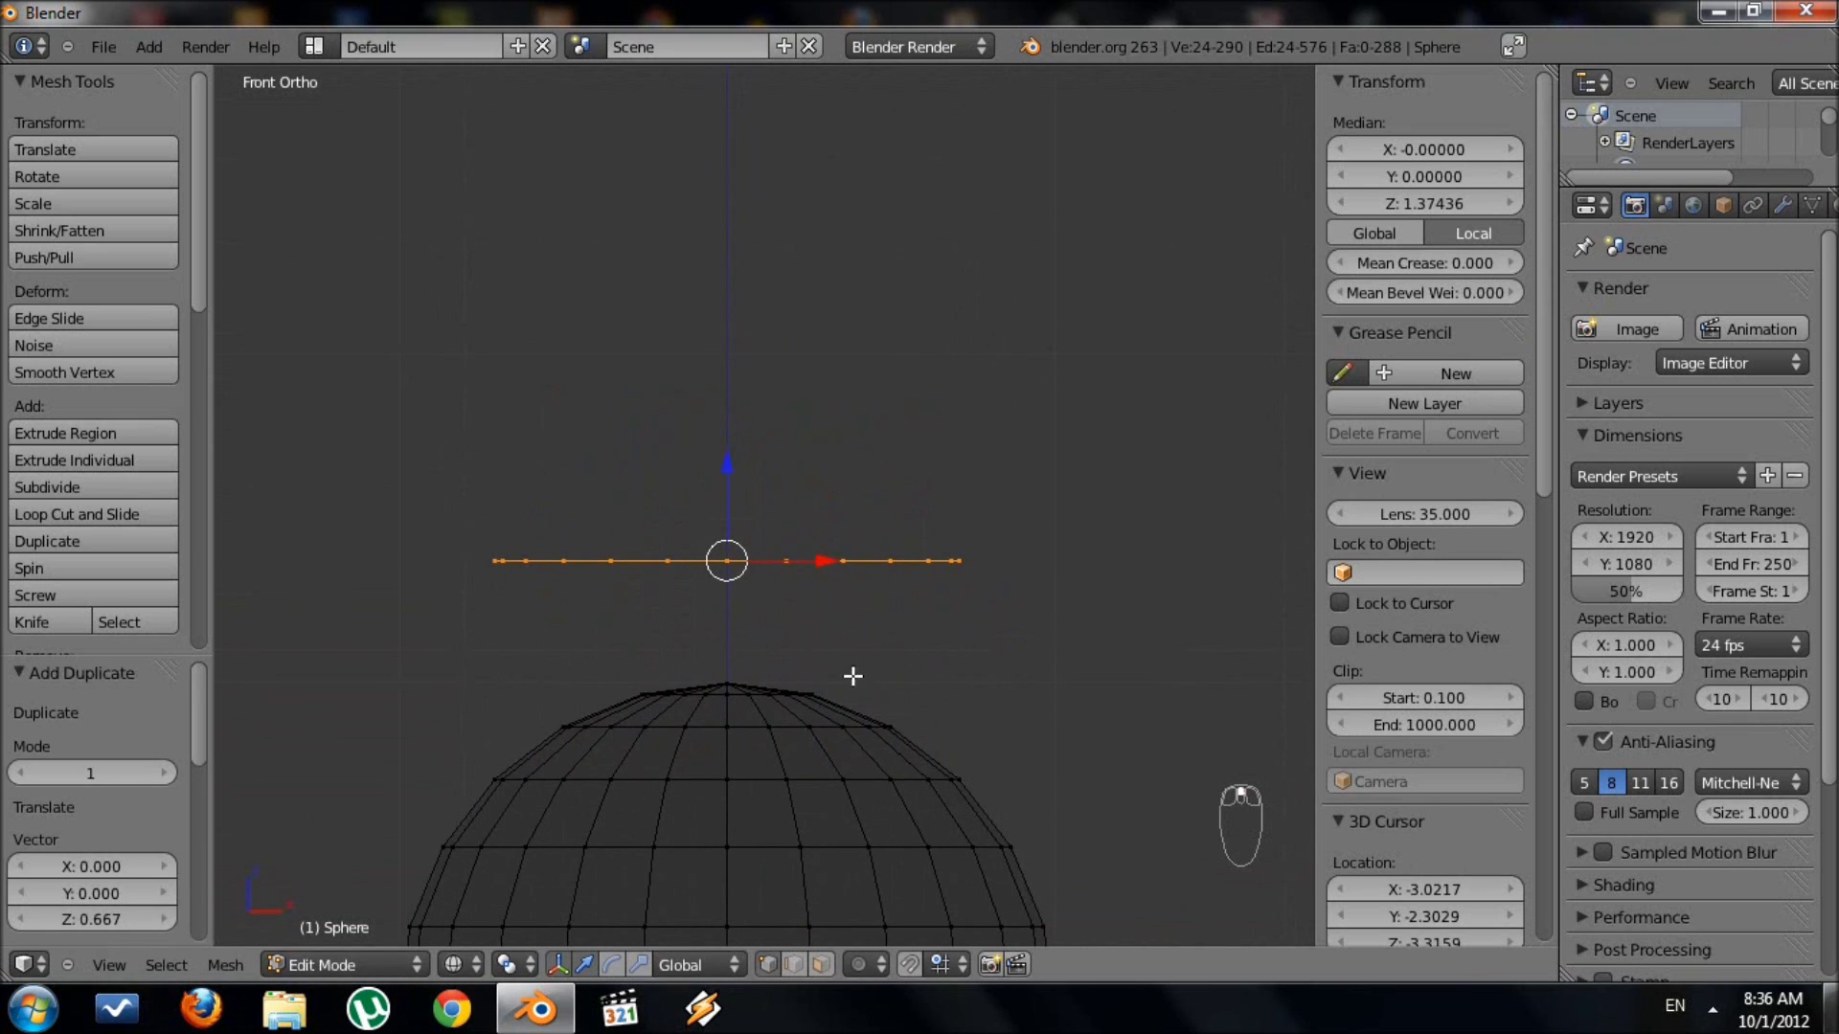
Extrude the copied ring upward into a band and scale its top by 1.344.
key(e)
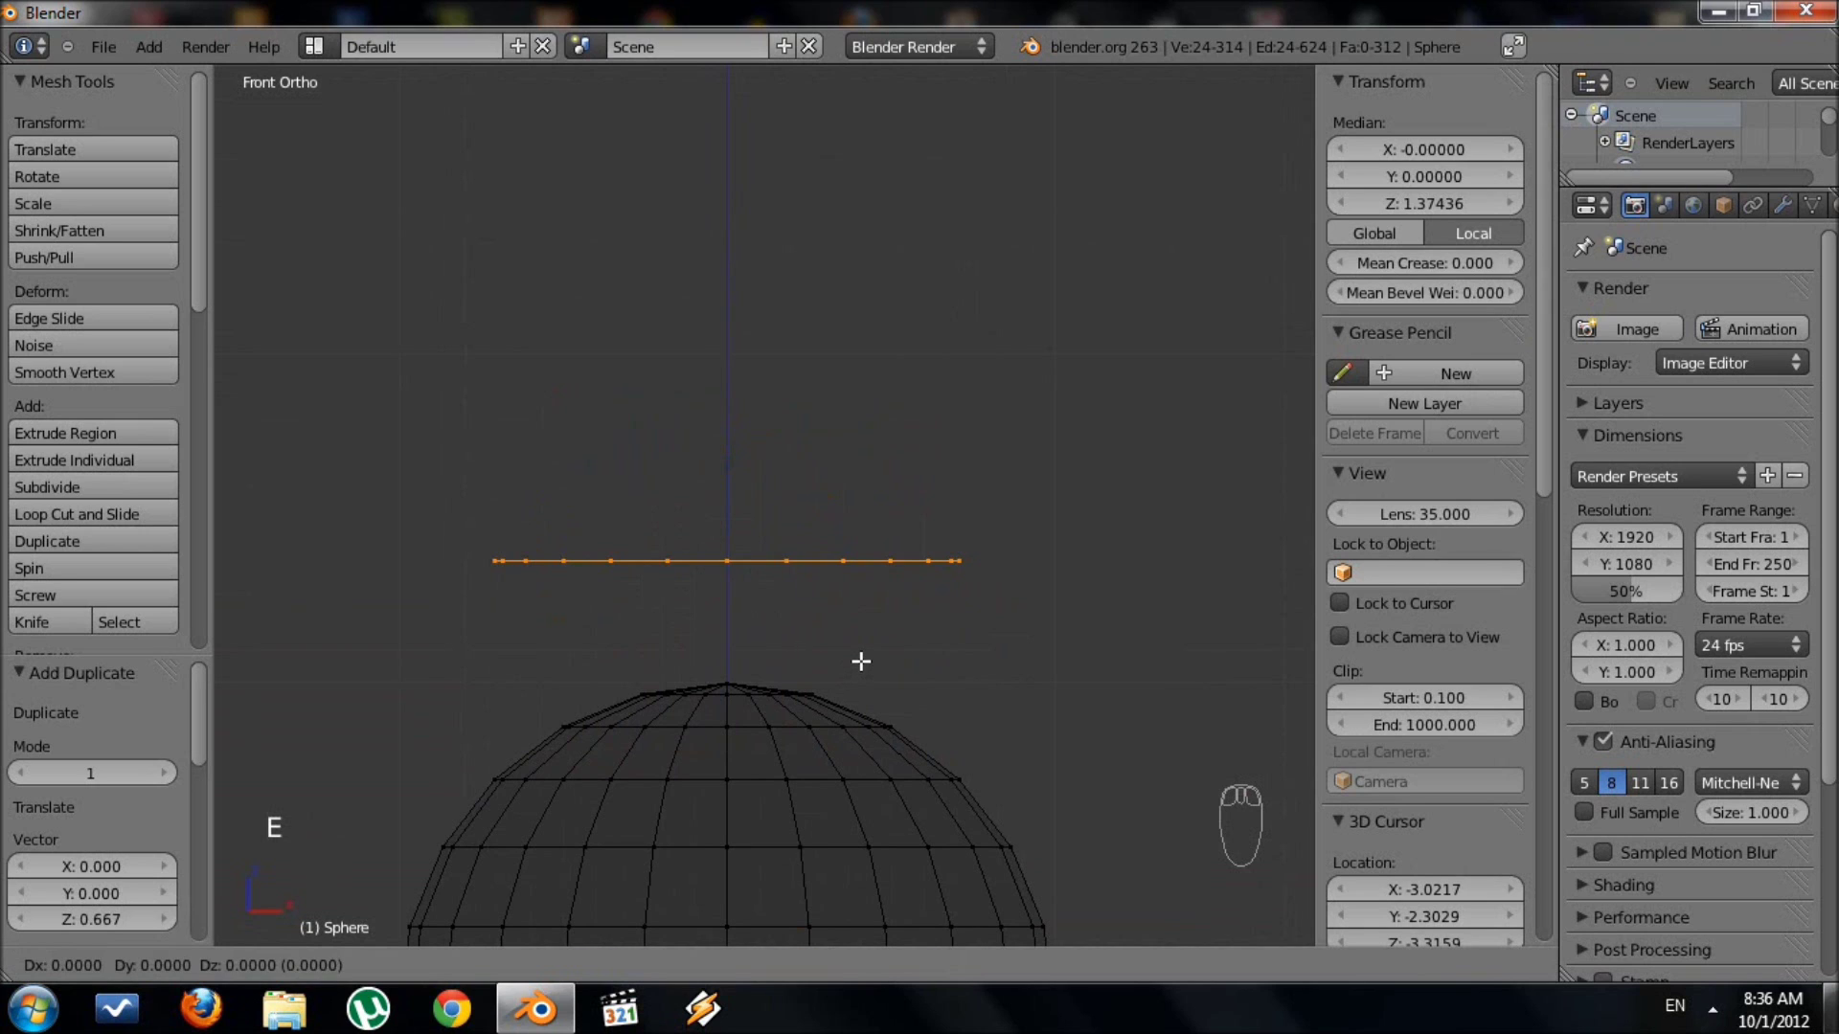
key(z)
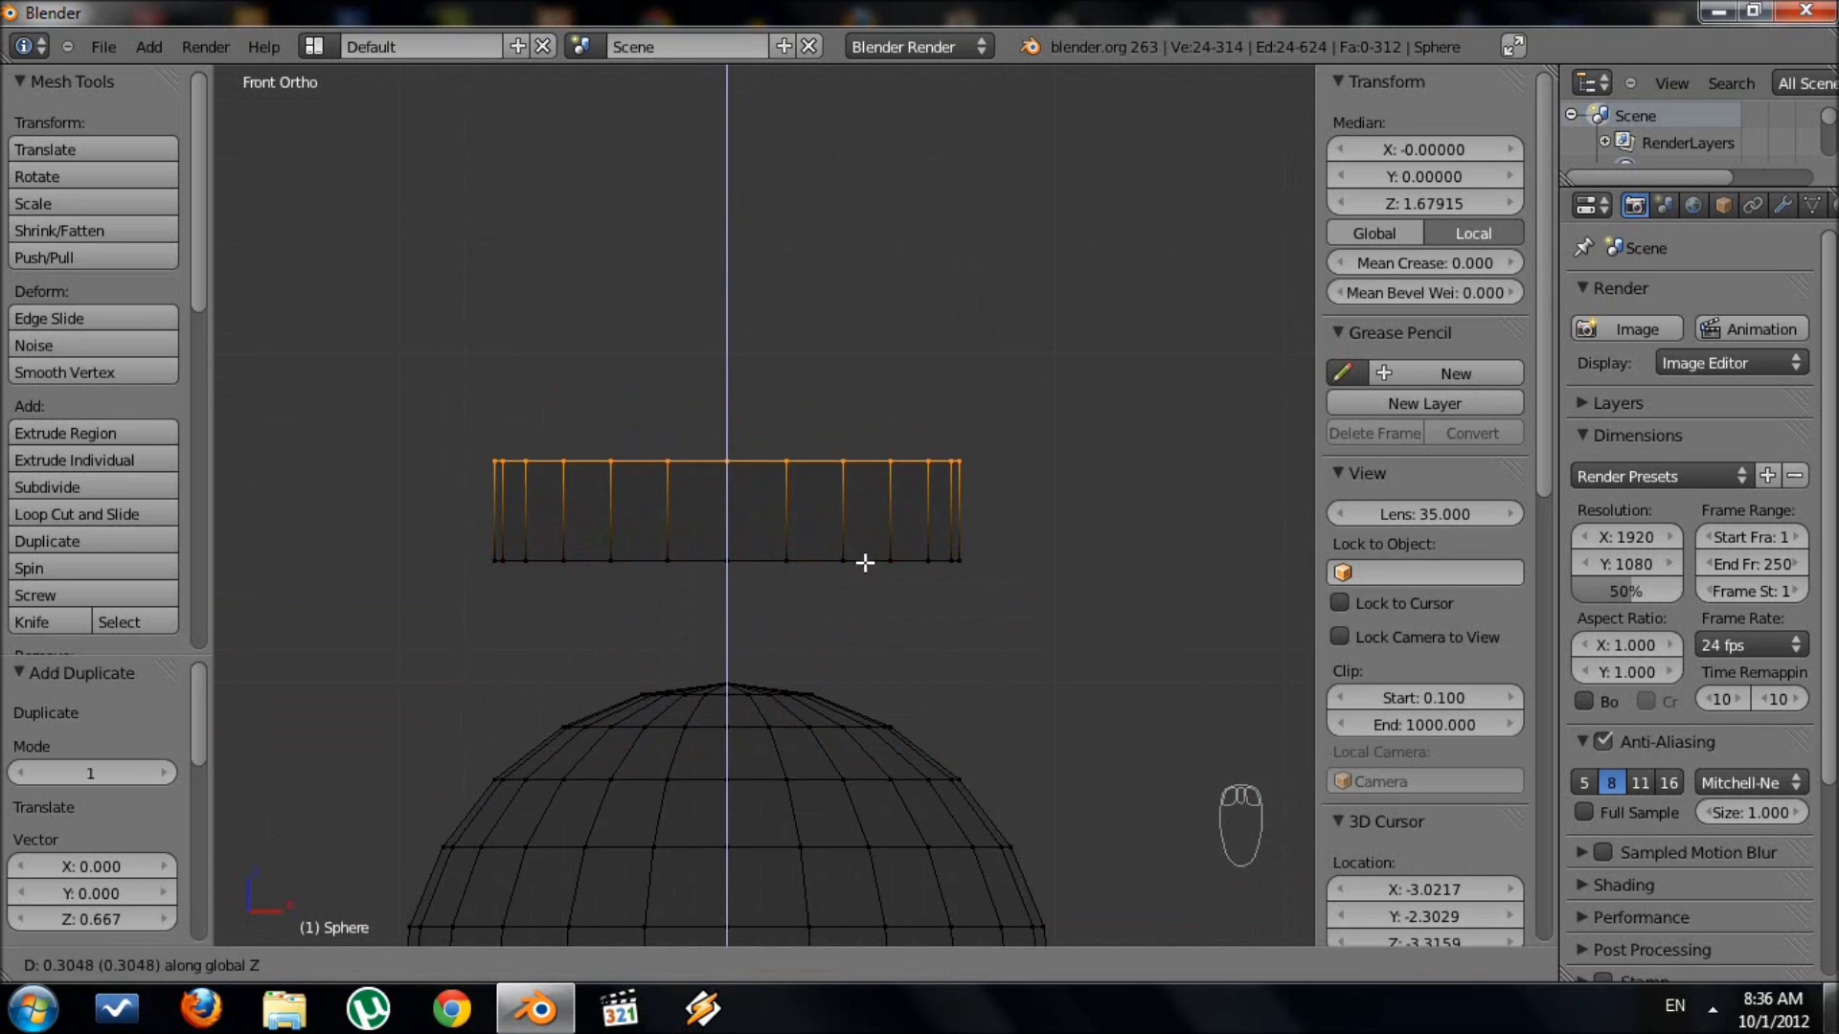
click(869, 484)
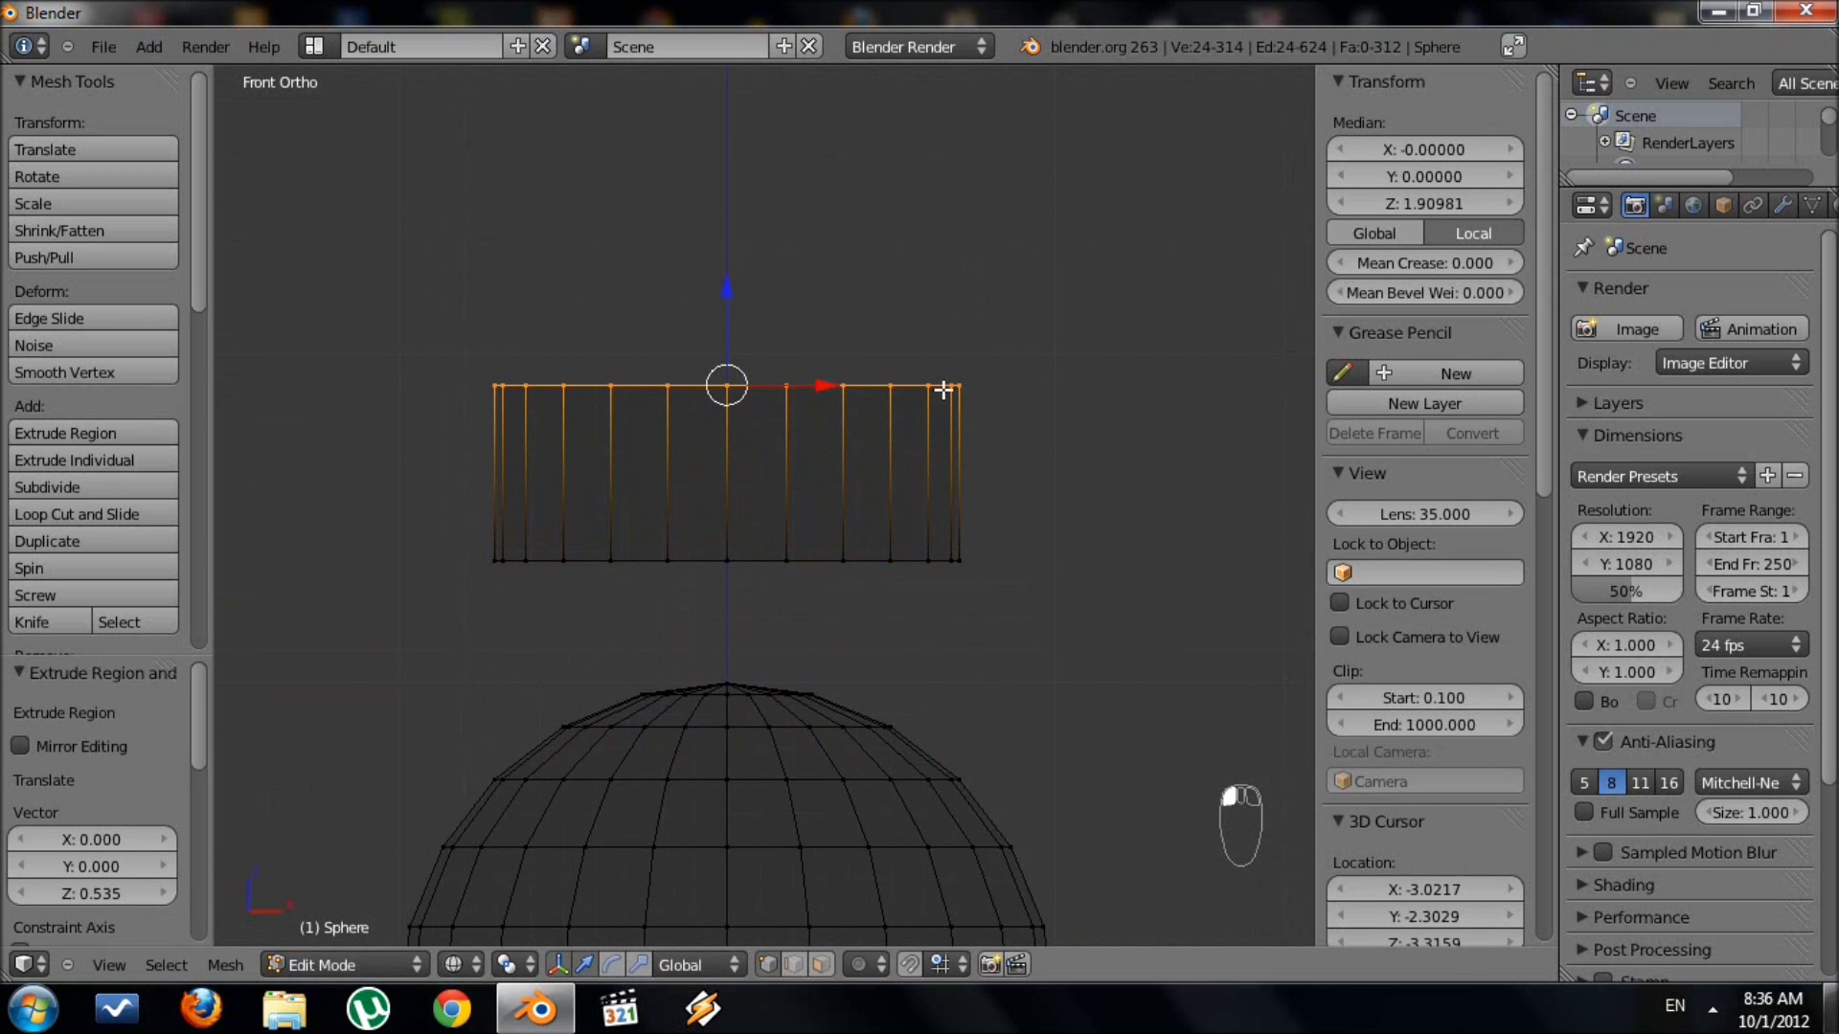
key(s)
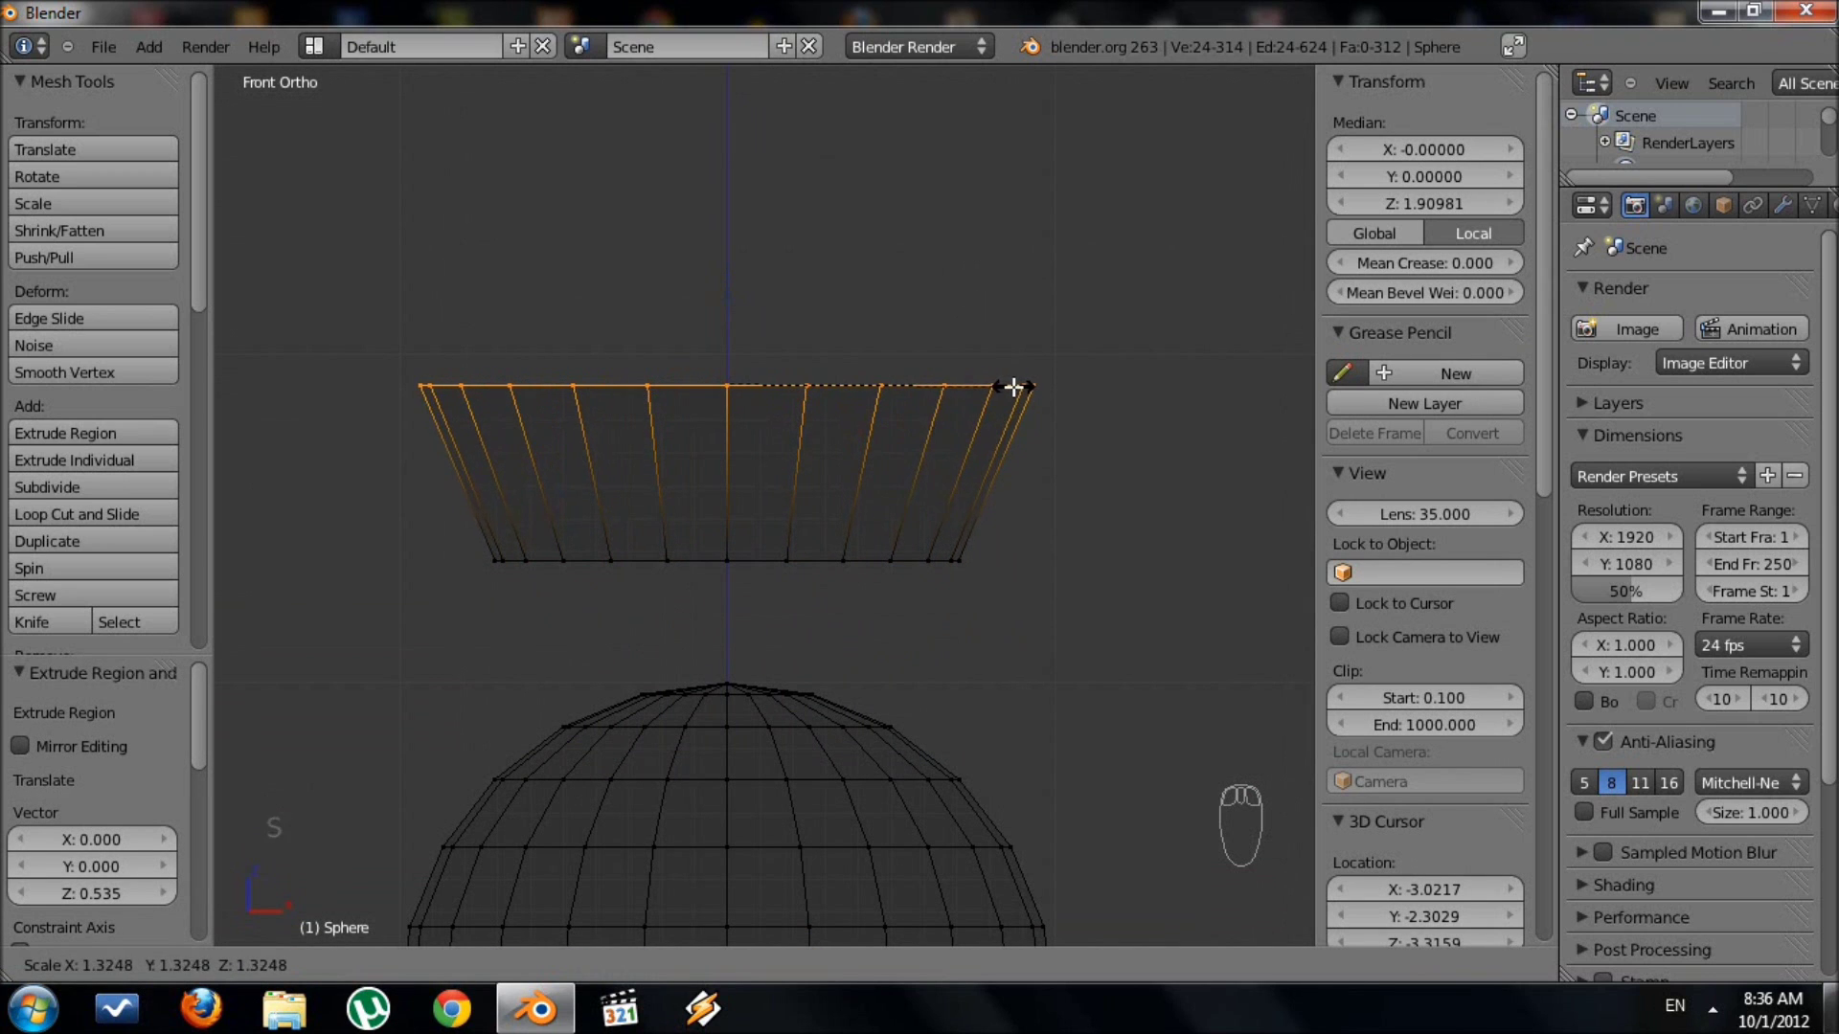
click(1014, 386)
mouse_move(1013, 386)
middle_down()
mouse_move(936, 526)
mouse_move(664, 639)
mouse_move(771, 594)
mouse_move(710, 641)
mouse_move(750, 664)
mouse_move(911, 616)
middle_up()
key(z)
key(z)
key(z)
scroll(766, 667, up, 2)
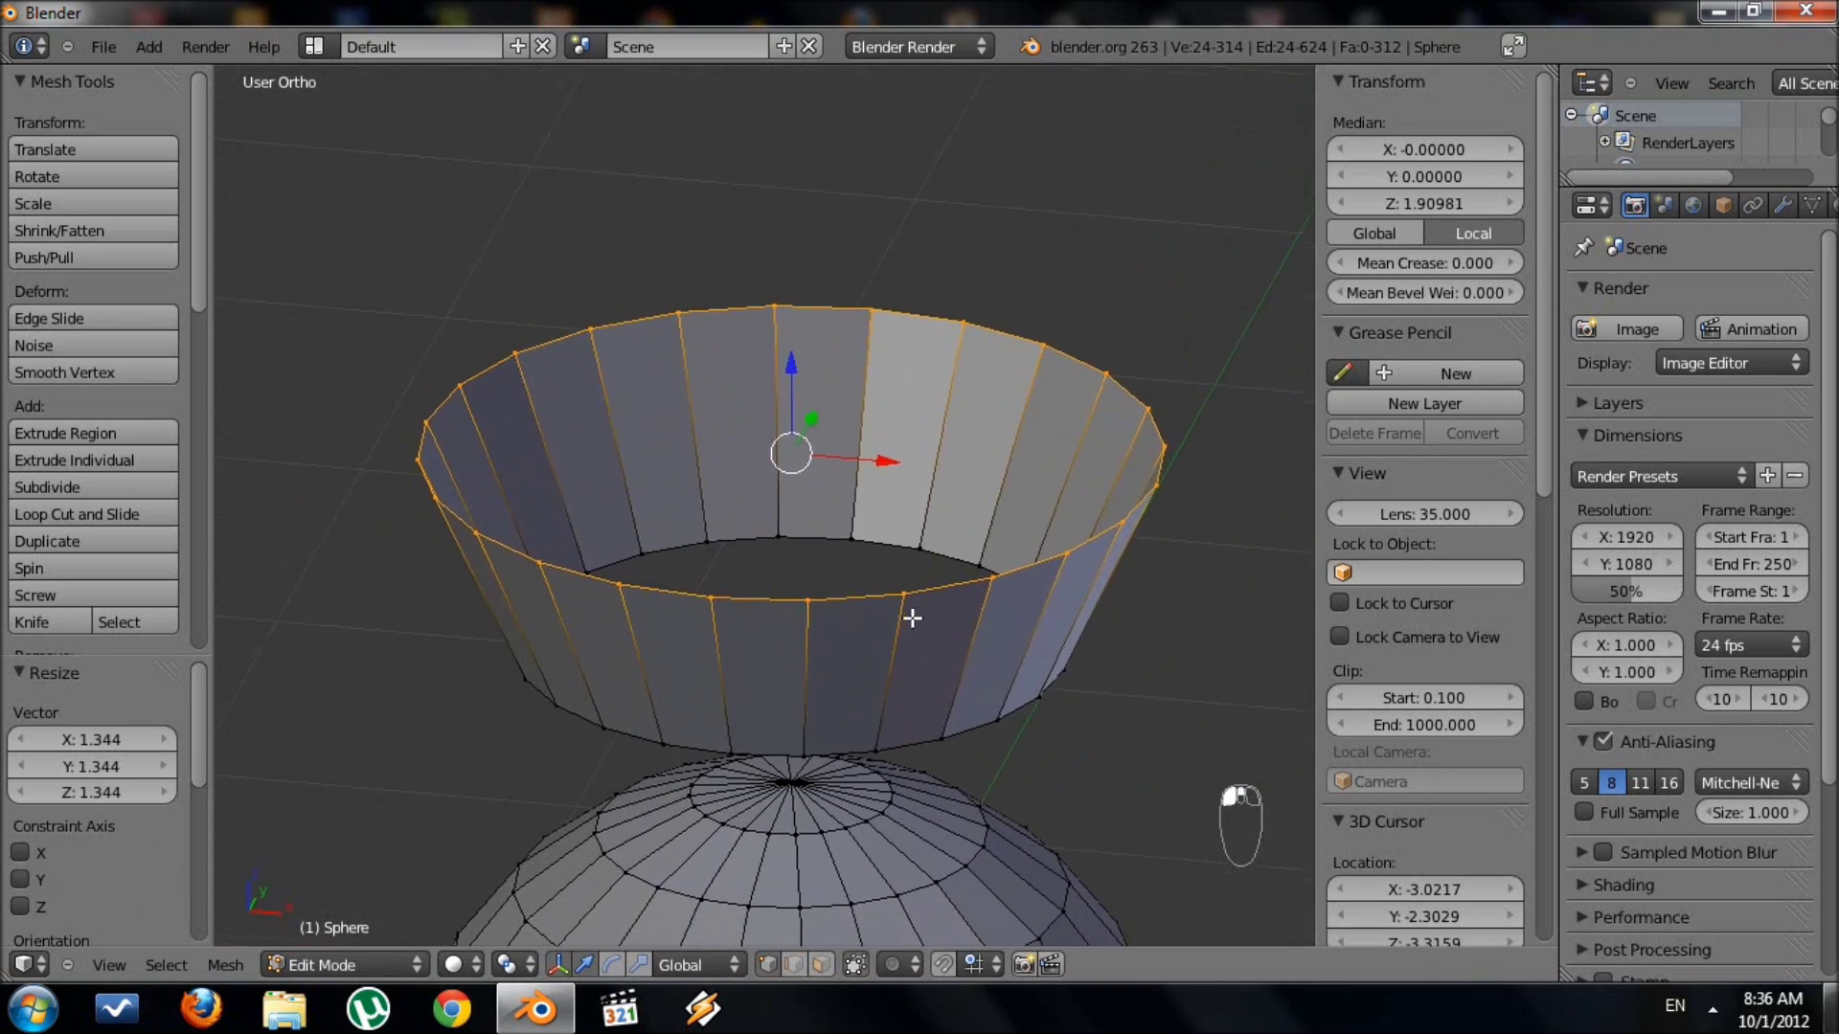
Extrude the band's top rim and shrink it inward to form a lip.
key(f)
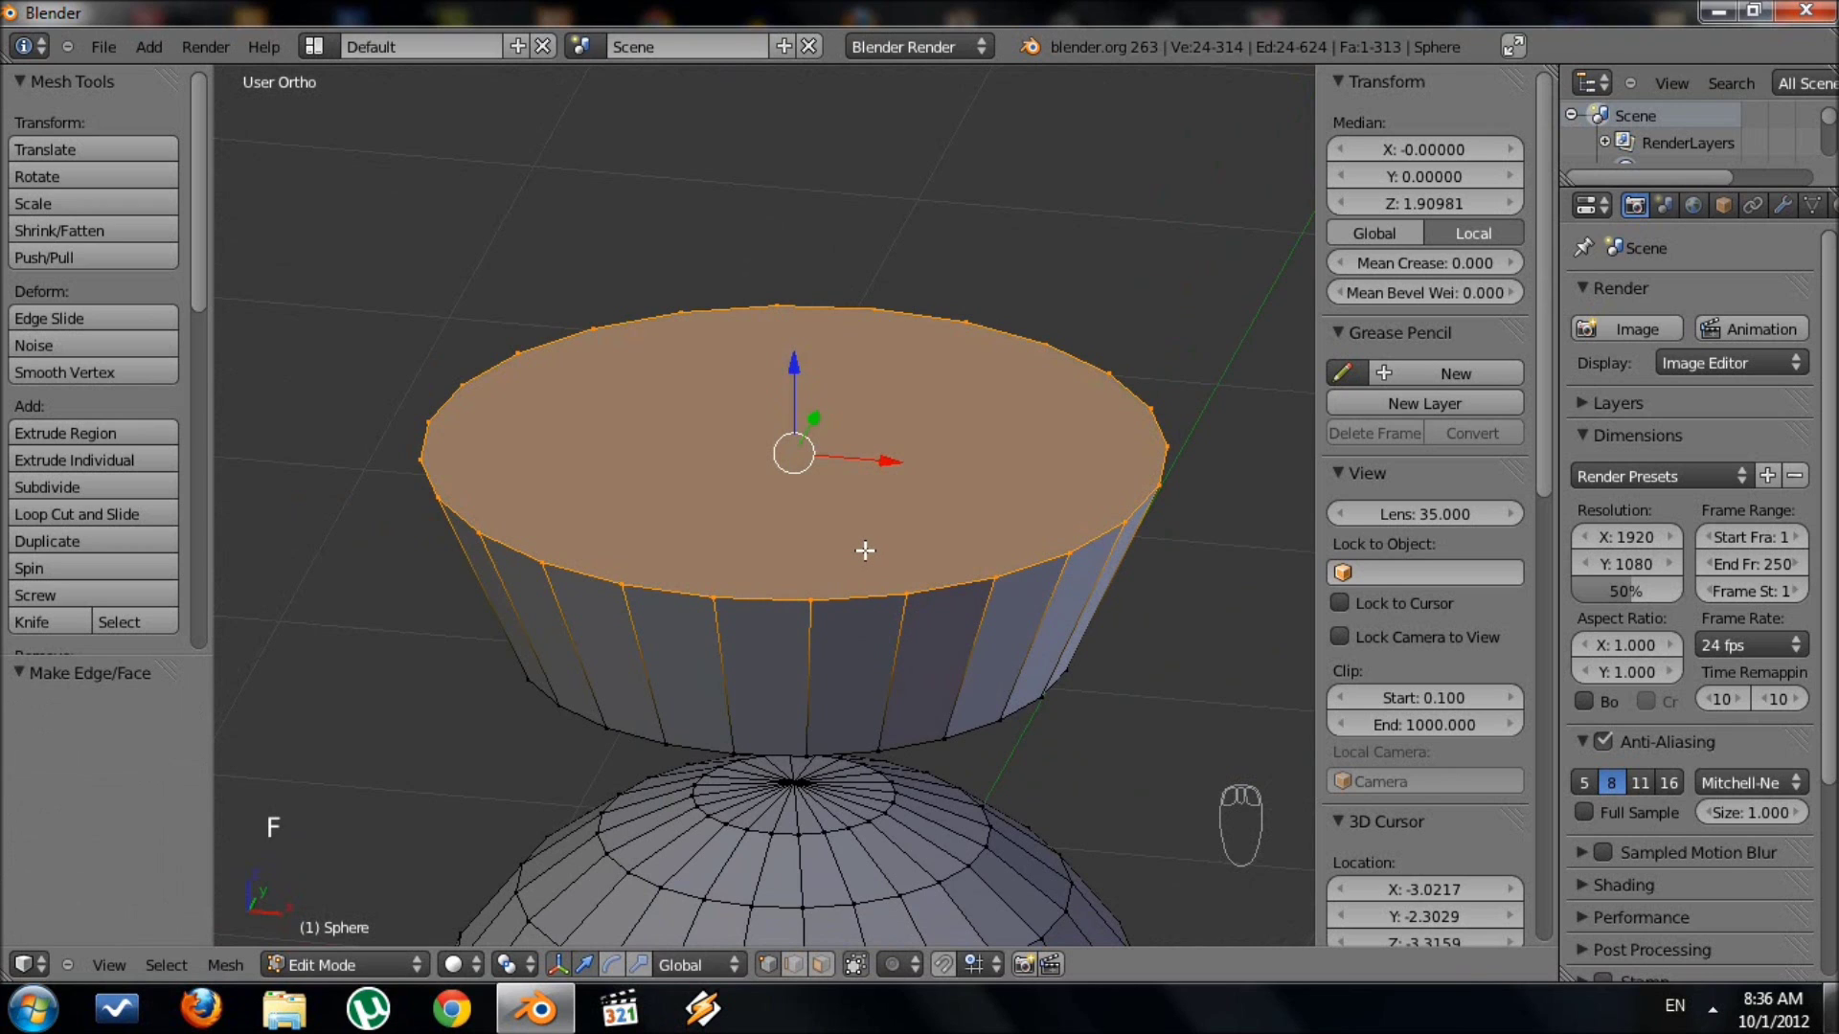
key(ctrl+z)
shift+middle_drag(924, 546, 830, 645)
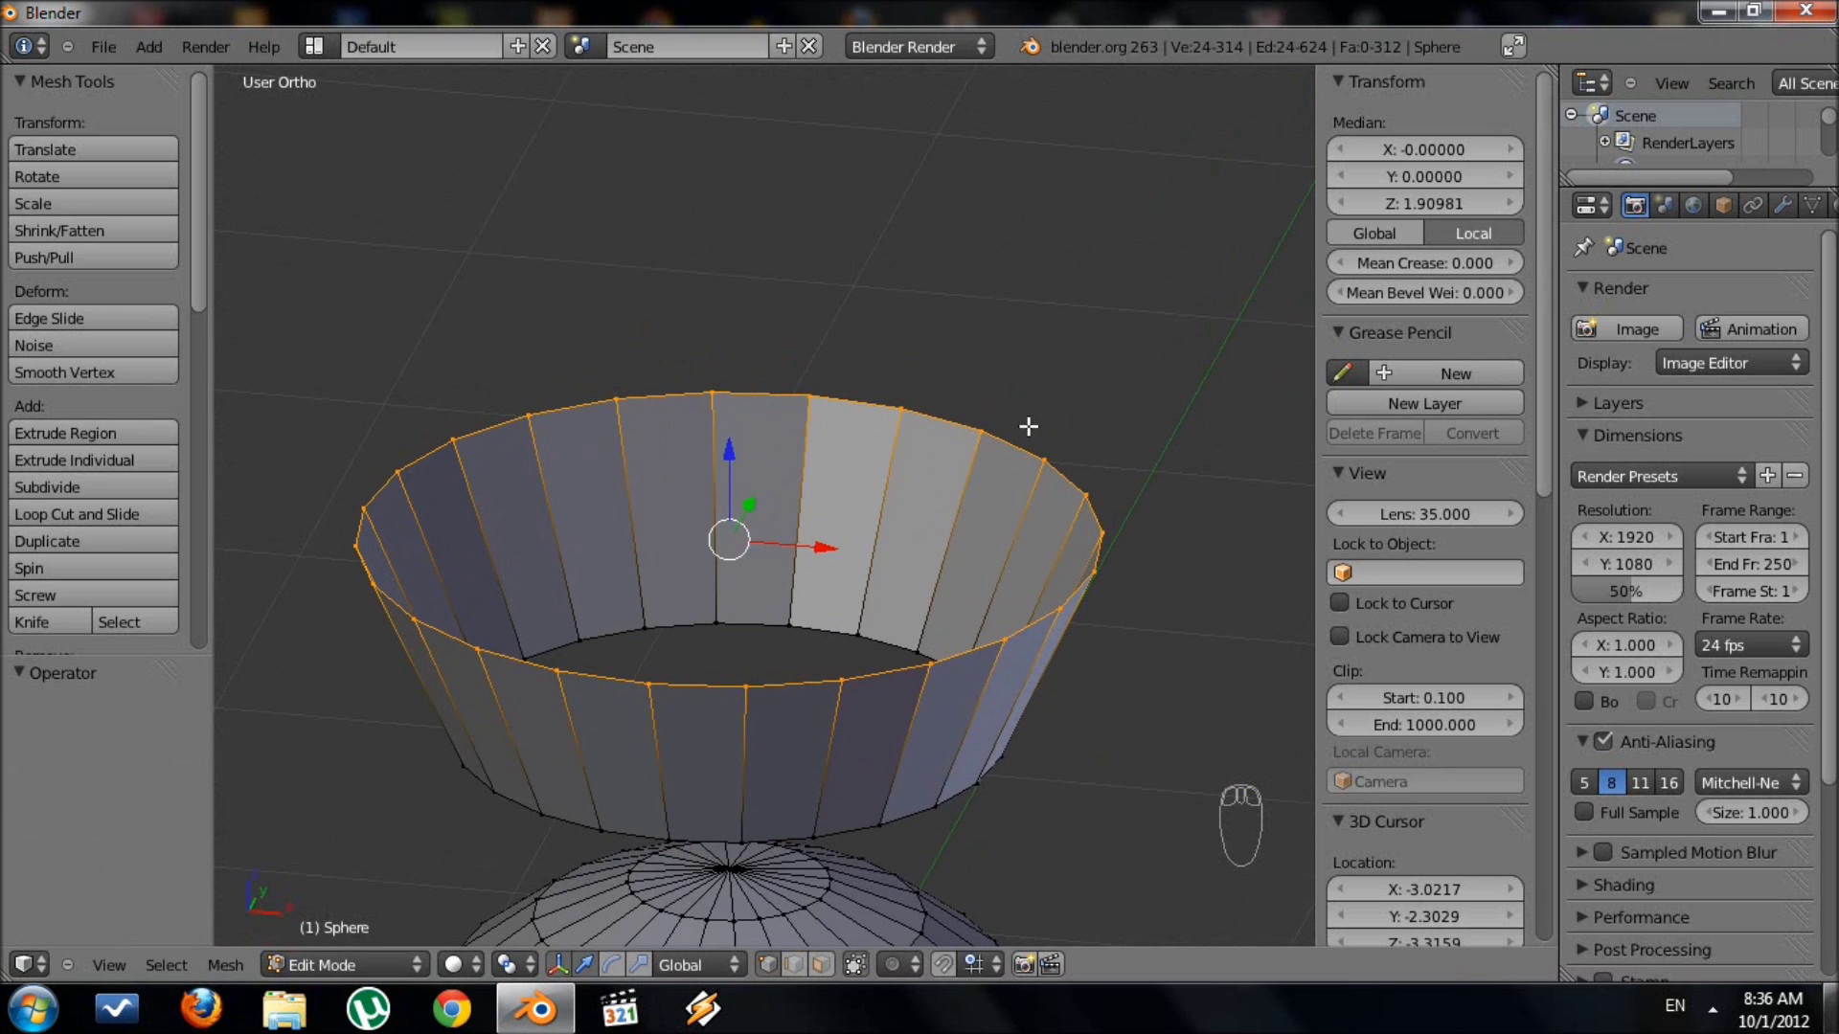
key(e)
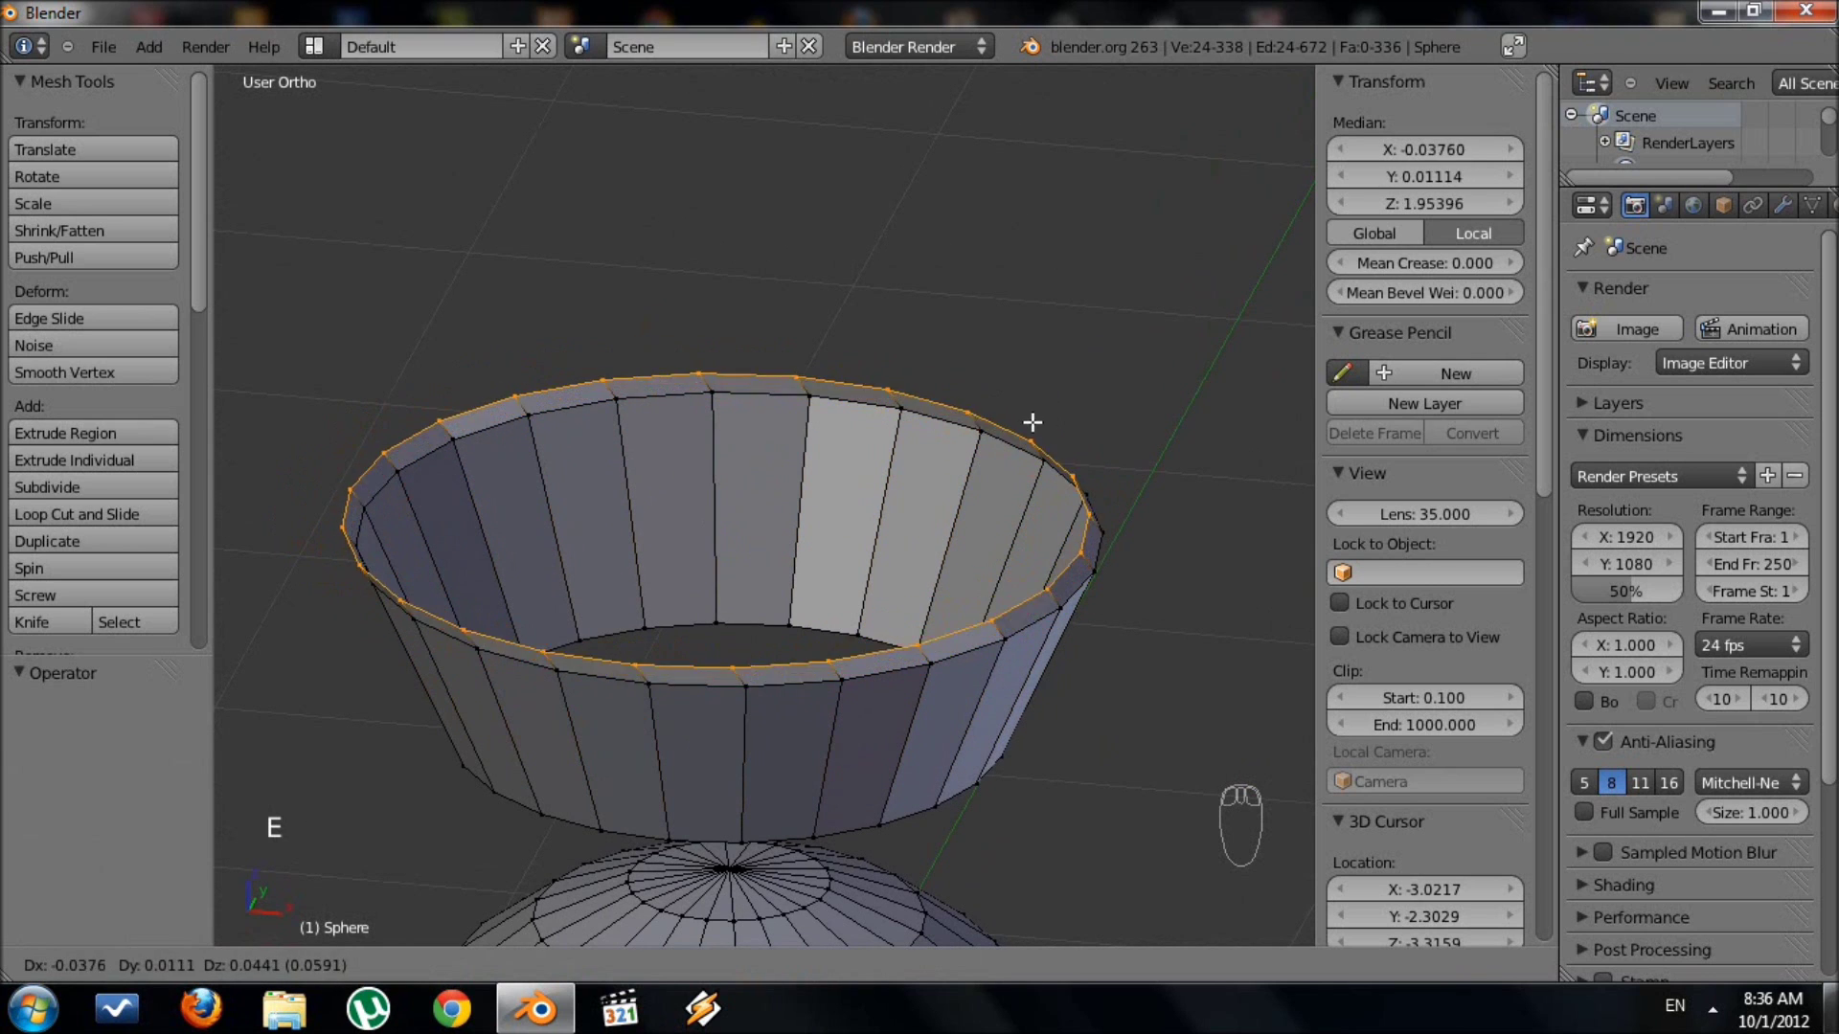
click(1012, 388)
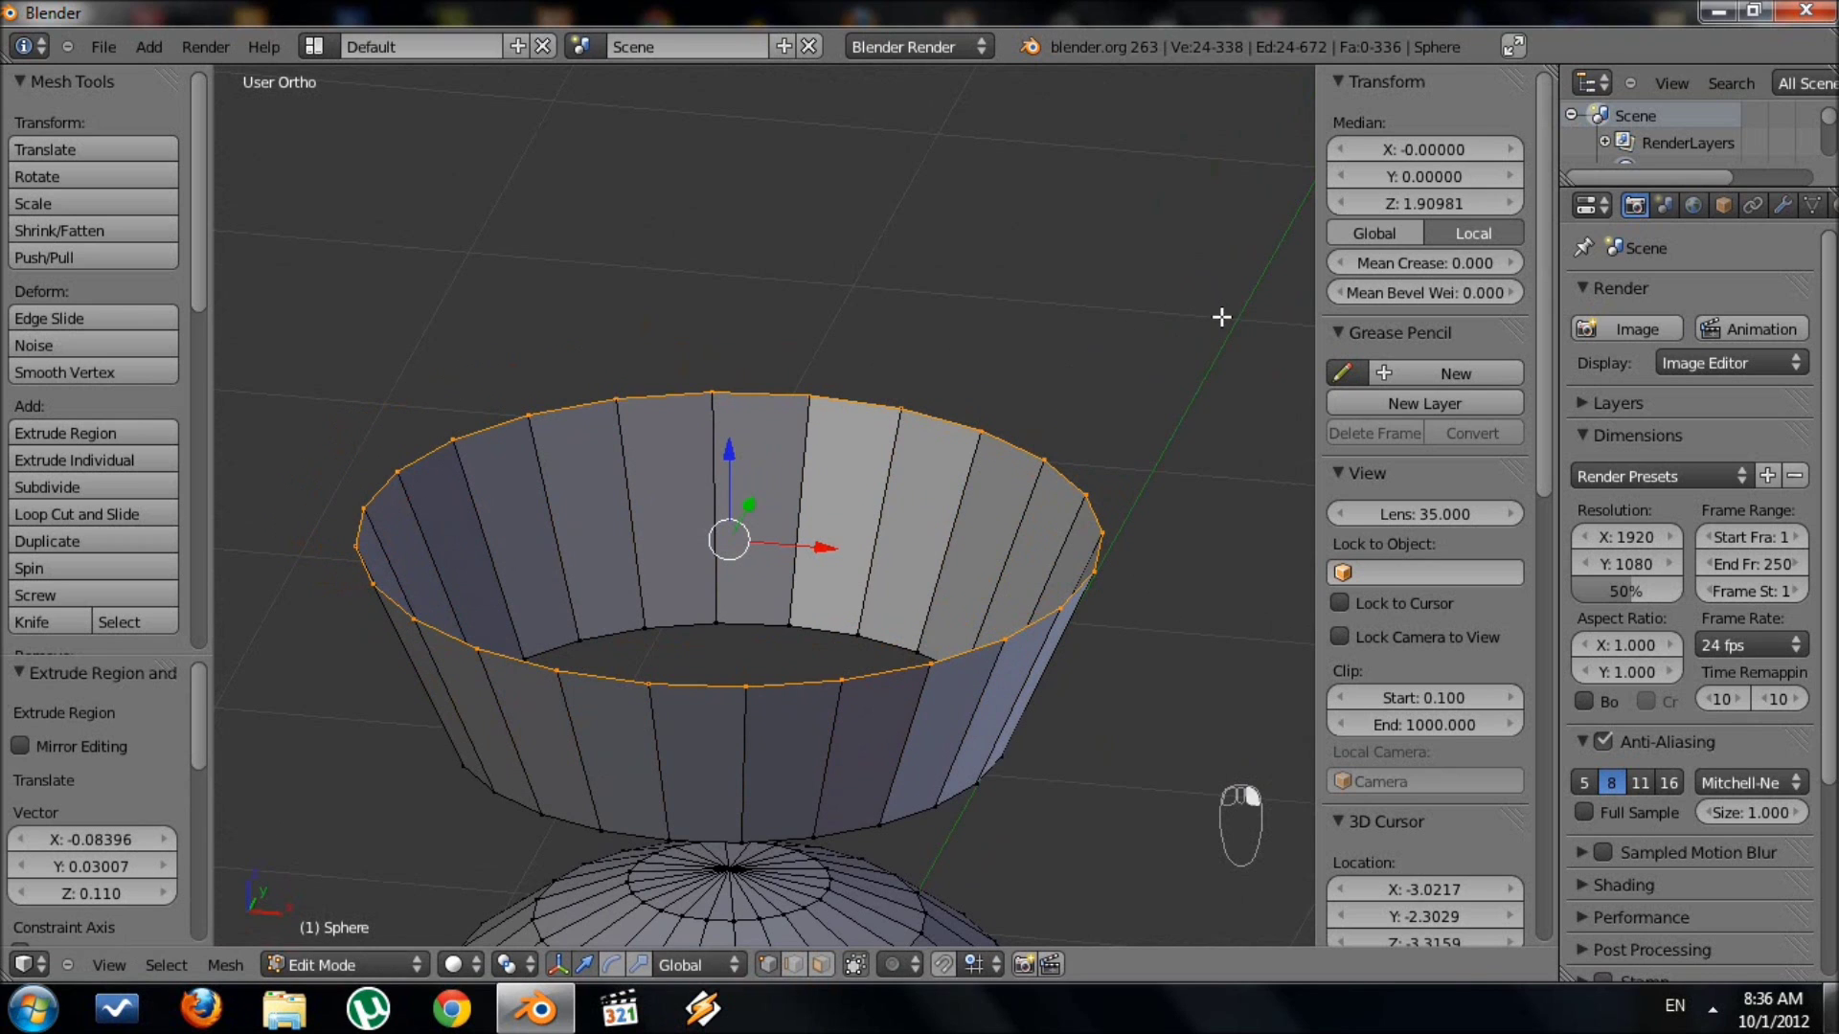
key(s)
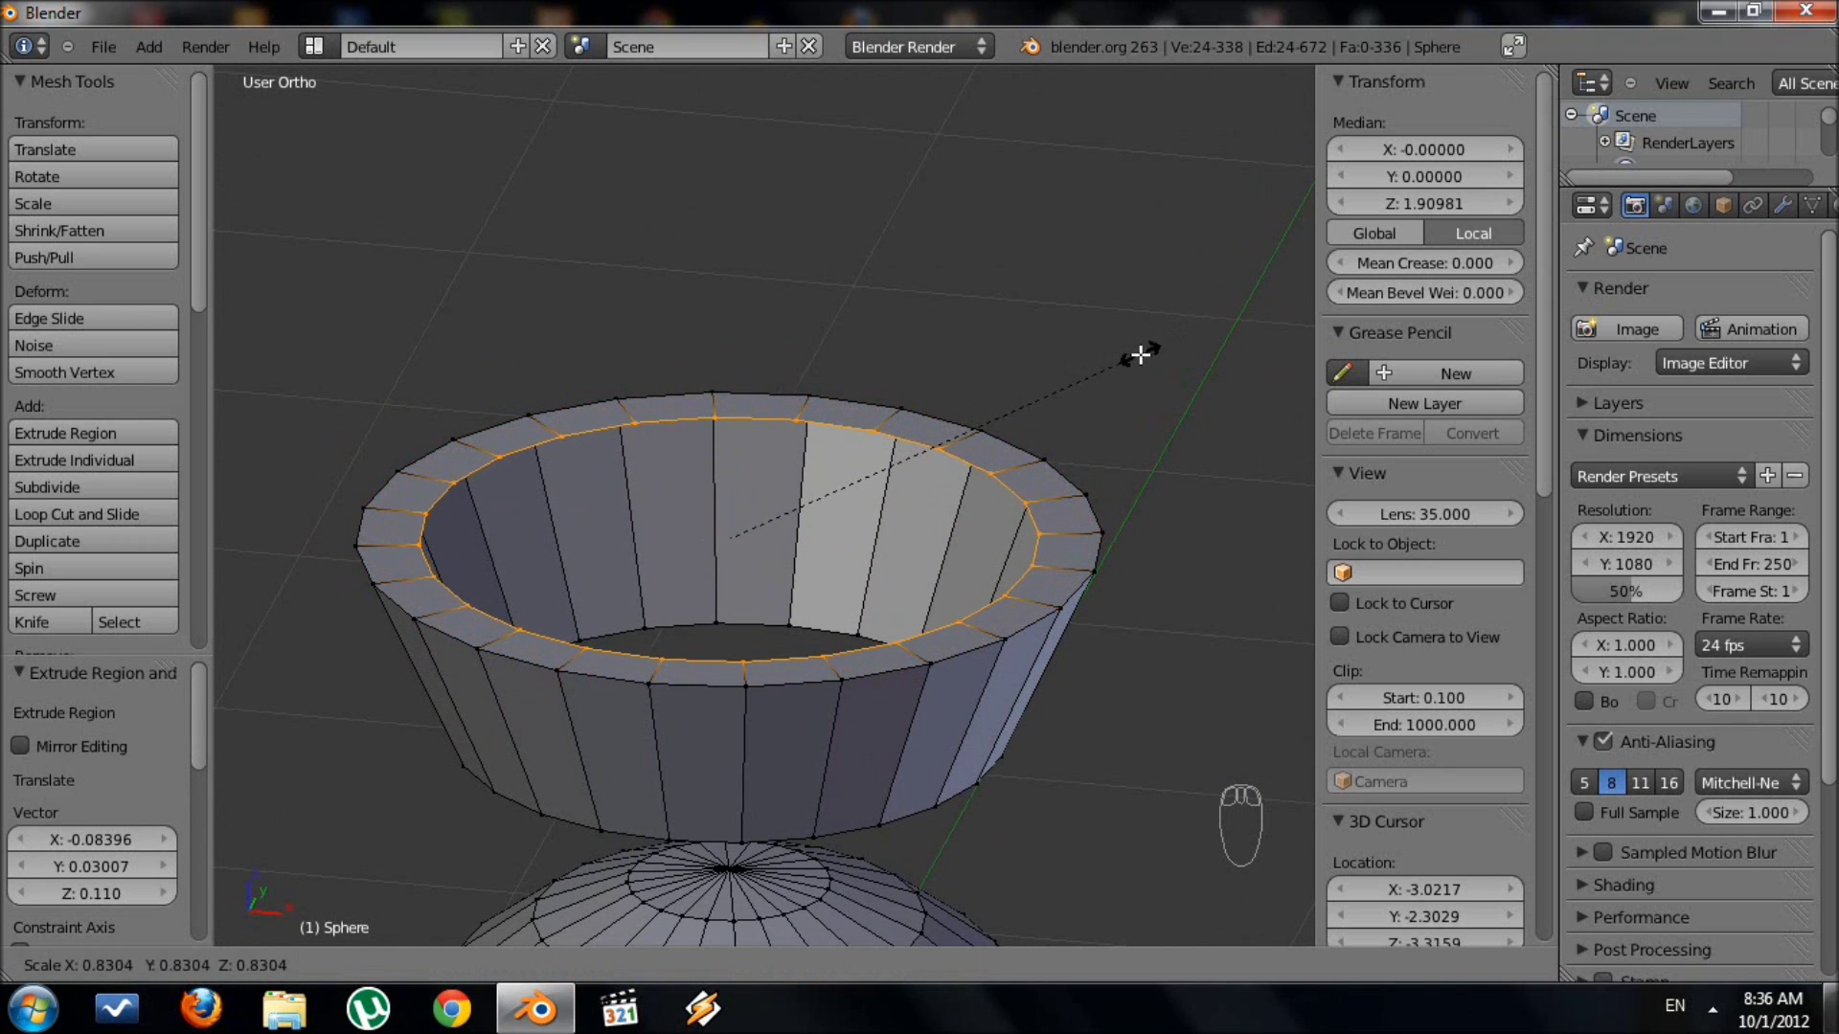
click(1139, 354)
scroll(1133, 361, up, 3)
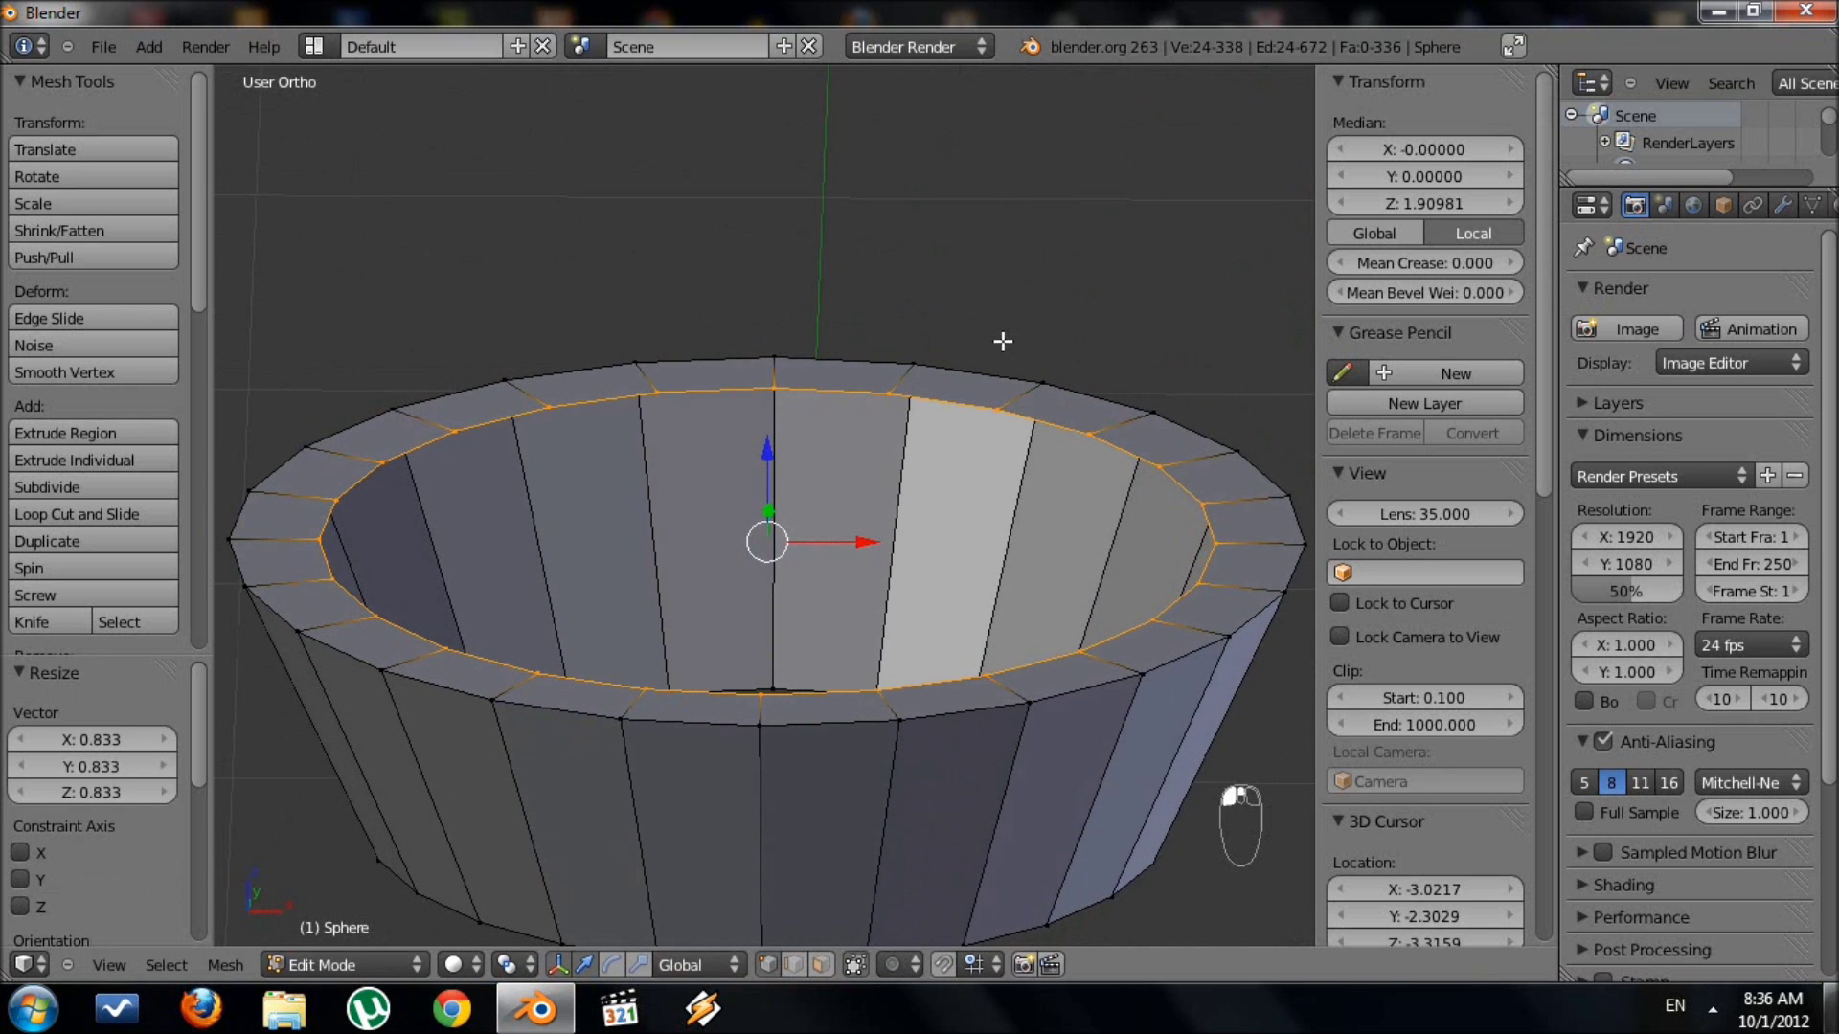
Extrude the inner lip ring vertically downward into an inner wall.
key(e)
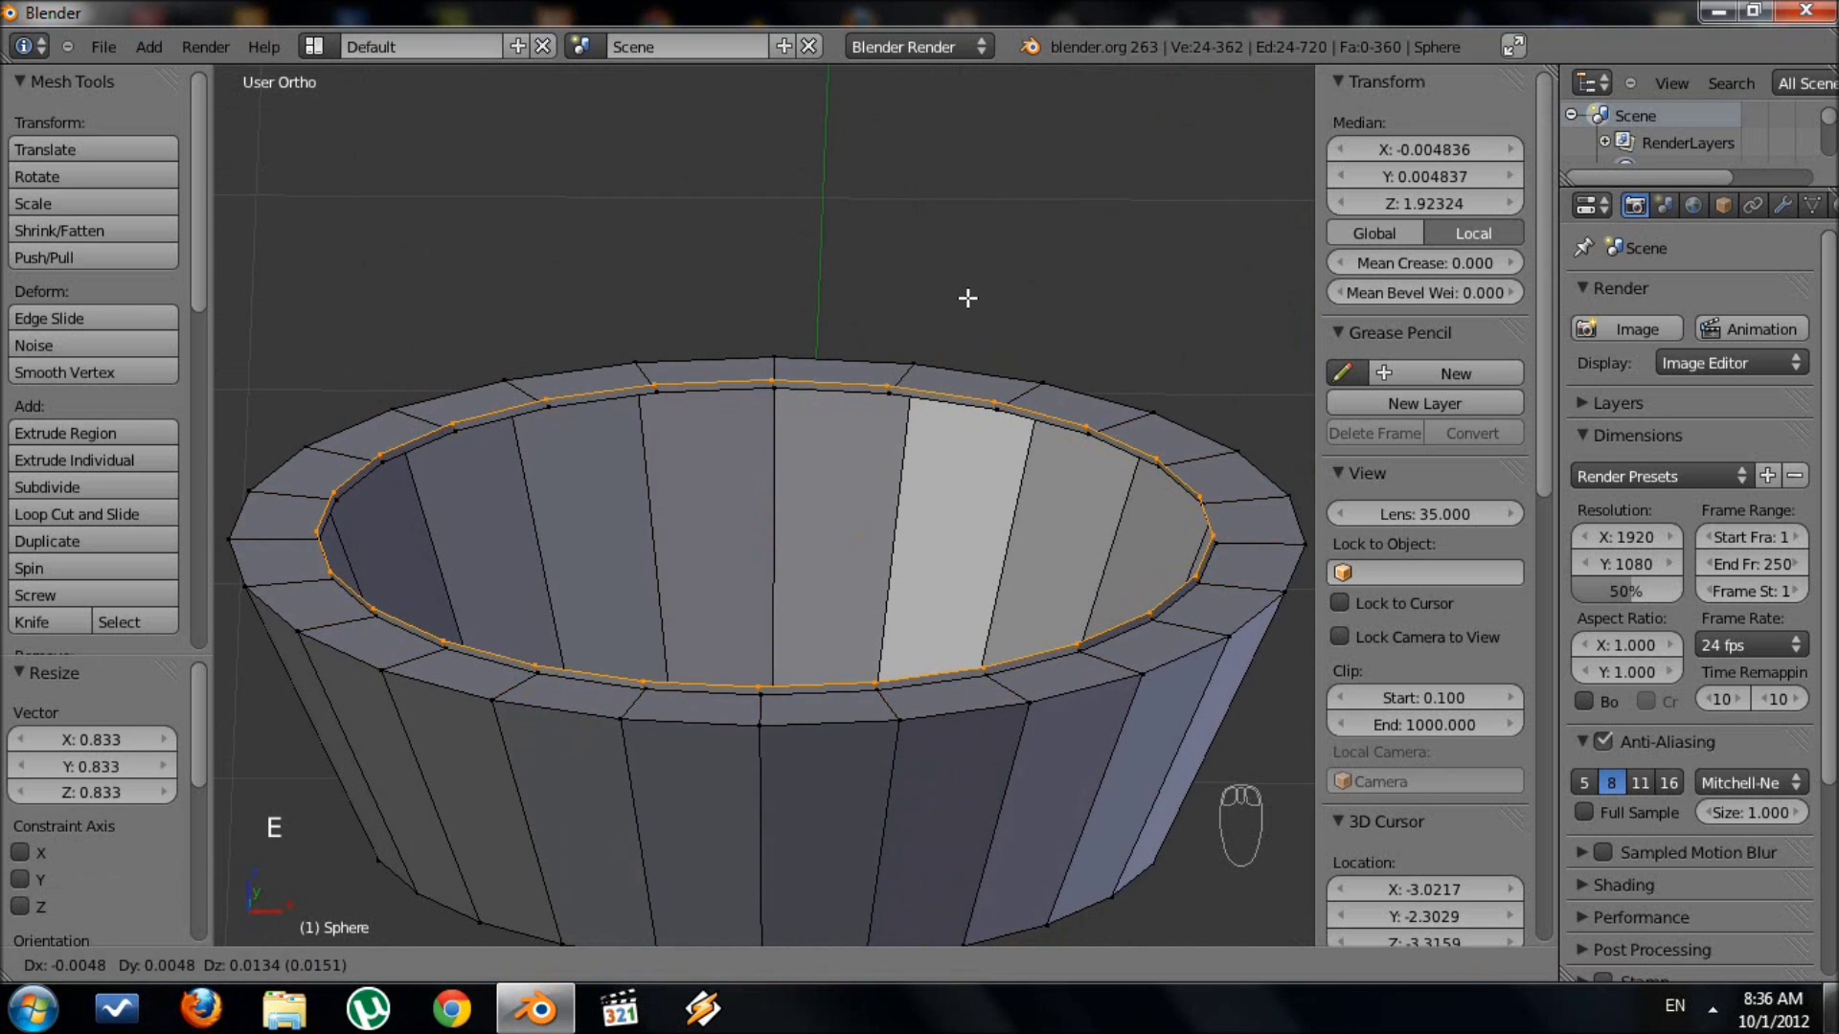
key(z)
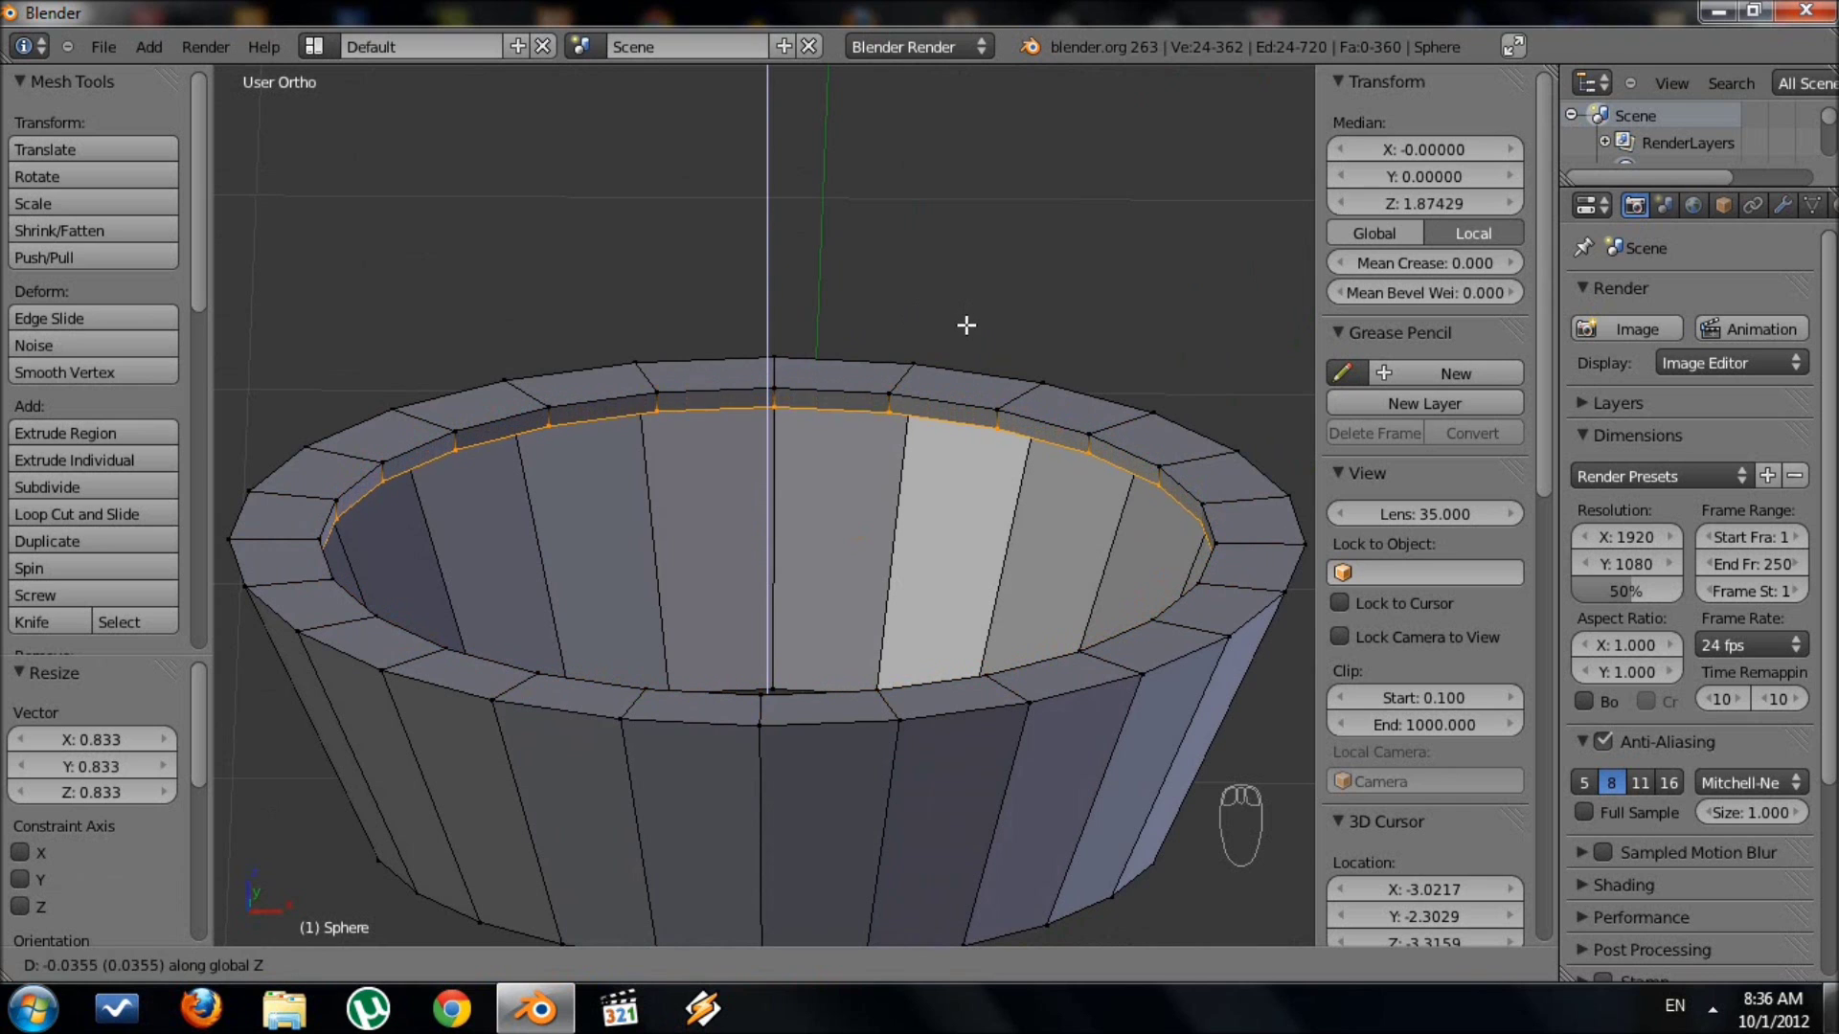
click(965, 343)
key(KP_1)
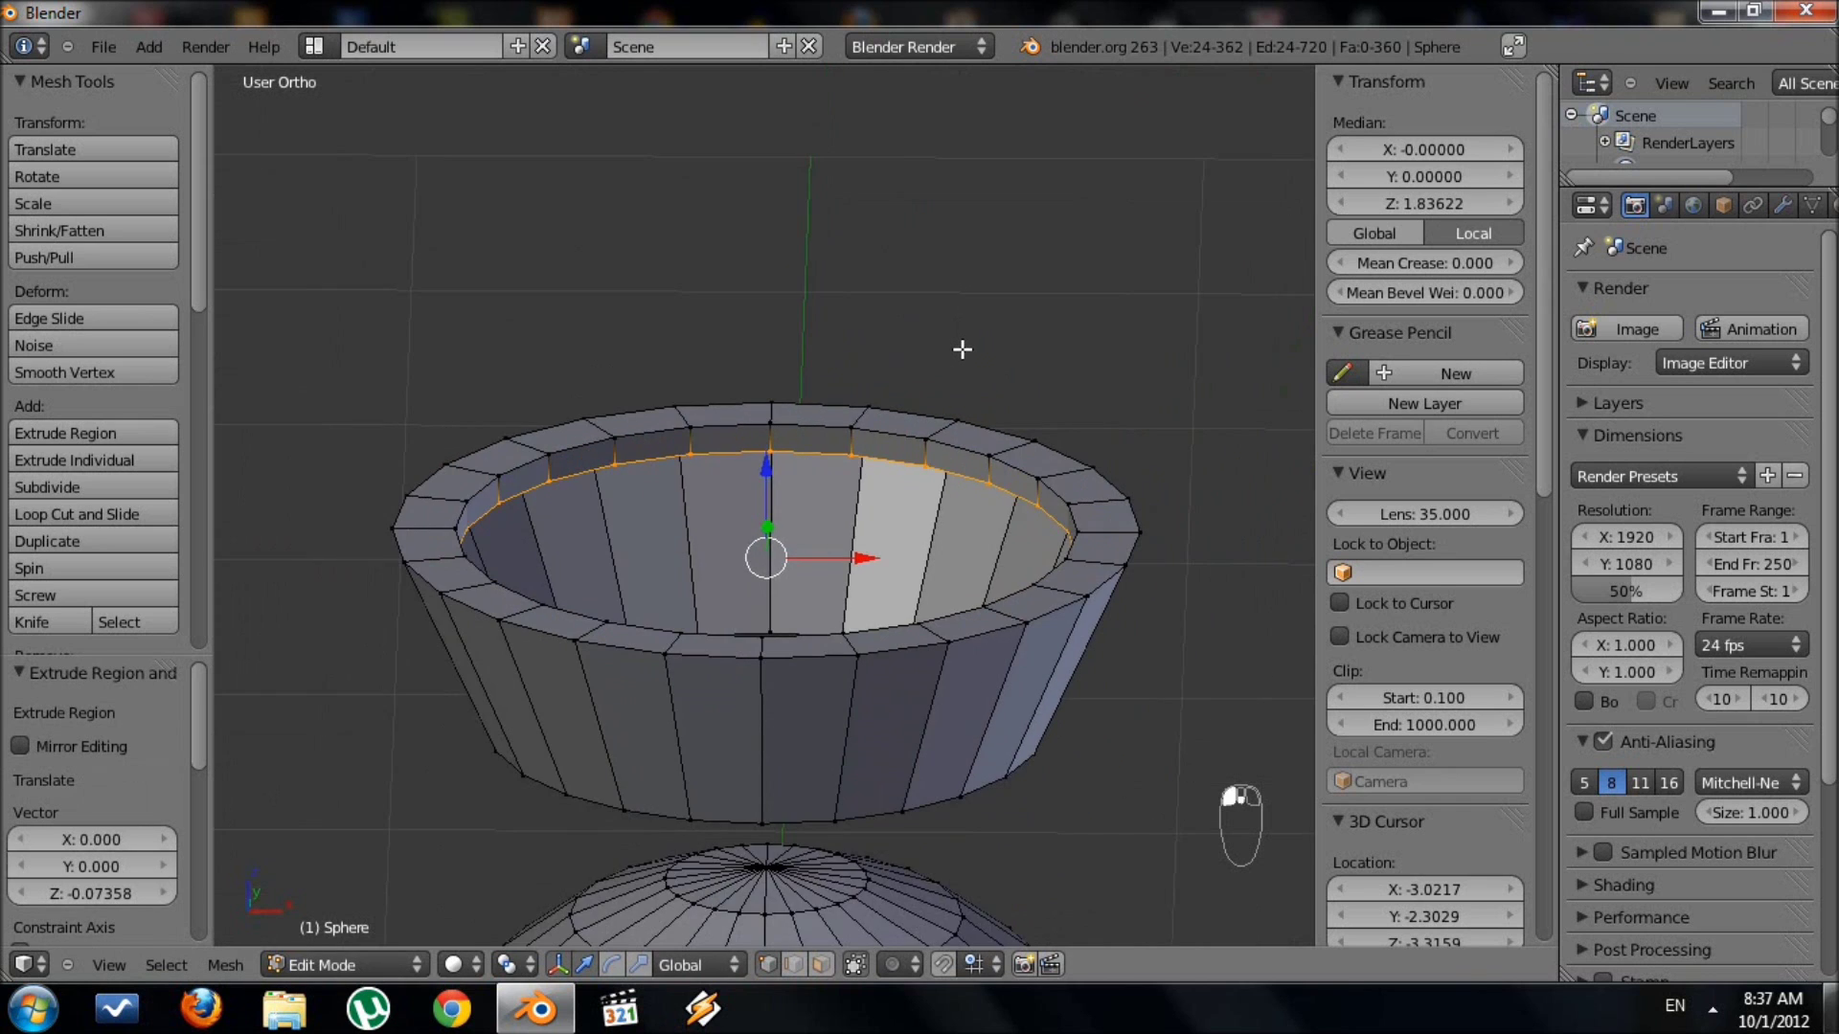
key(KP_5)
key(KP_5)
key(z)
scroll(959, 346, up, 1)
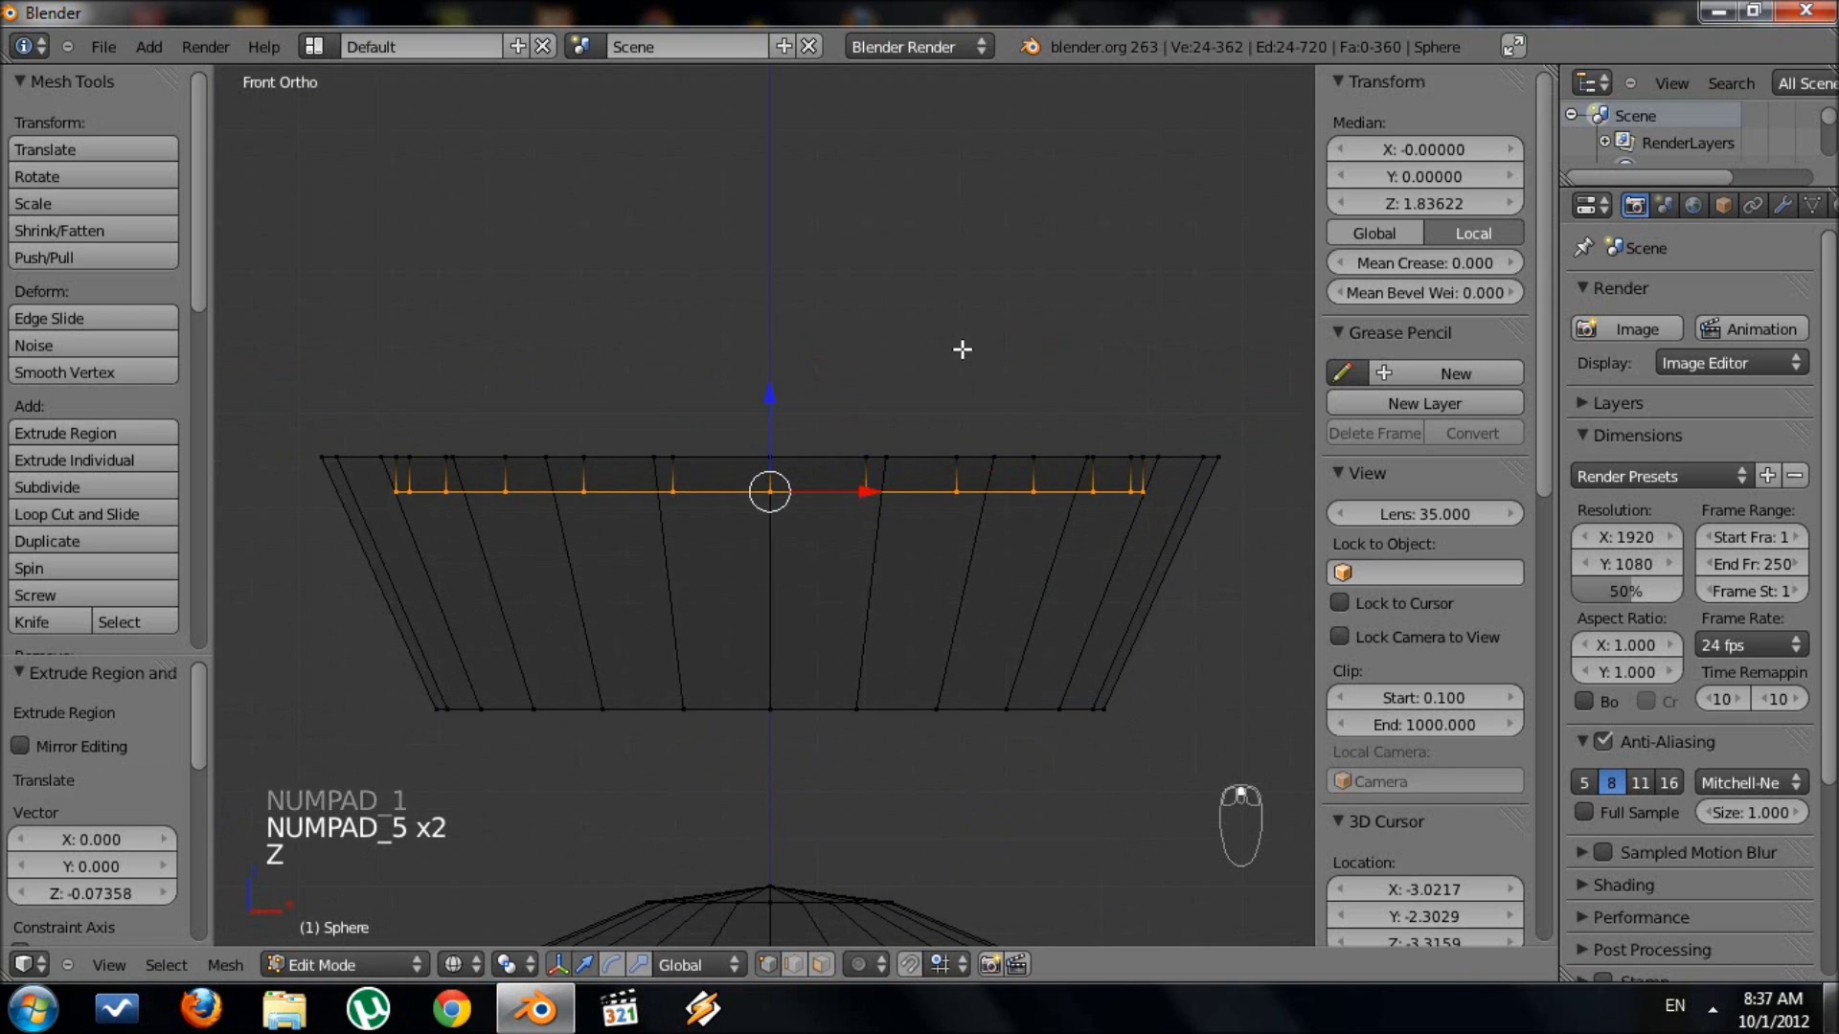
middle_drag(961, 449, 879, 571)
key(KP_5)
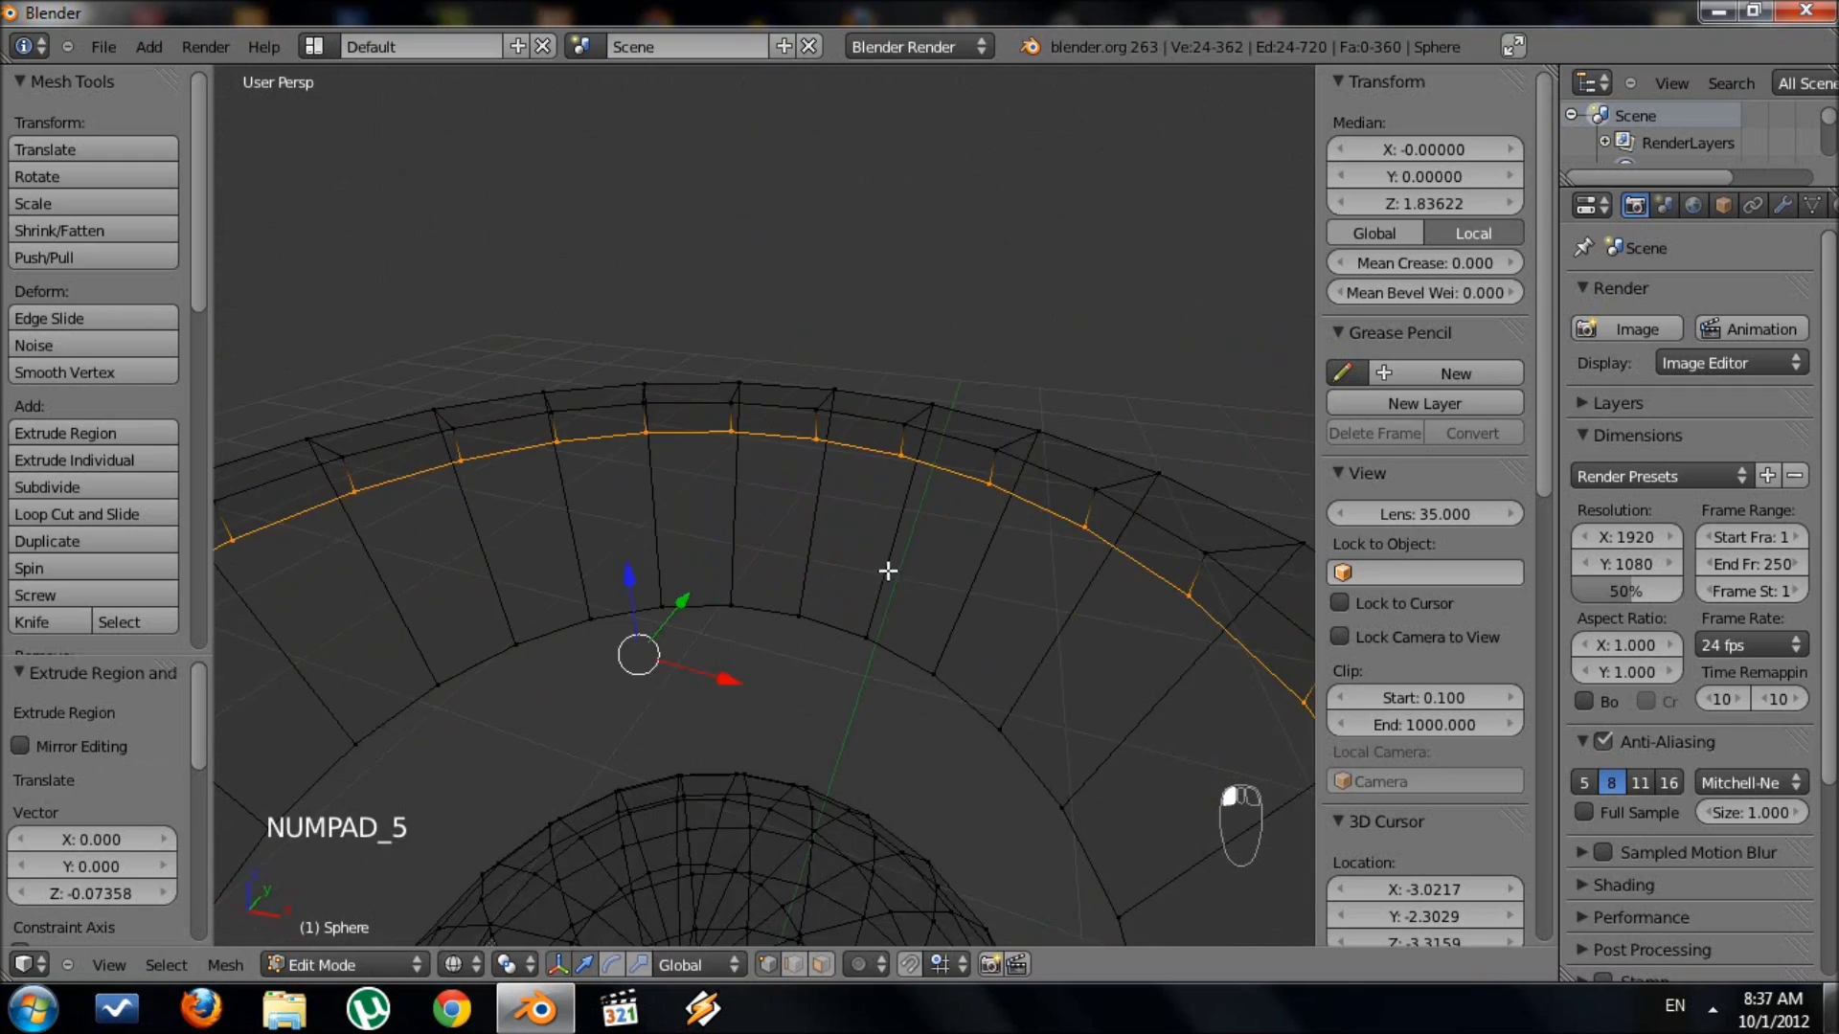
scroll(956, 490, up, 2)
key(z)
mouse_move(956, 490)
middle_down()
mouse_move(973, 603)
mouse_move(920, 621)
mouse_move(973, 623)
mouse_move(934, 634)
middle_up()
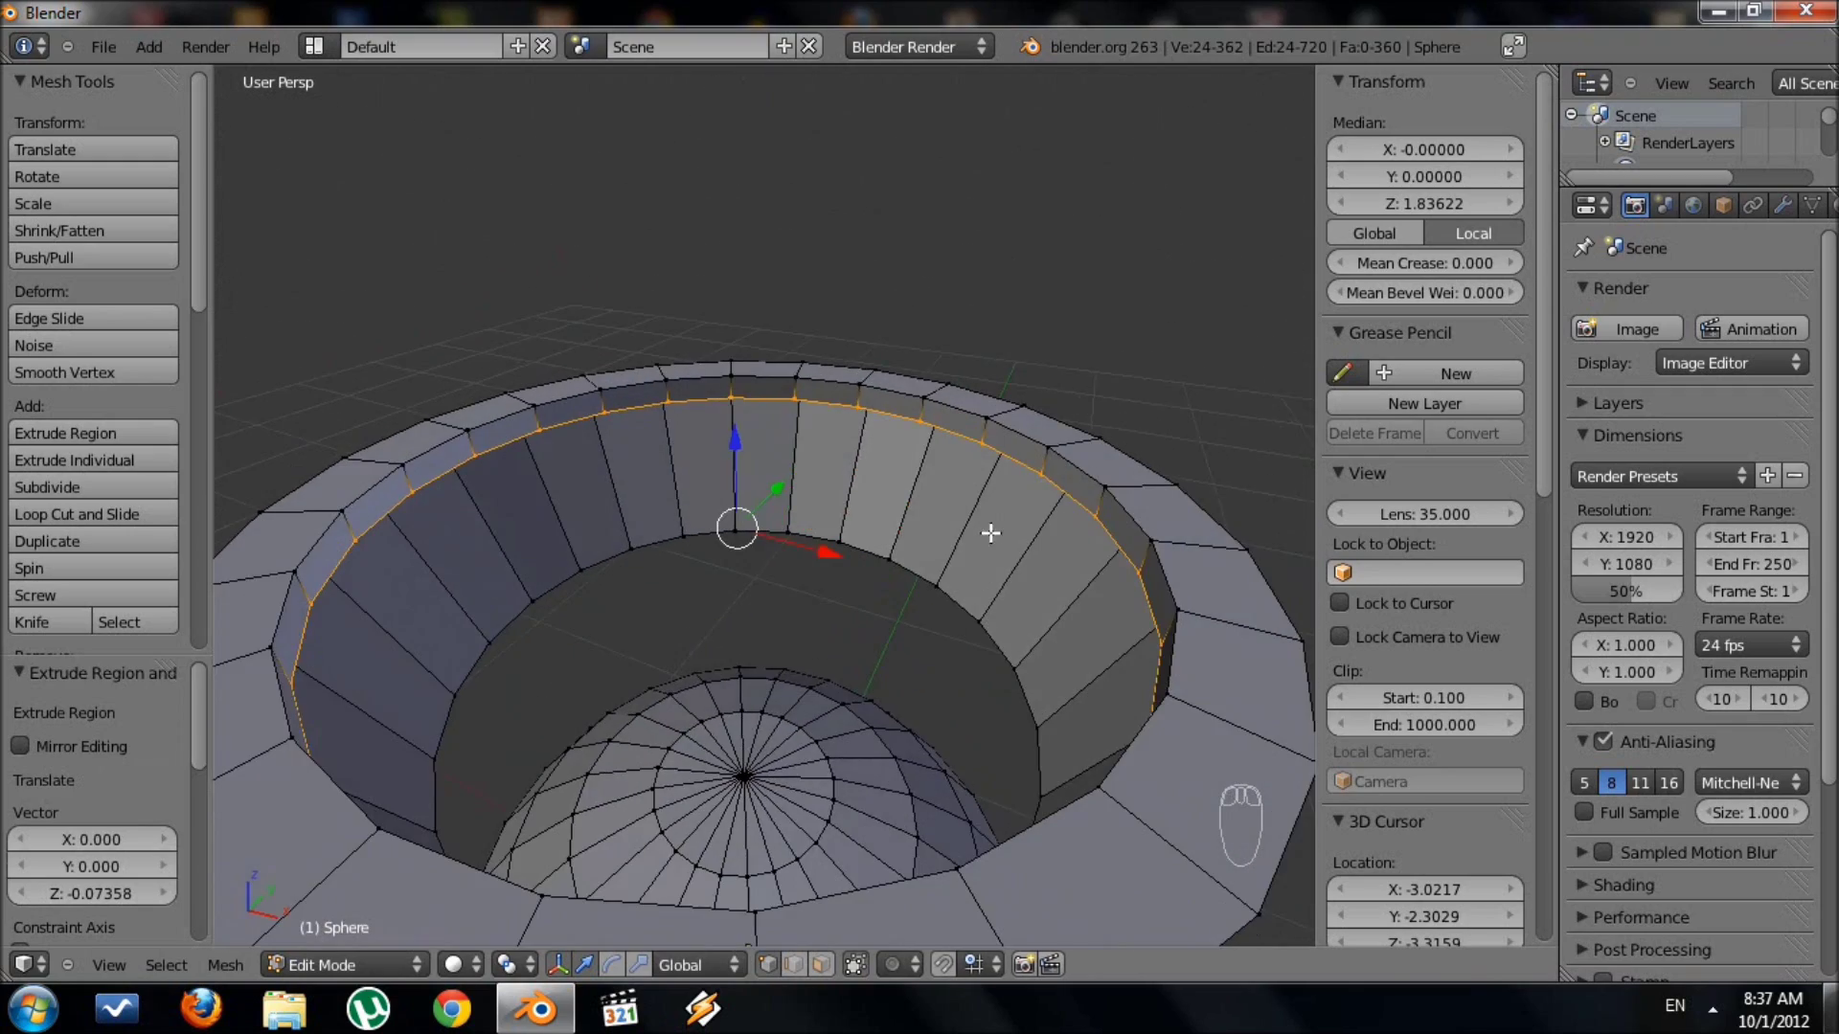
Extrude the cap's inner edge loop again and begin scaling it to 0.3669 as a floor.
key(e)
click(856, 476)
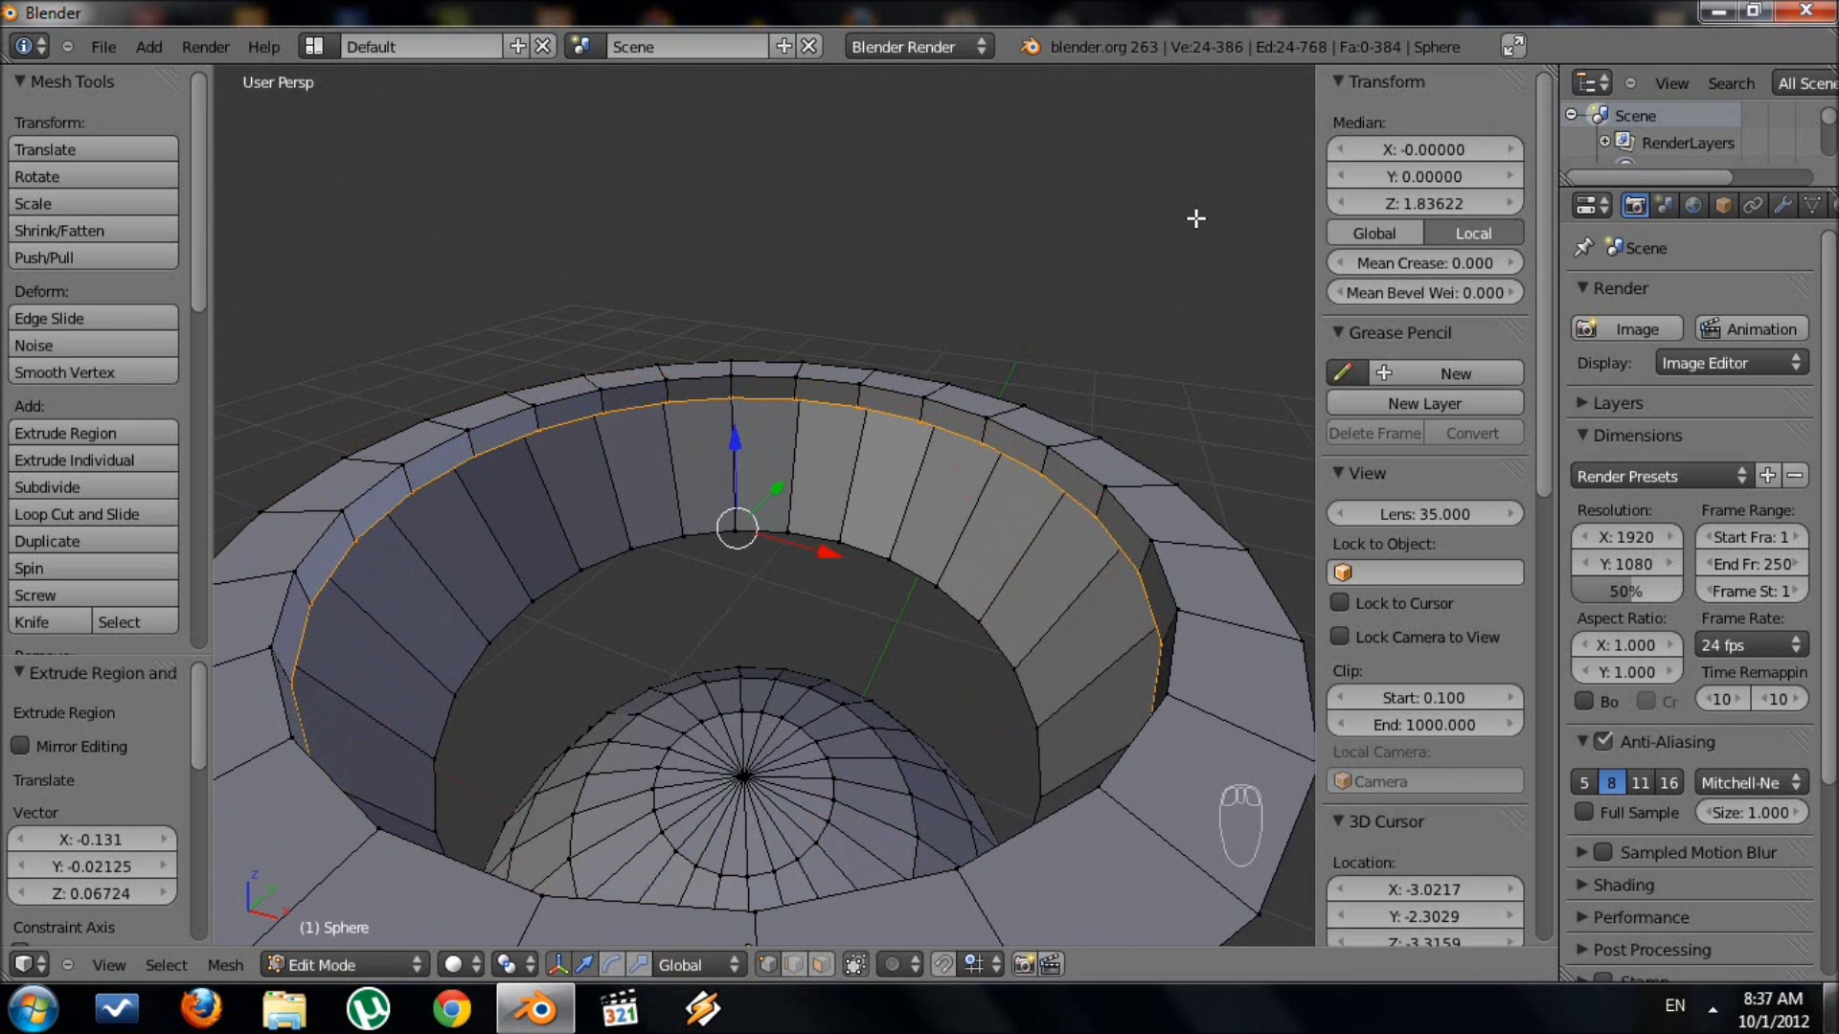
key(s)
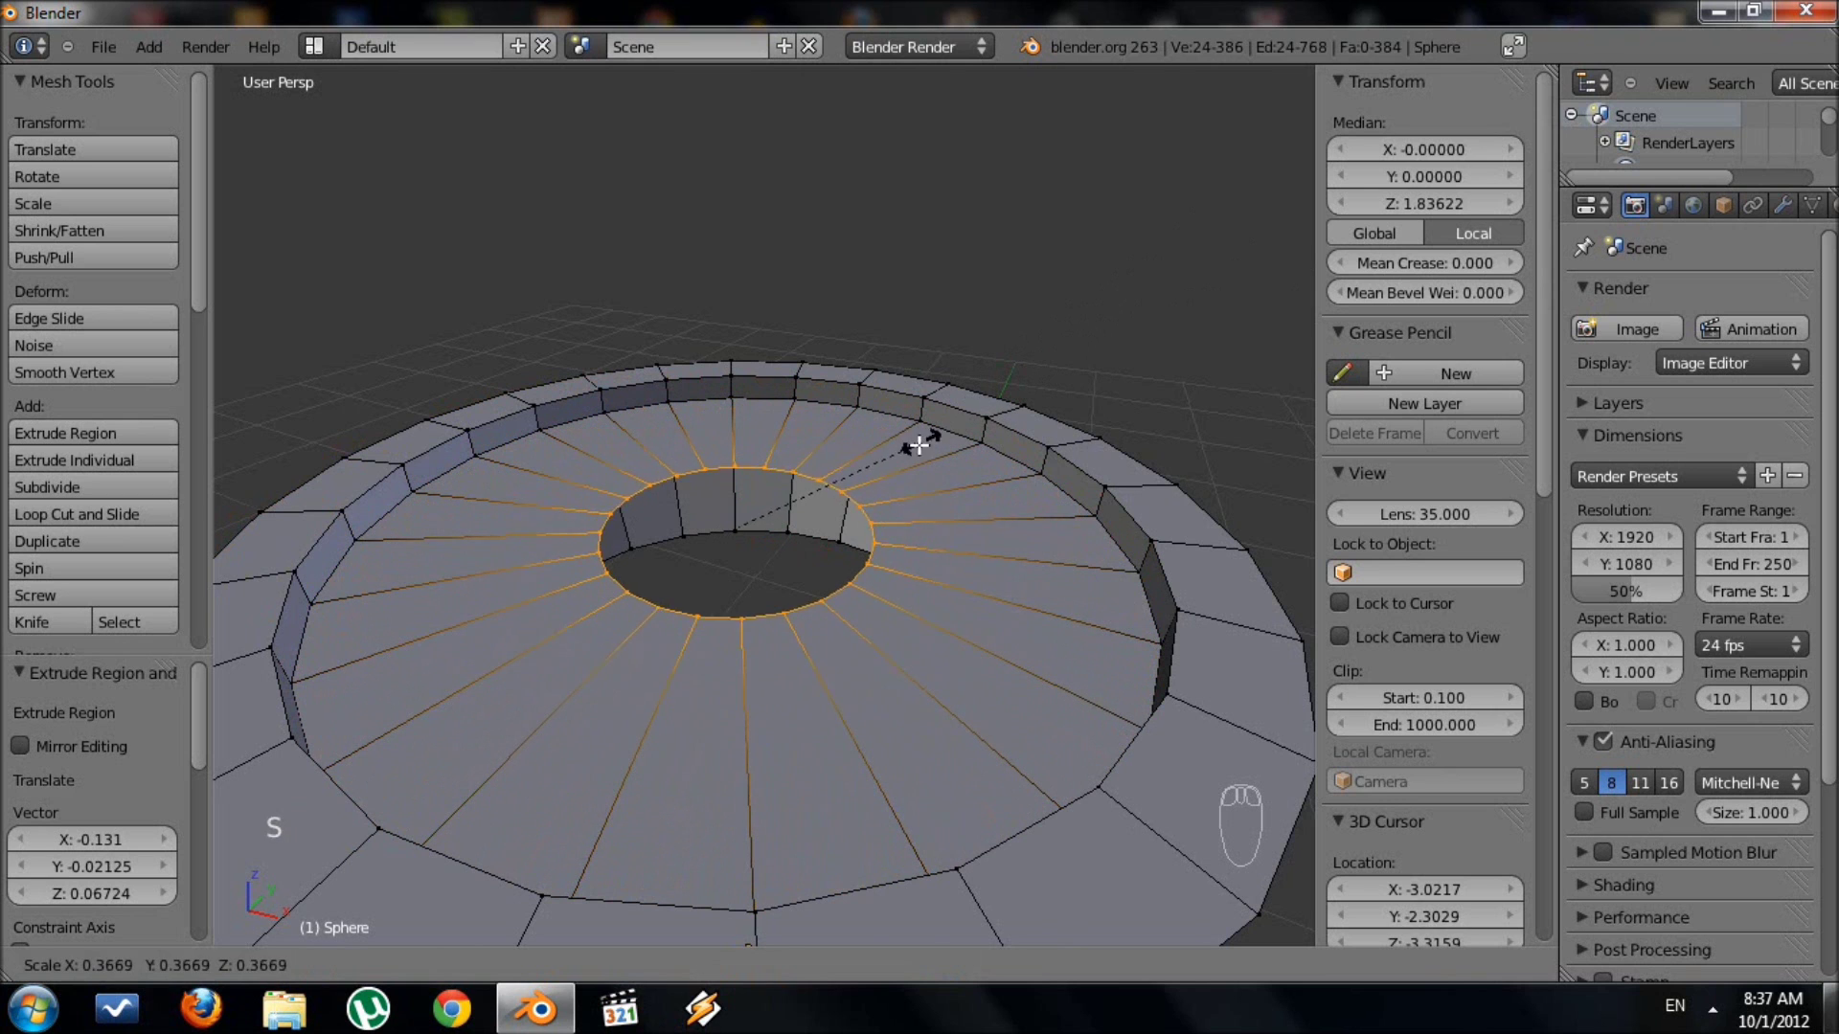
Shrink the extruded loop inward to a small opening at the cap's centre.
click(806, 473)
middle_drag(1006, 399, 952, 534)
key(s)
click(924, 525)
key(s)
click(1116, 459)
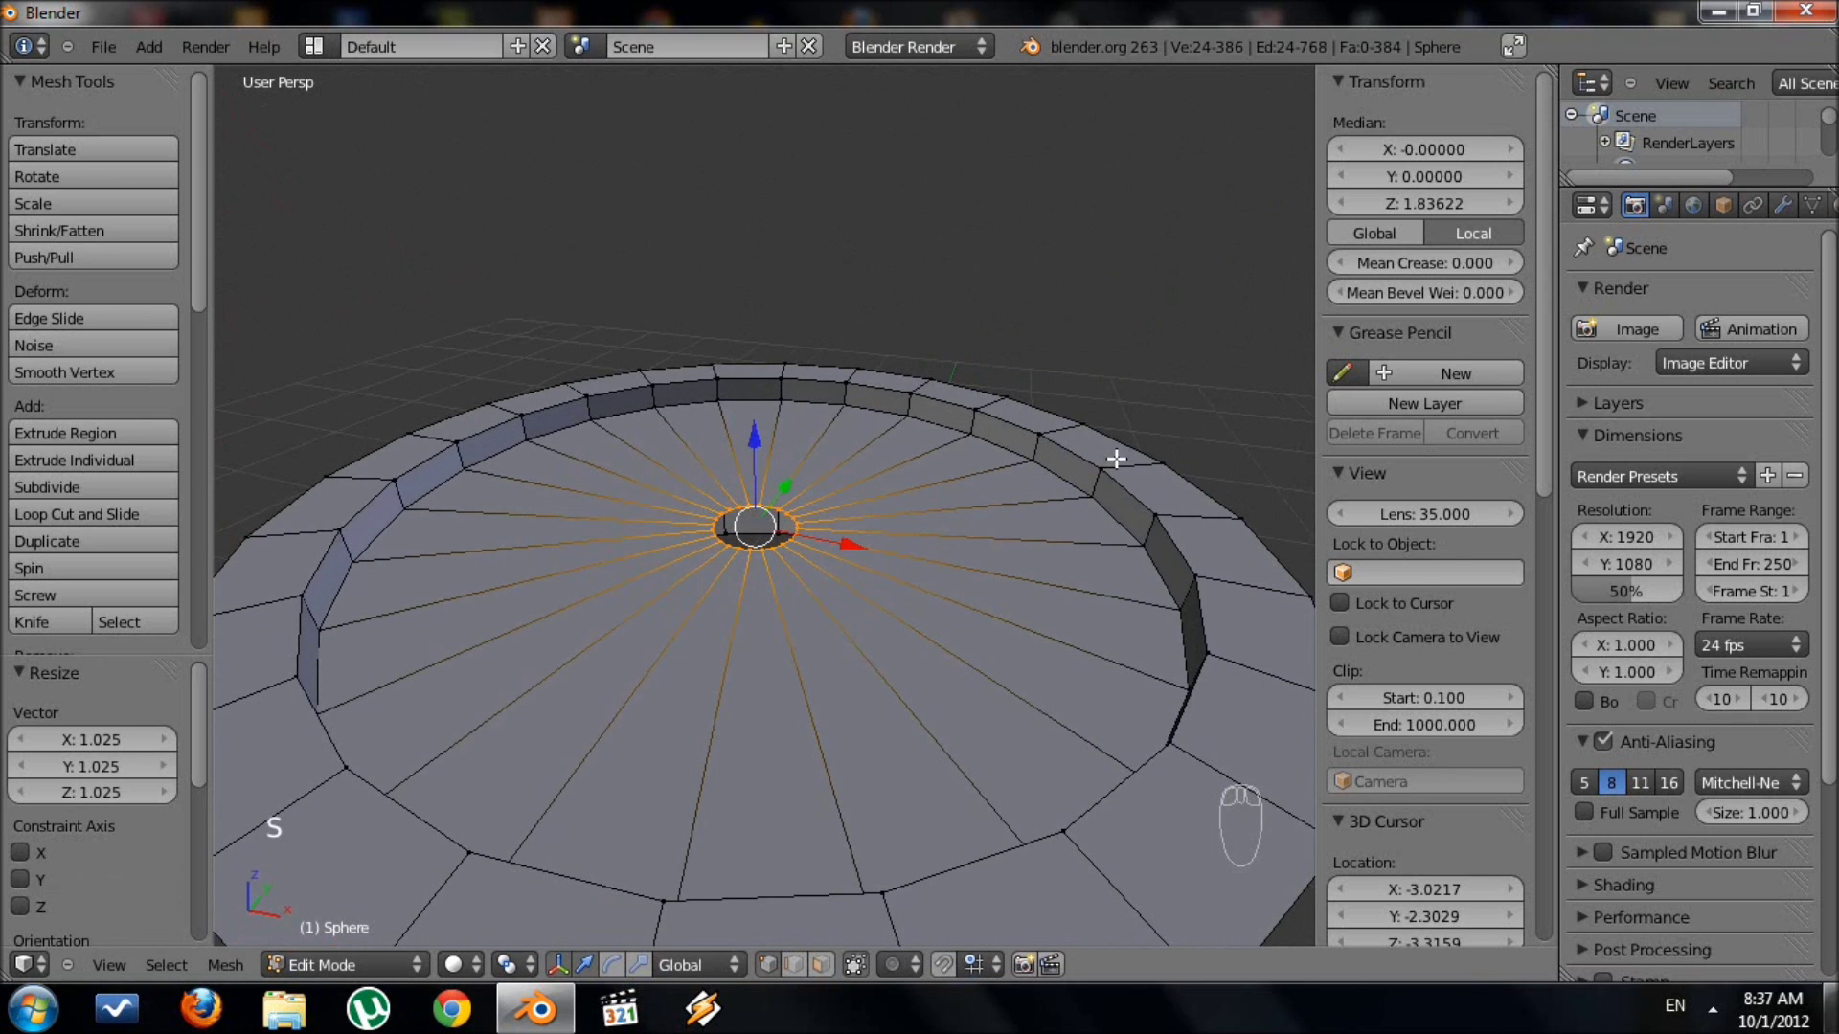
Extrude the small centre loop straight up as the fuse's first section.
key(KP_1)
key(KP_5)
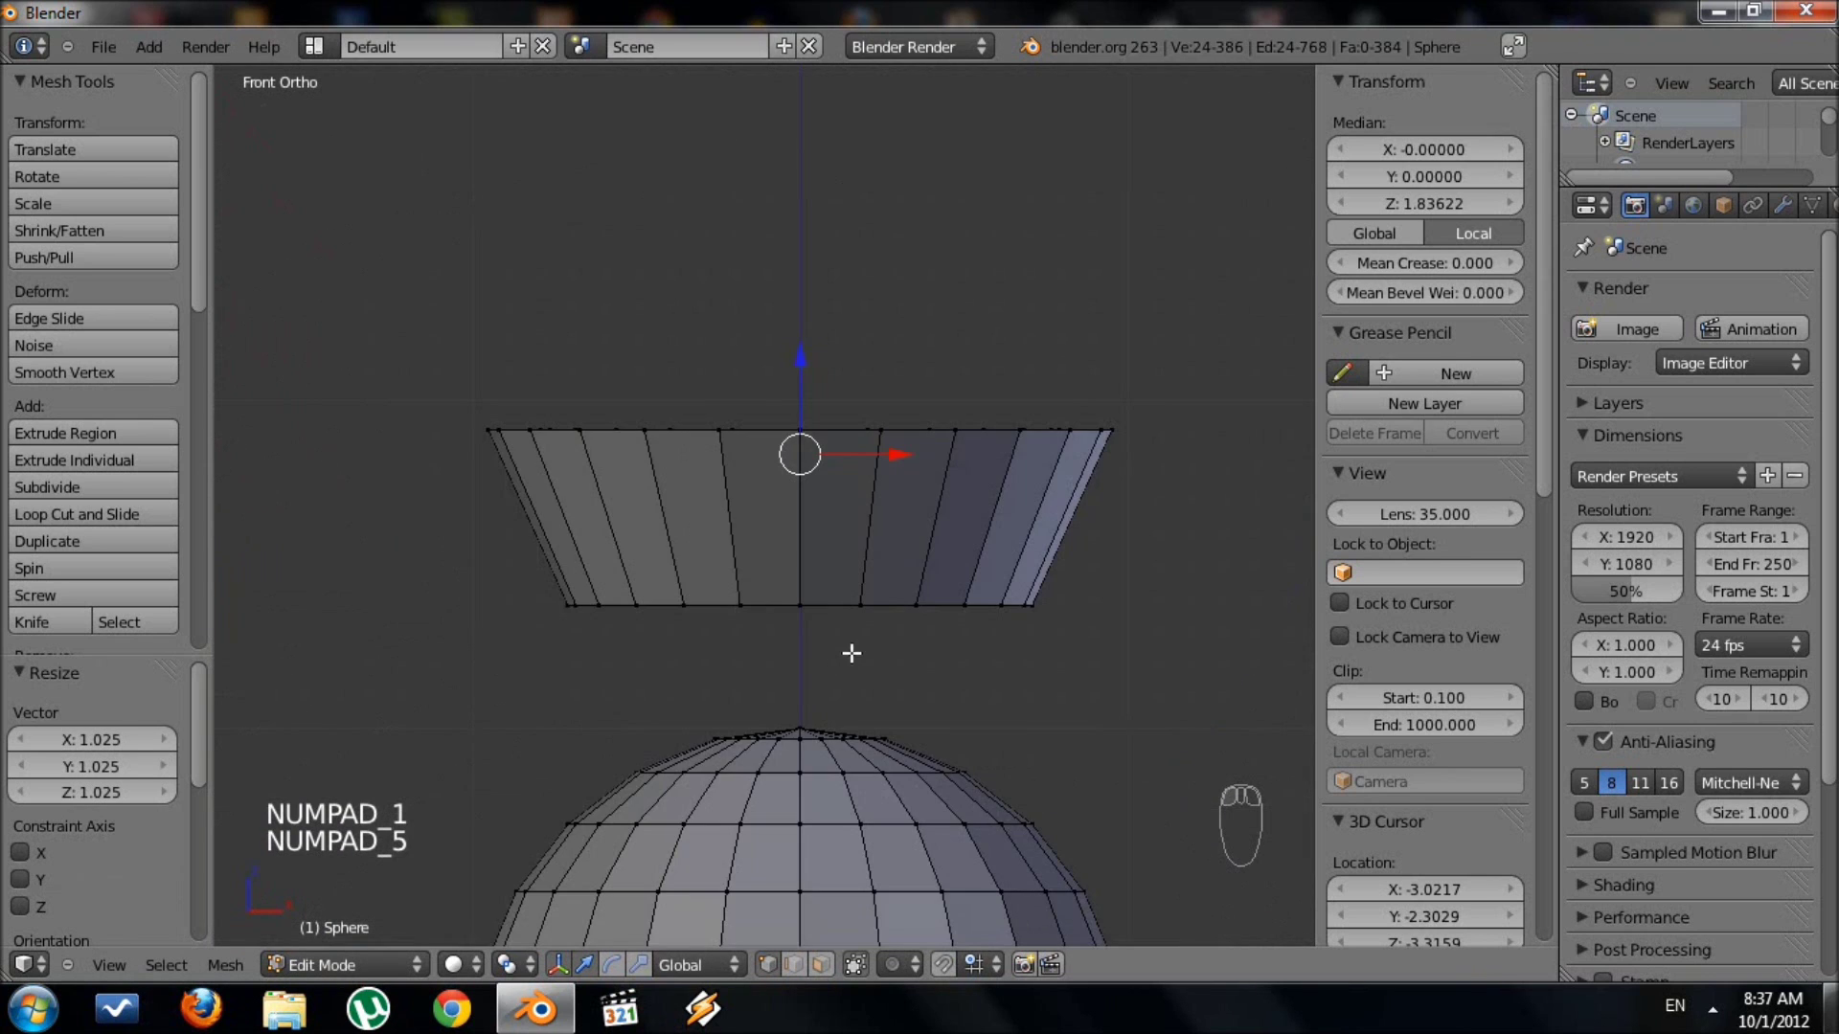
key(z)
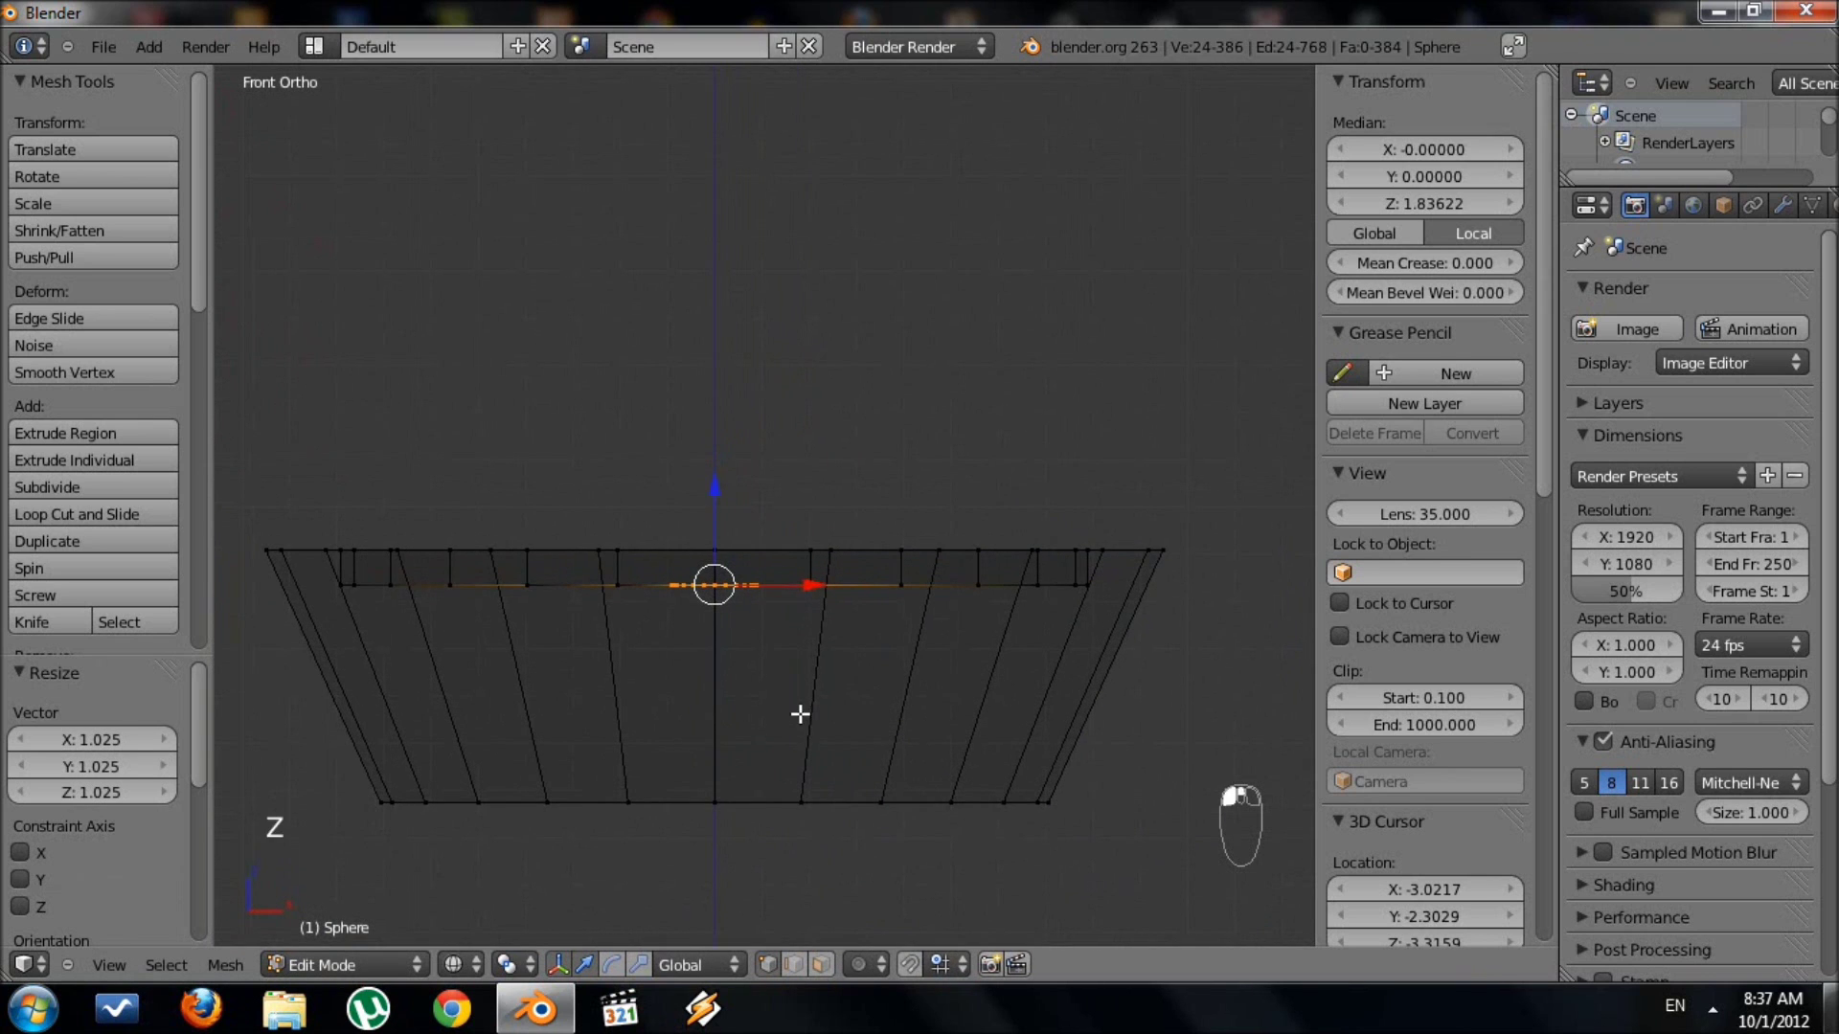
mouse_move(801, 718)
middle_down()
mouse_move(795, 767)
mouse_move(796, 718)
mouse_move(794, 744)
middle_up()
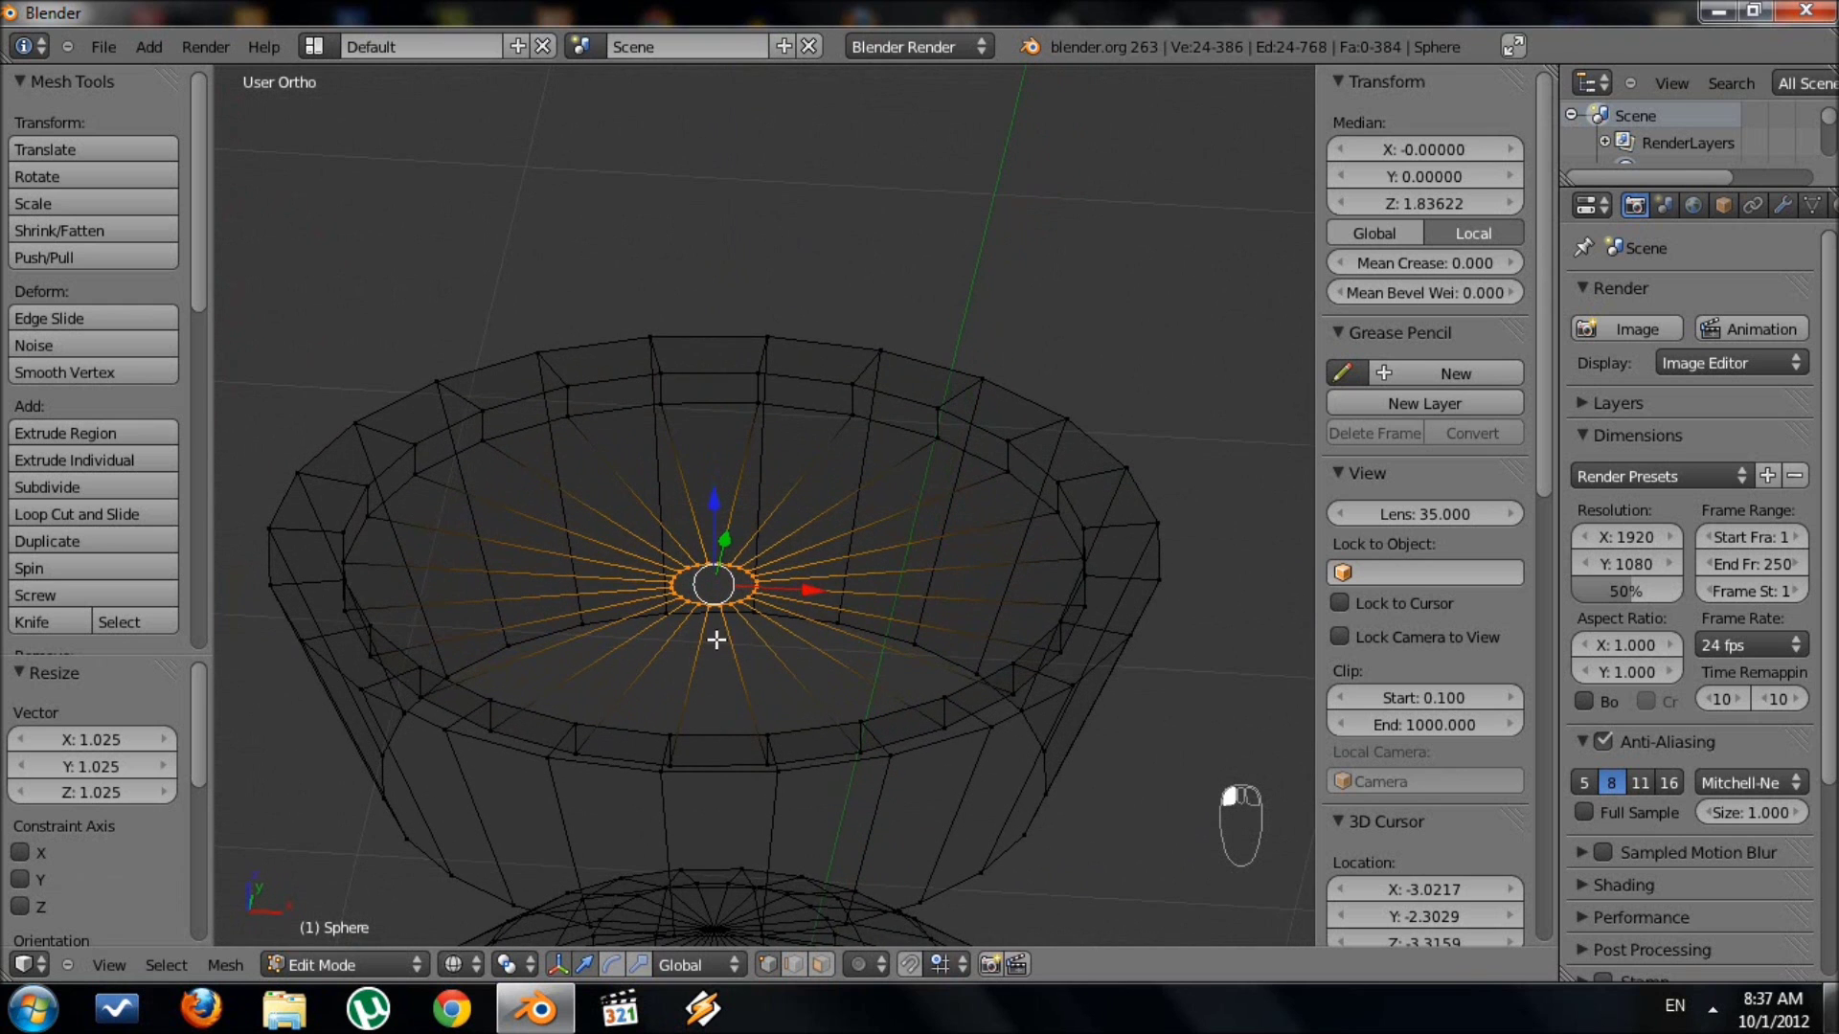
key(KP_1)
shift+middle_drag(831, 620, 833, 738)
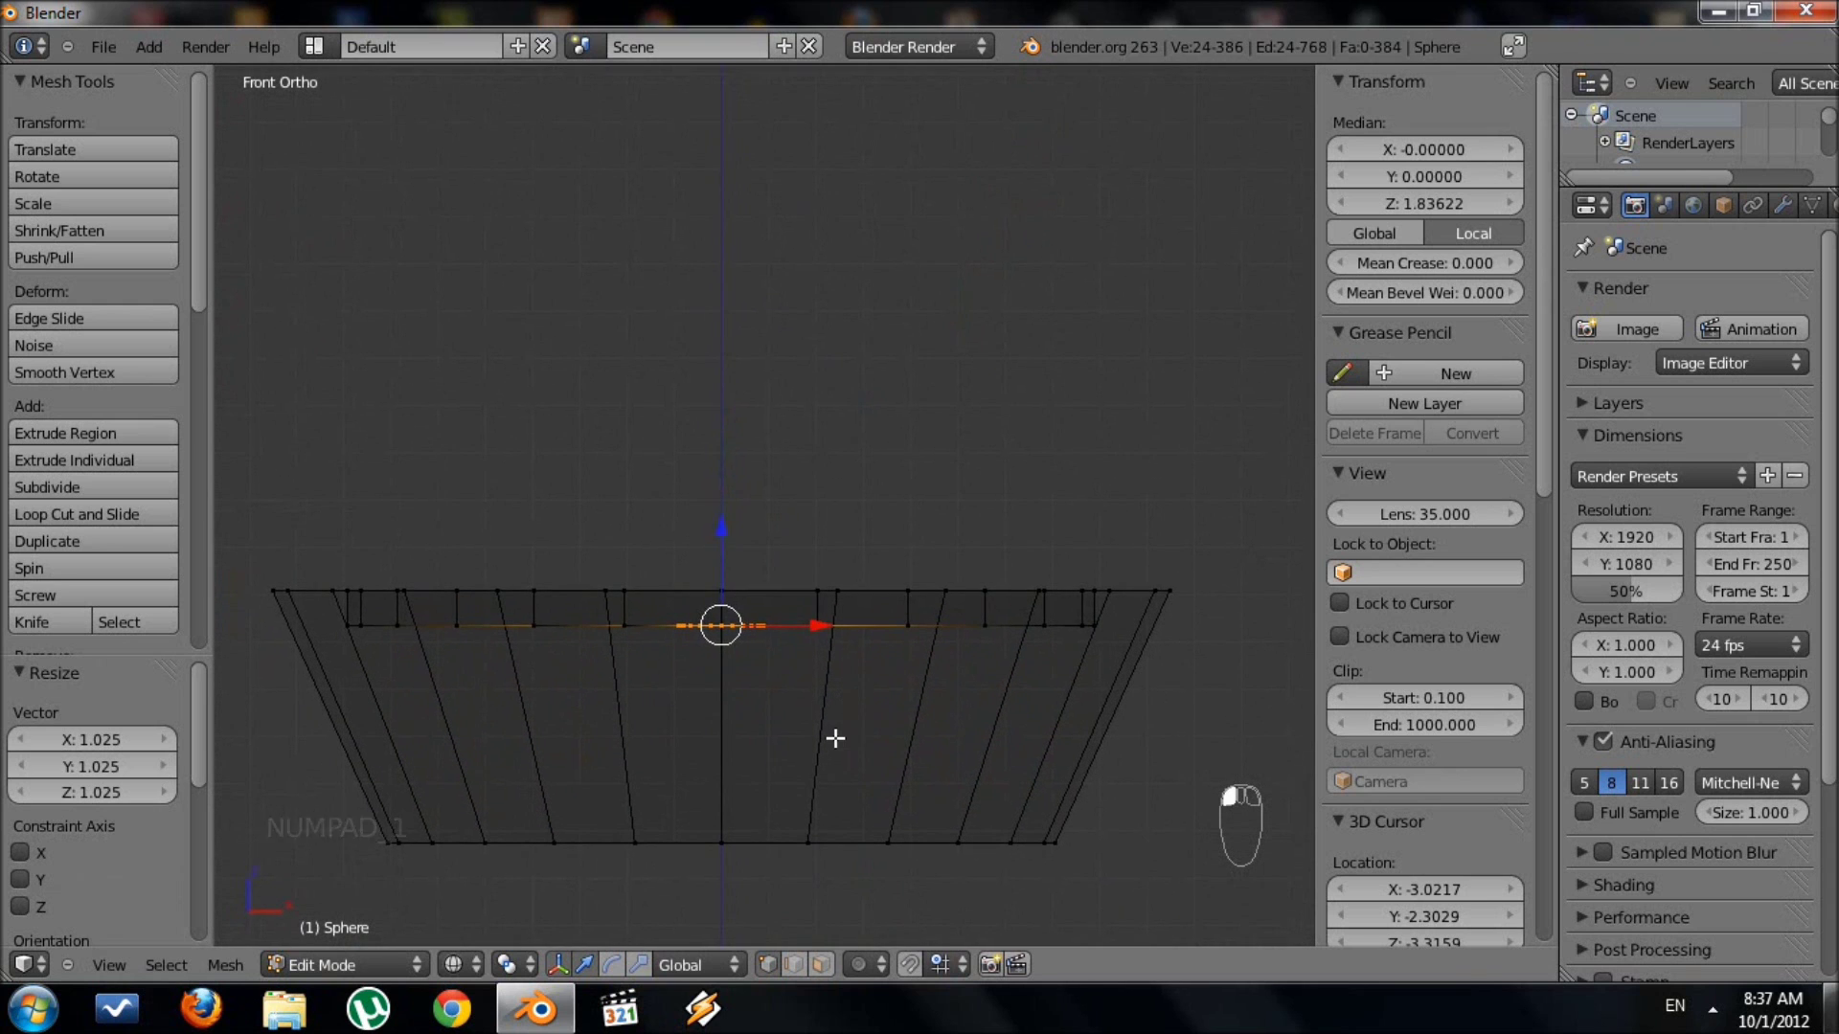
key(e)
key(z)
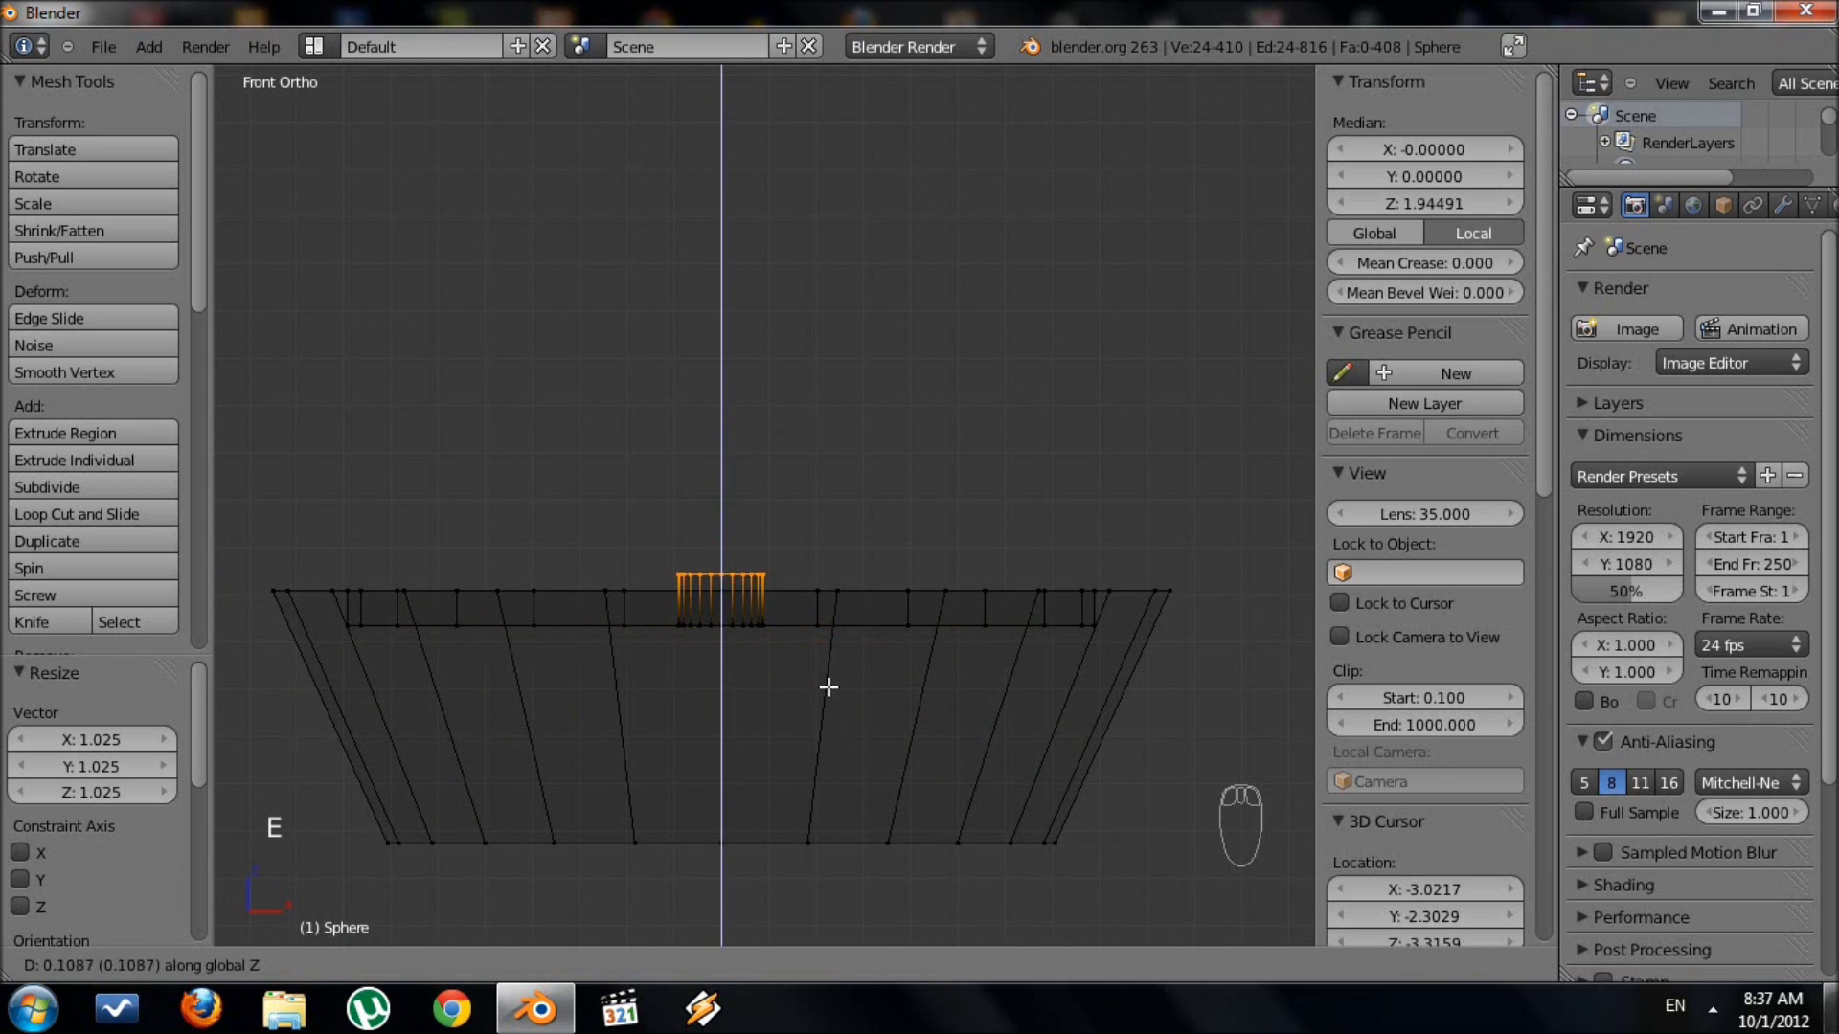
click(830, 588)
Tilt the fuse top about 17°, then add a second segment bent about 28.6°.
shift+middle_drag(836, 563, 808, 607)
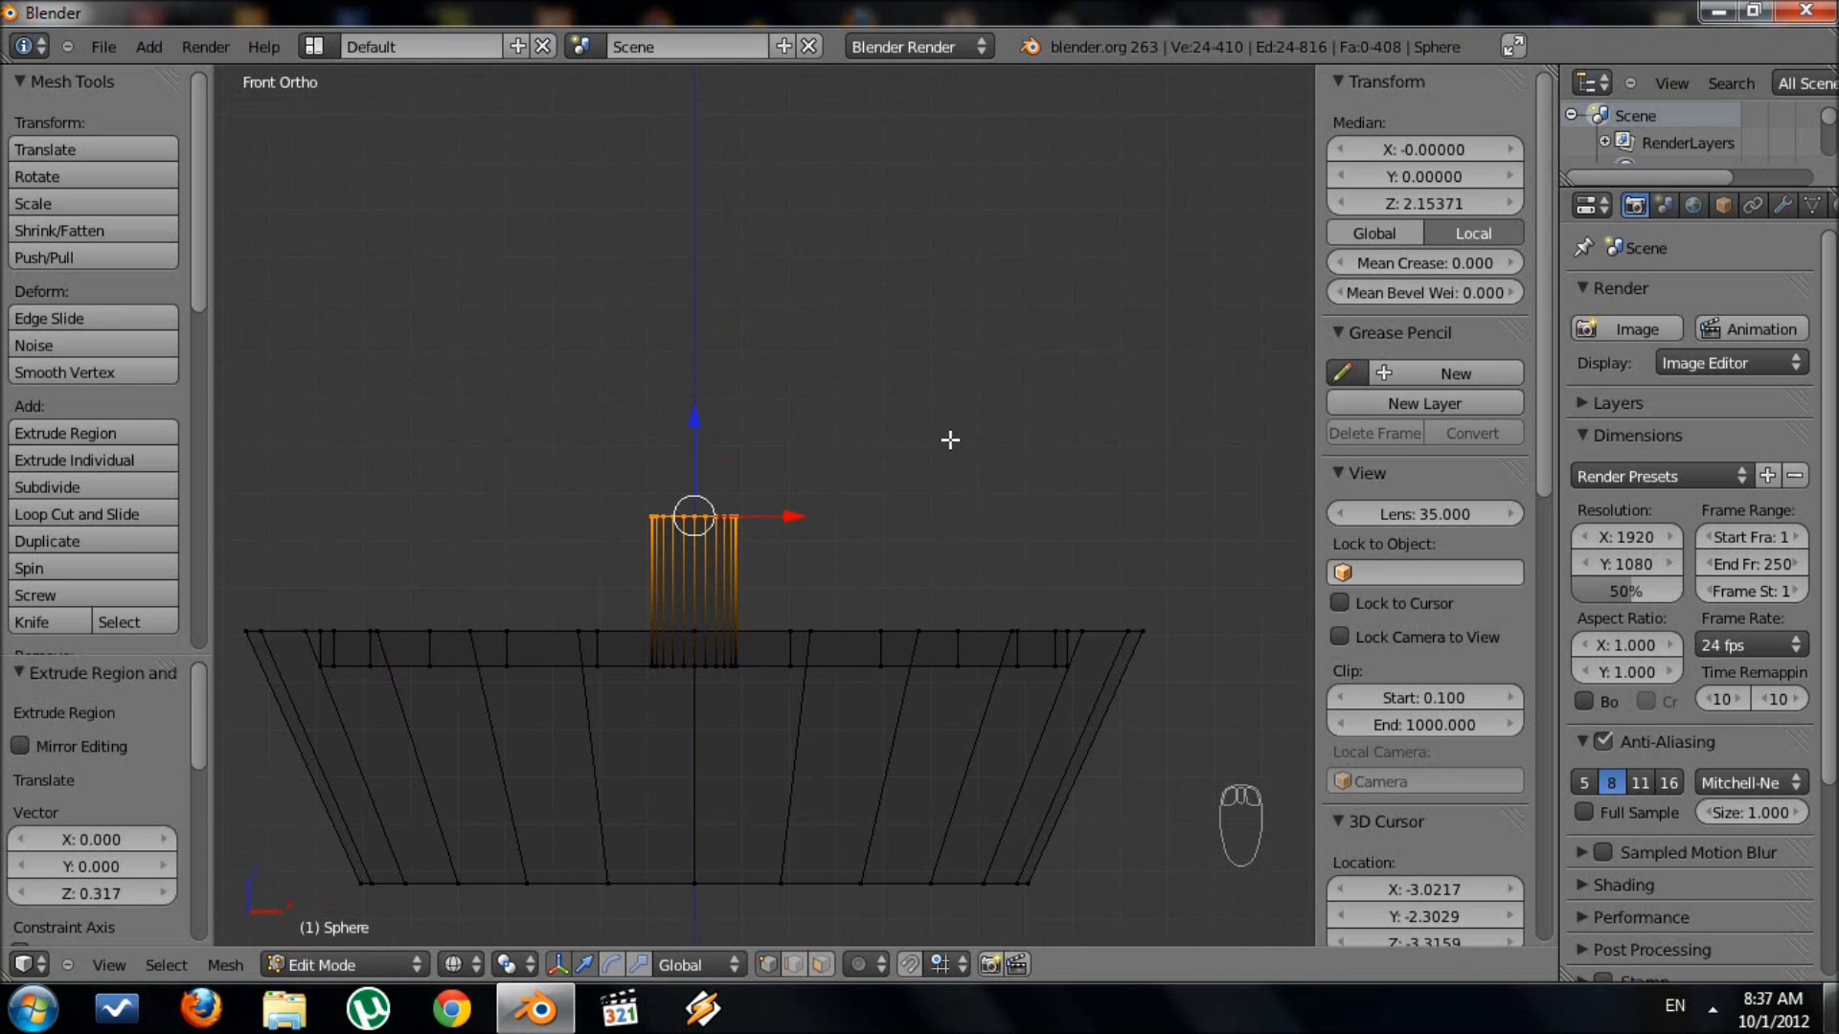
key(r)
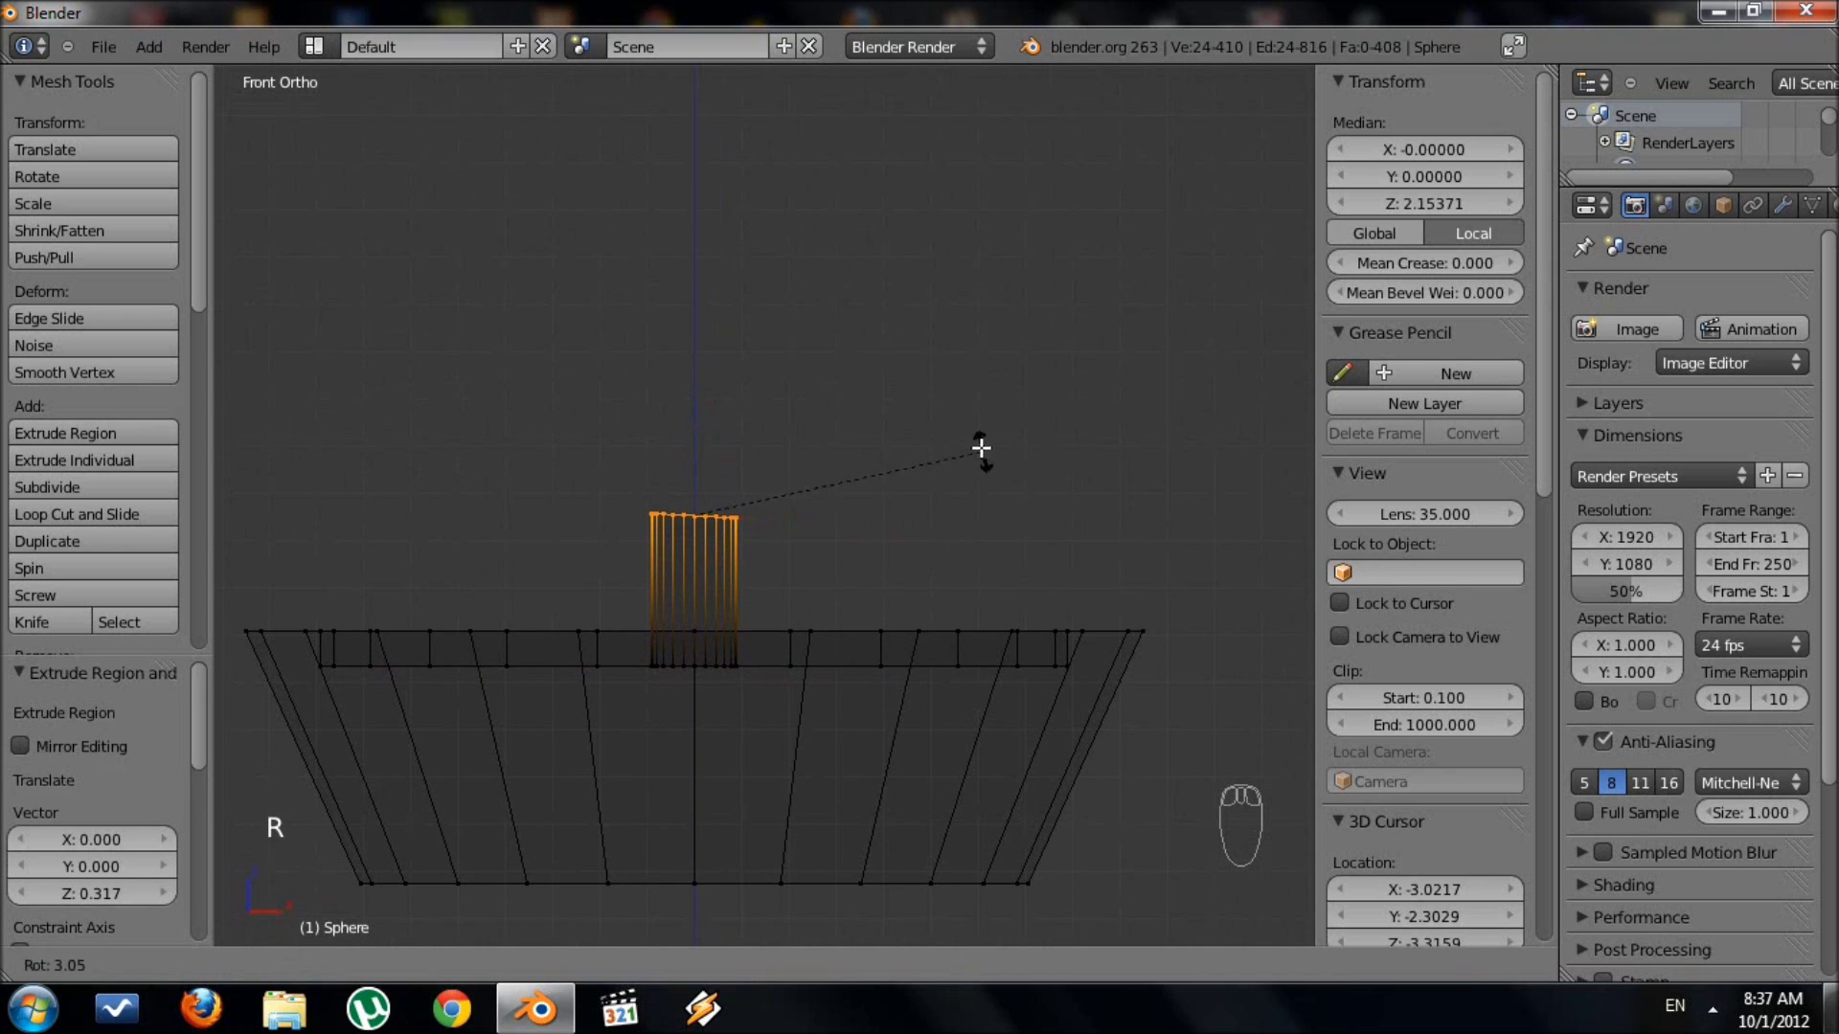
click(986, 519)
key(g)
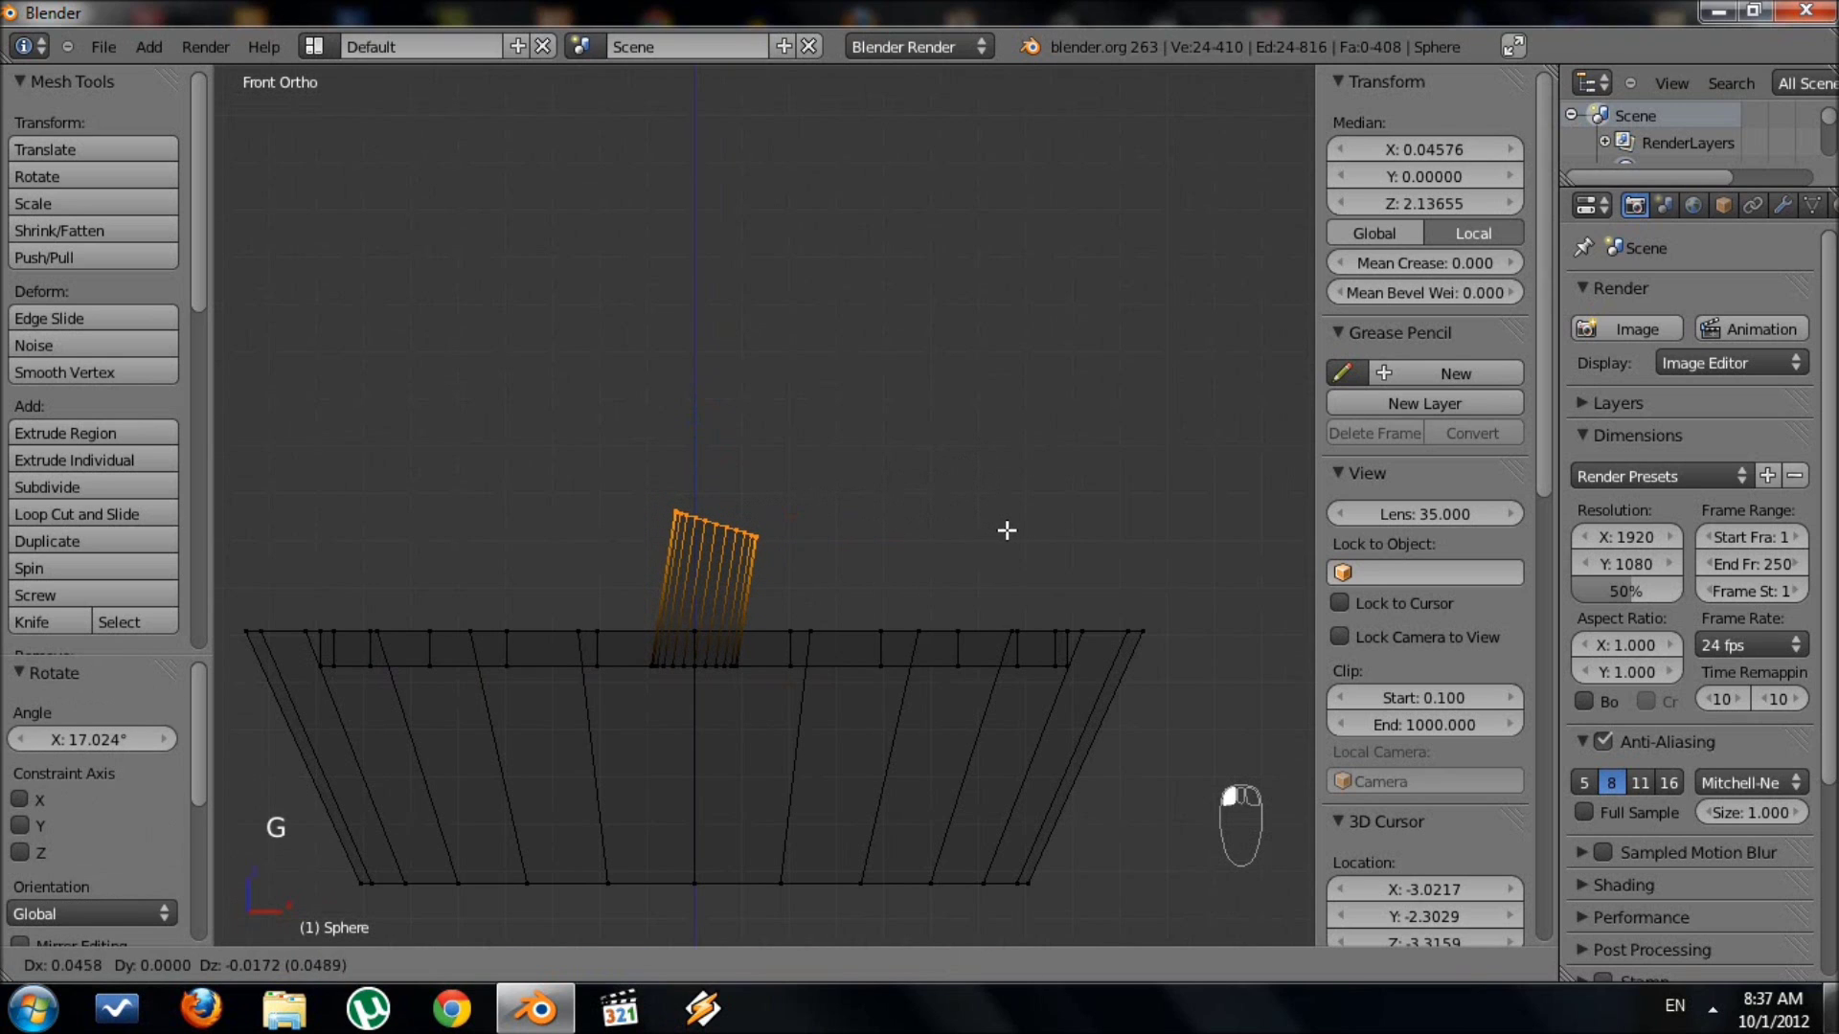
click(1009, 532)
key(e)
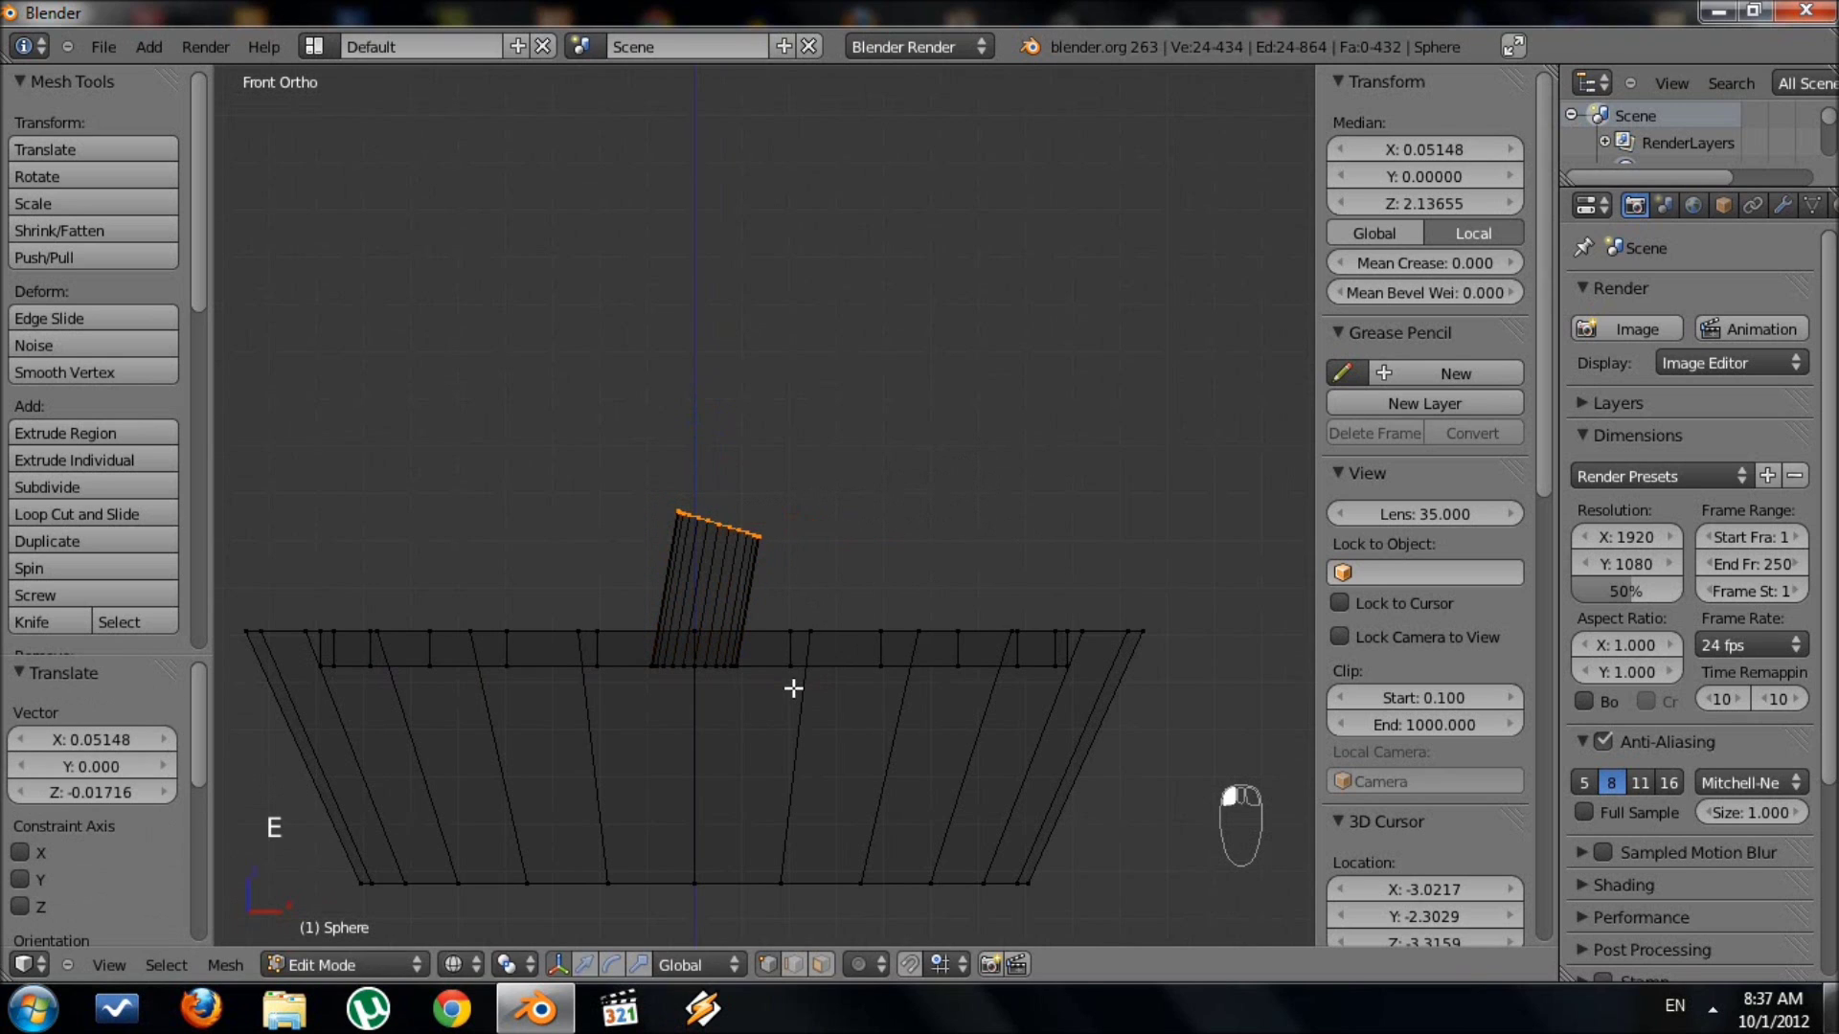
click(877, 546)
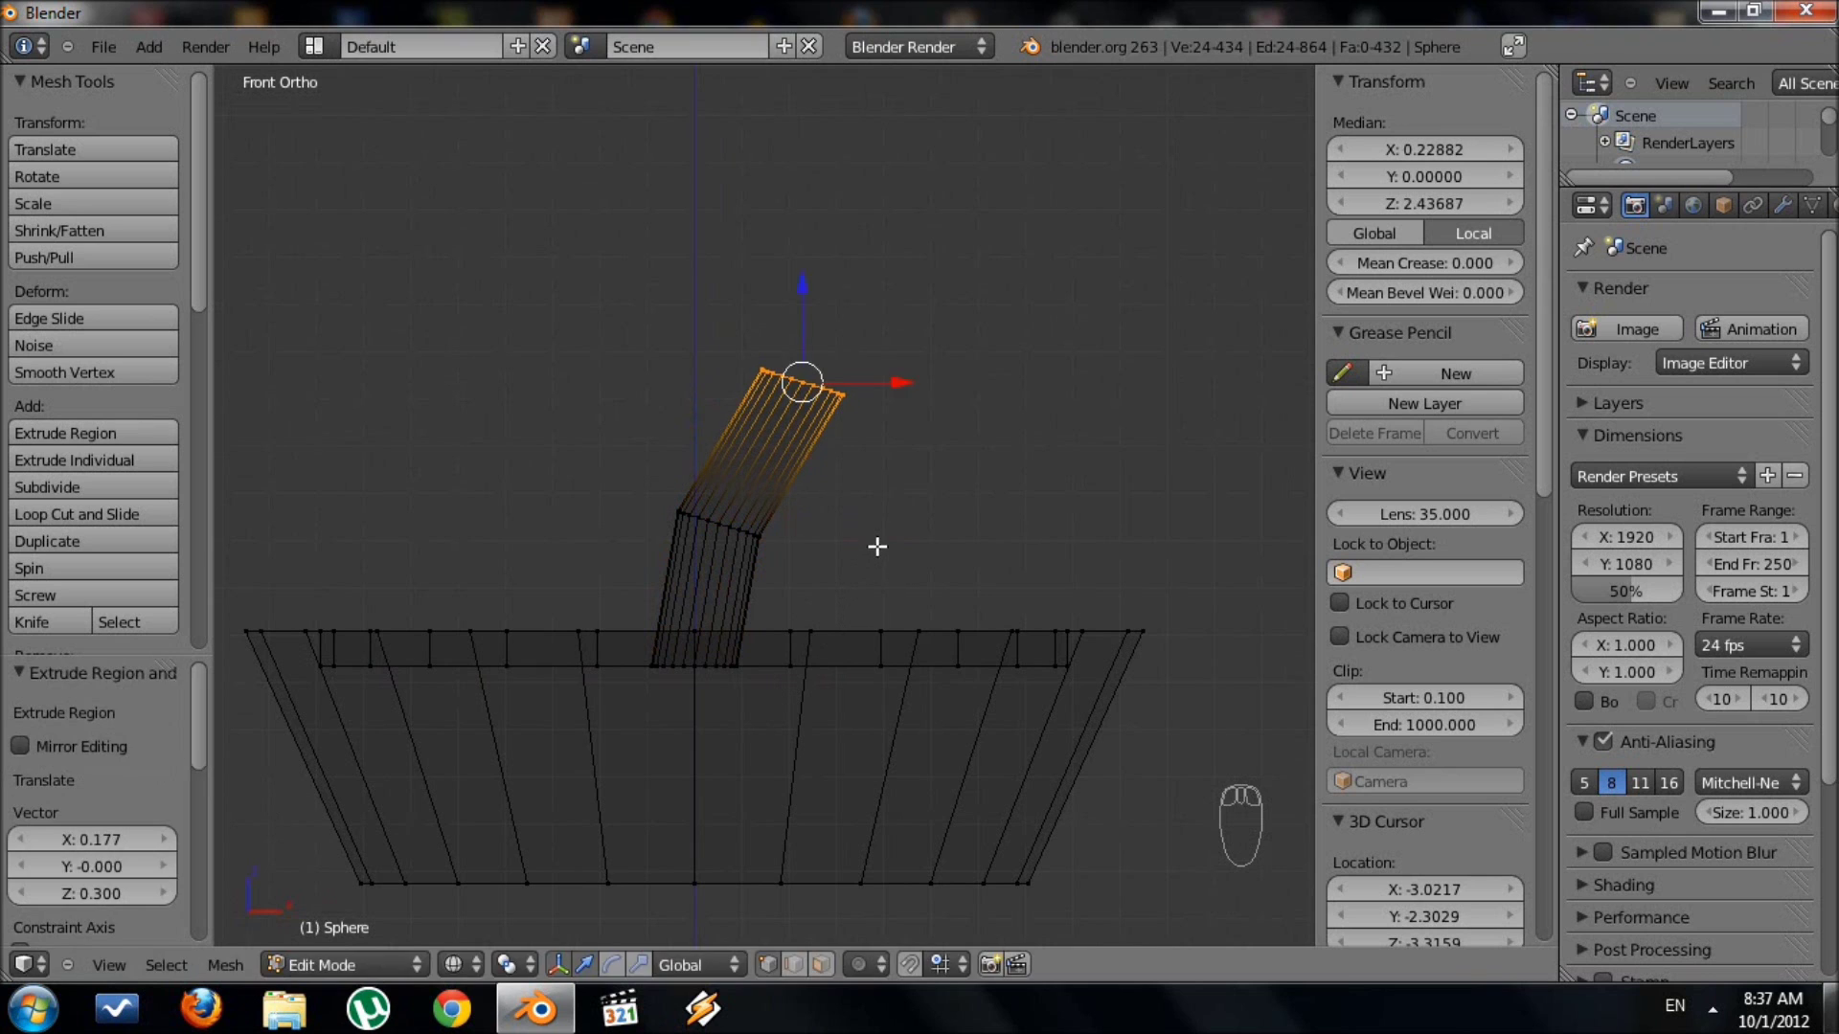
key(r)
click(1010, 543)
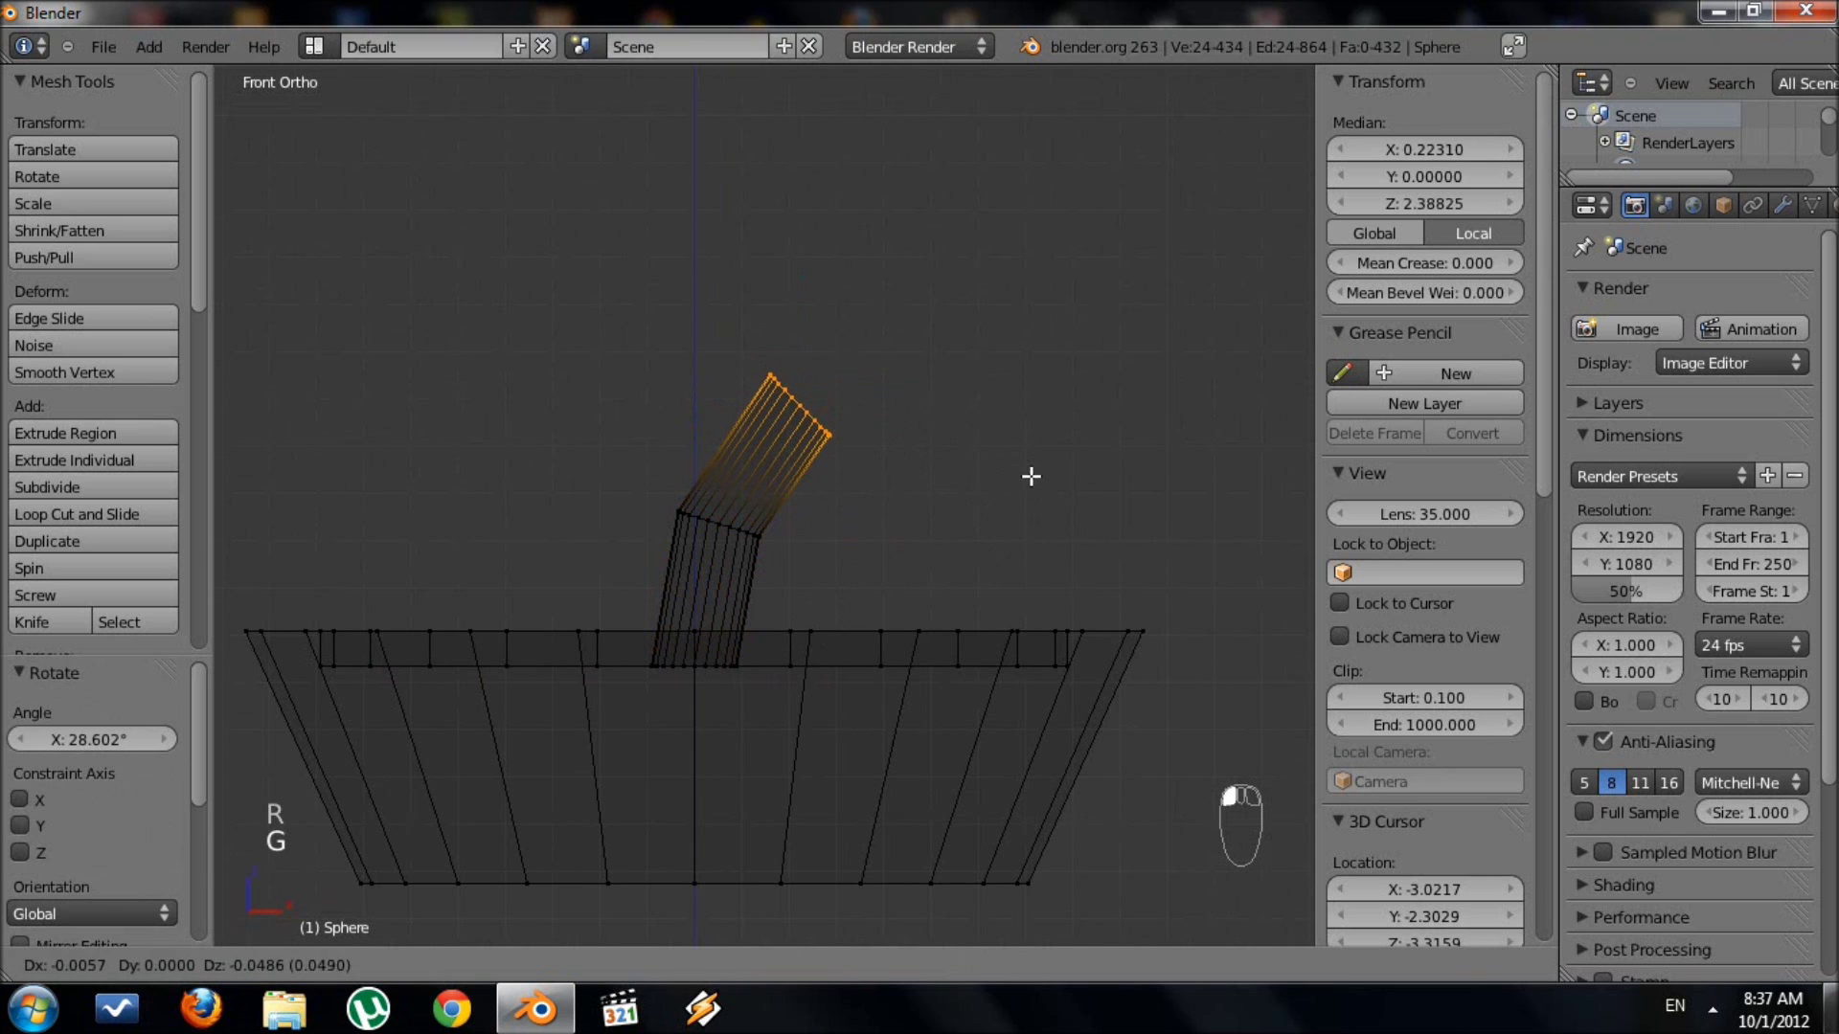
click(1029, 490)
Add a third fuse segment, rotating and repositioning its tip to bend further.
shift+middle_drag(945, 644, 821, 702)
key(e)
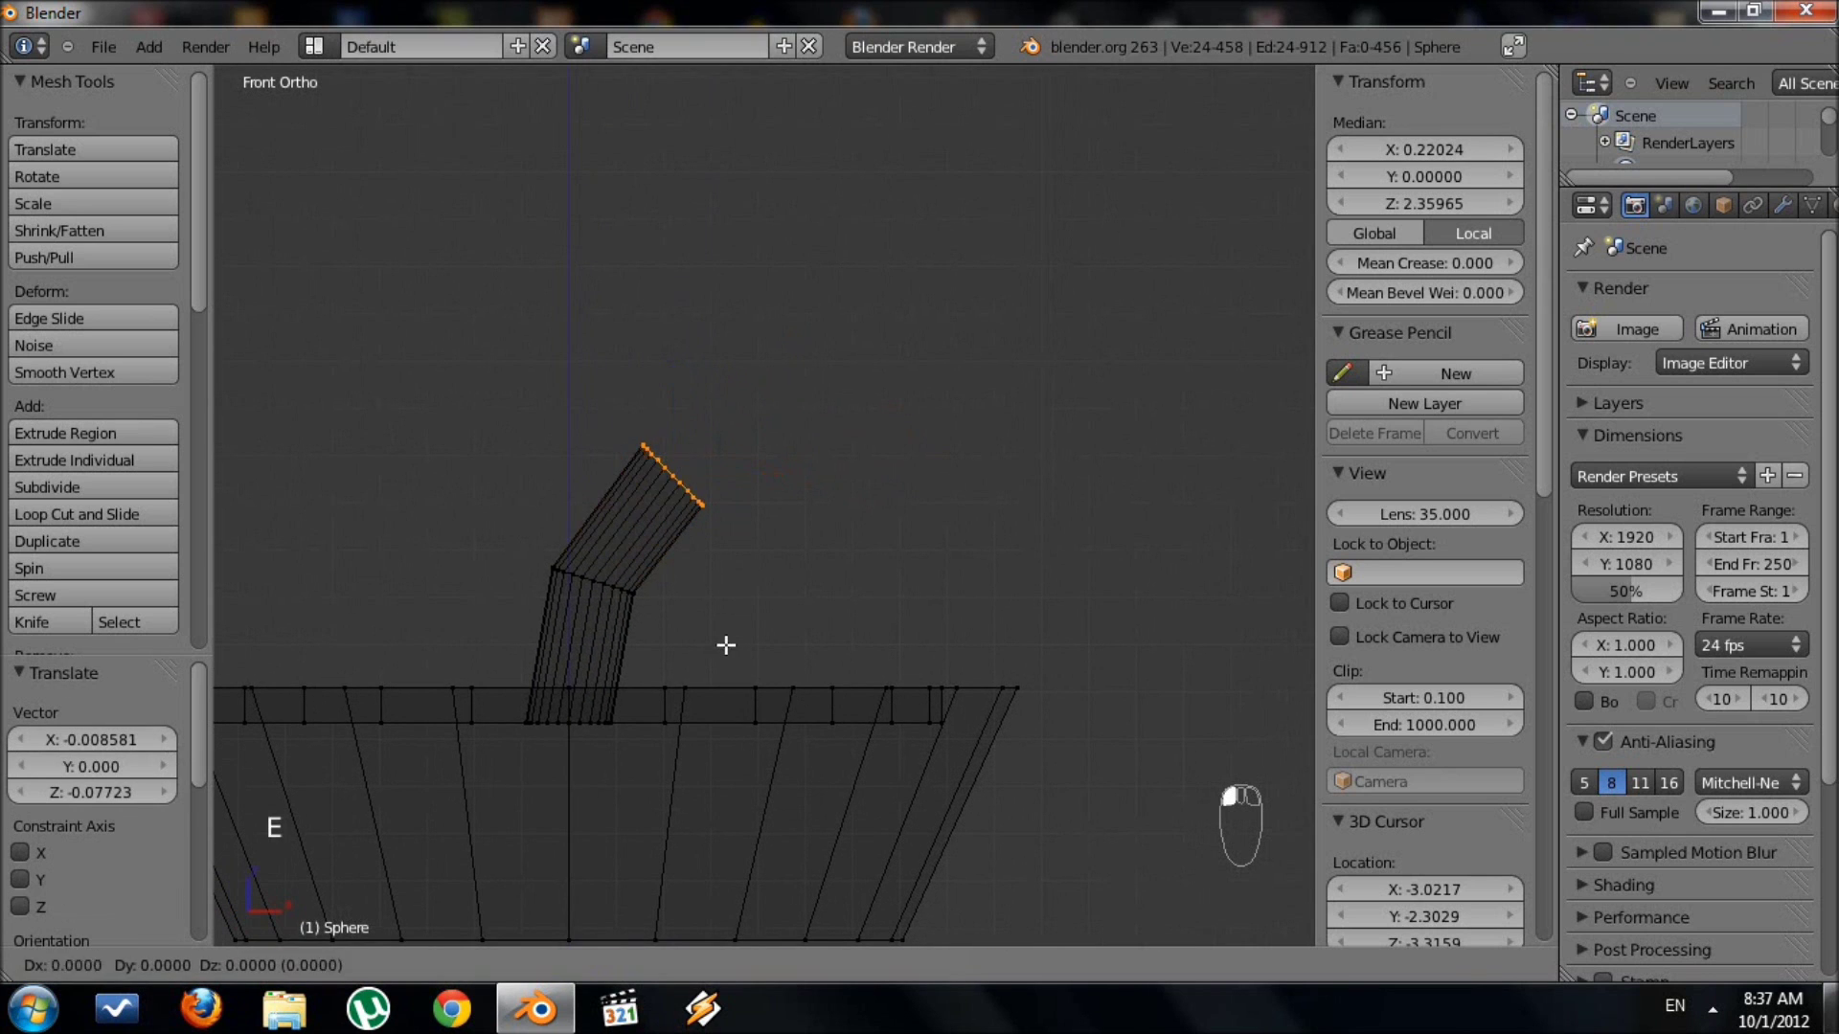
click(861, 575)
key(r)
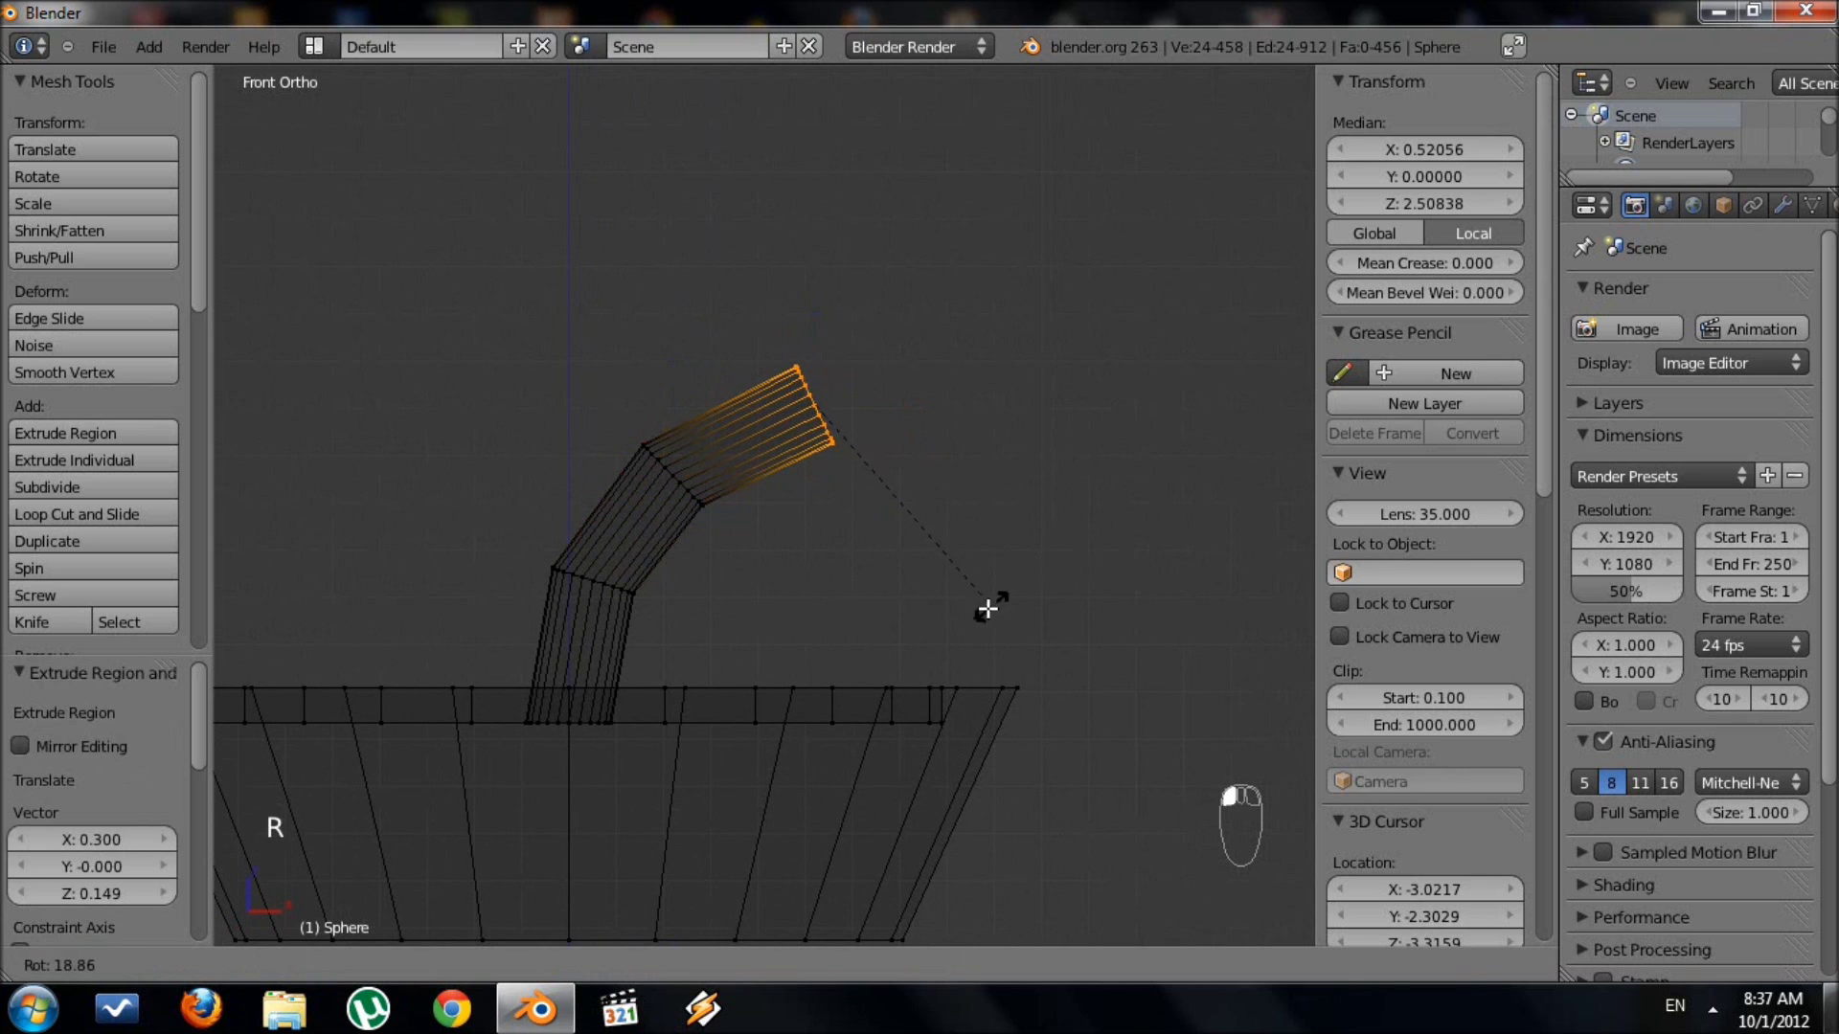
click(956, 617)
key(g)
click(951, 623)
Orbit around the bent fuse in perspective with solid shading to inspect it.
scroll(919, 633, down, 5)
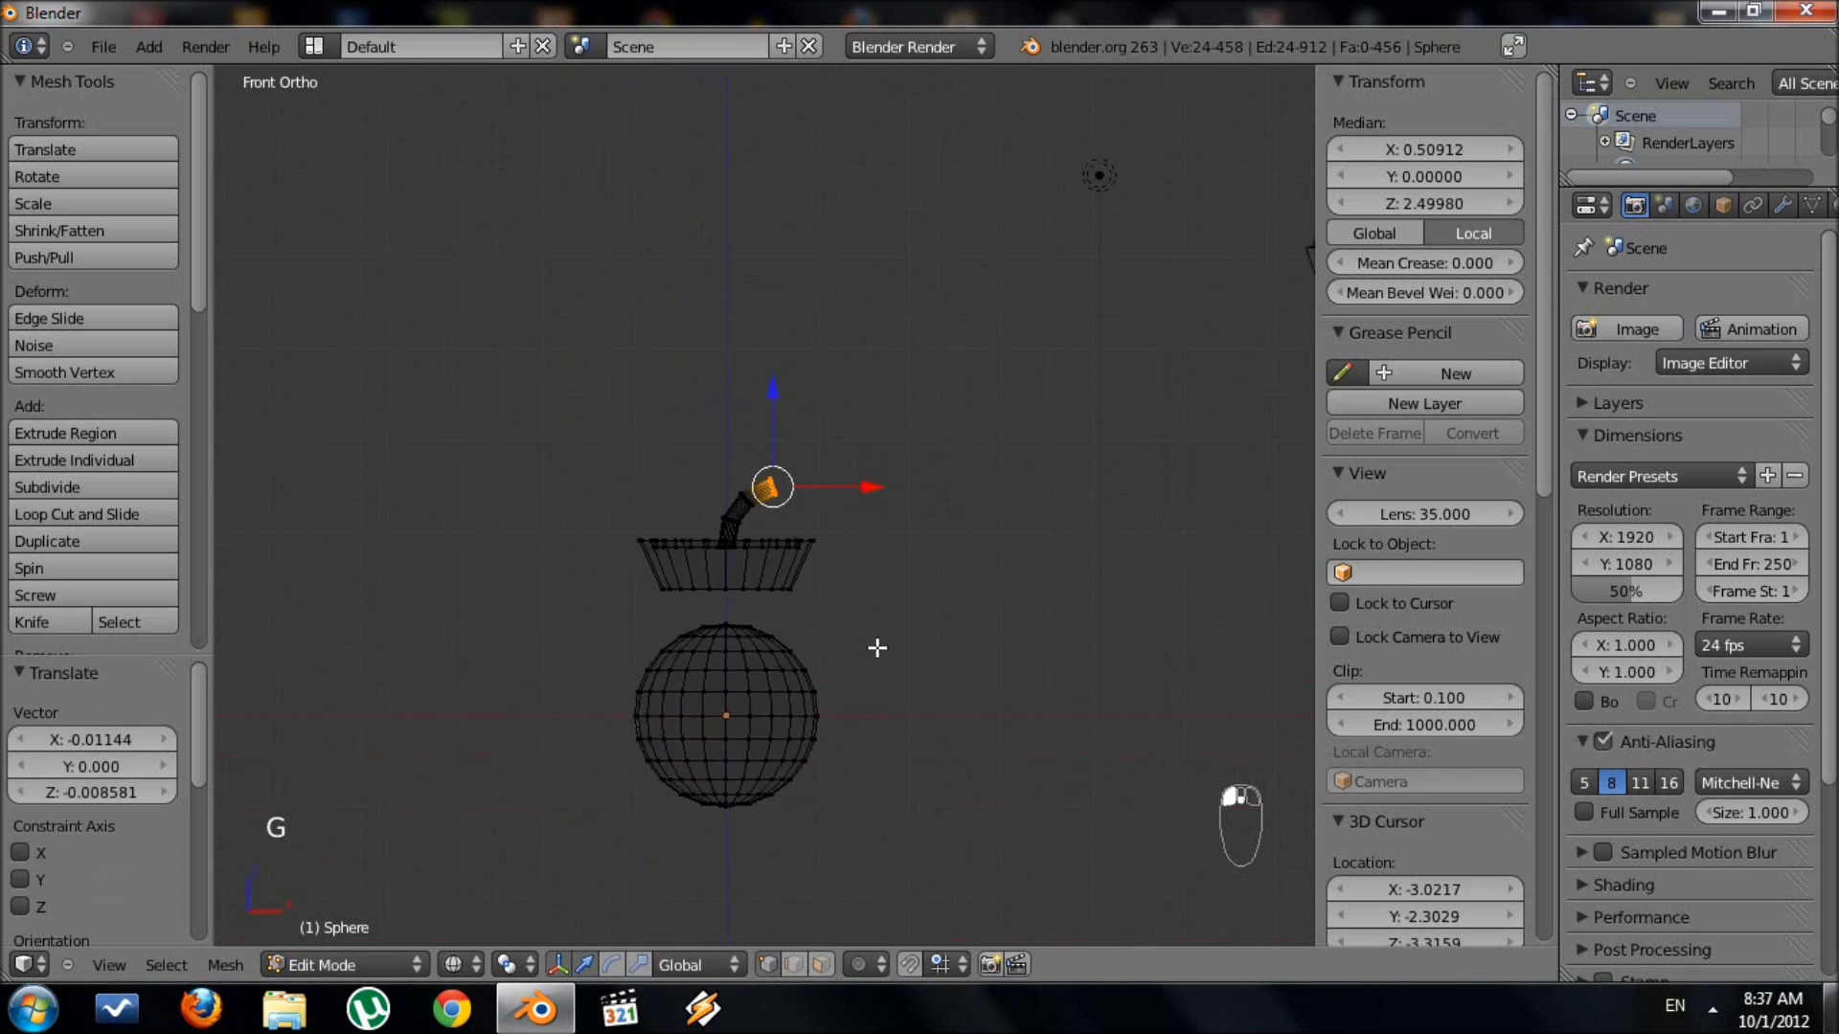
scroll(801, 624, up, 2)
scroll(804, 585, up, 4)
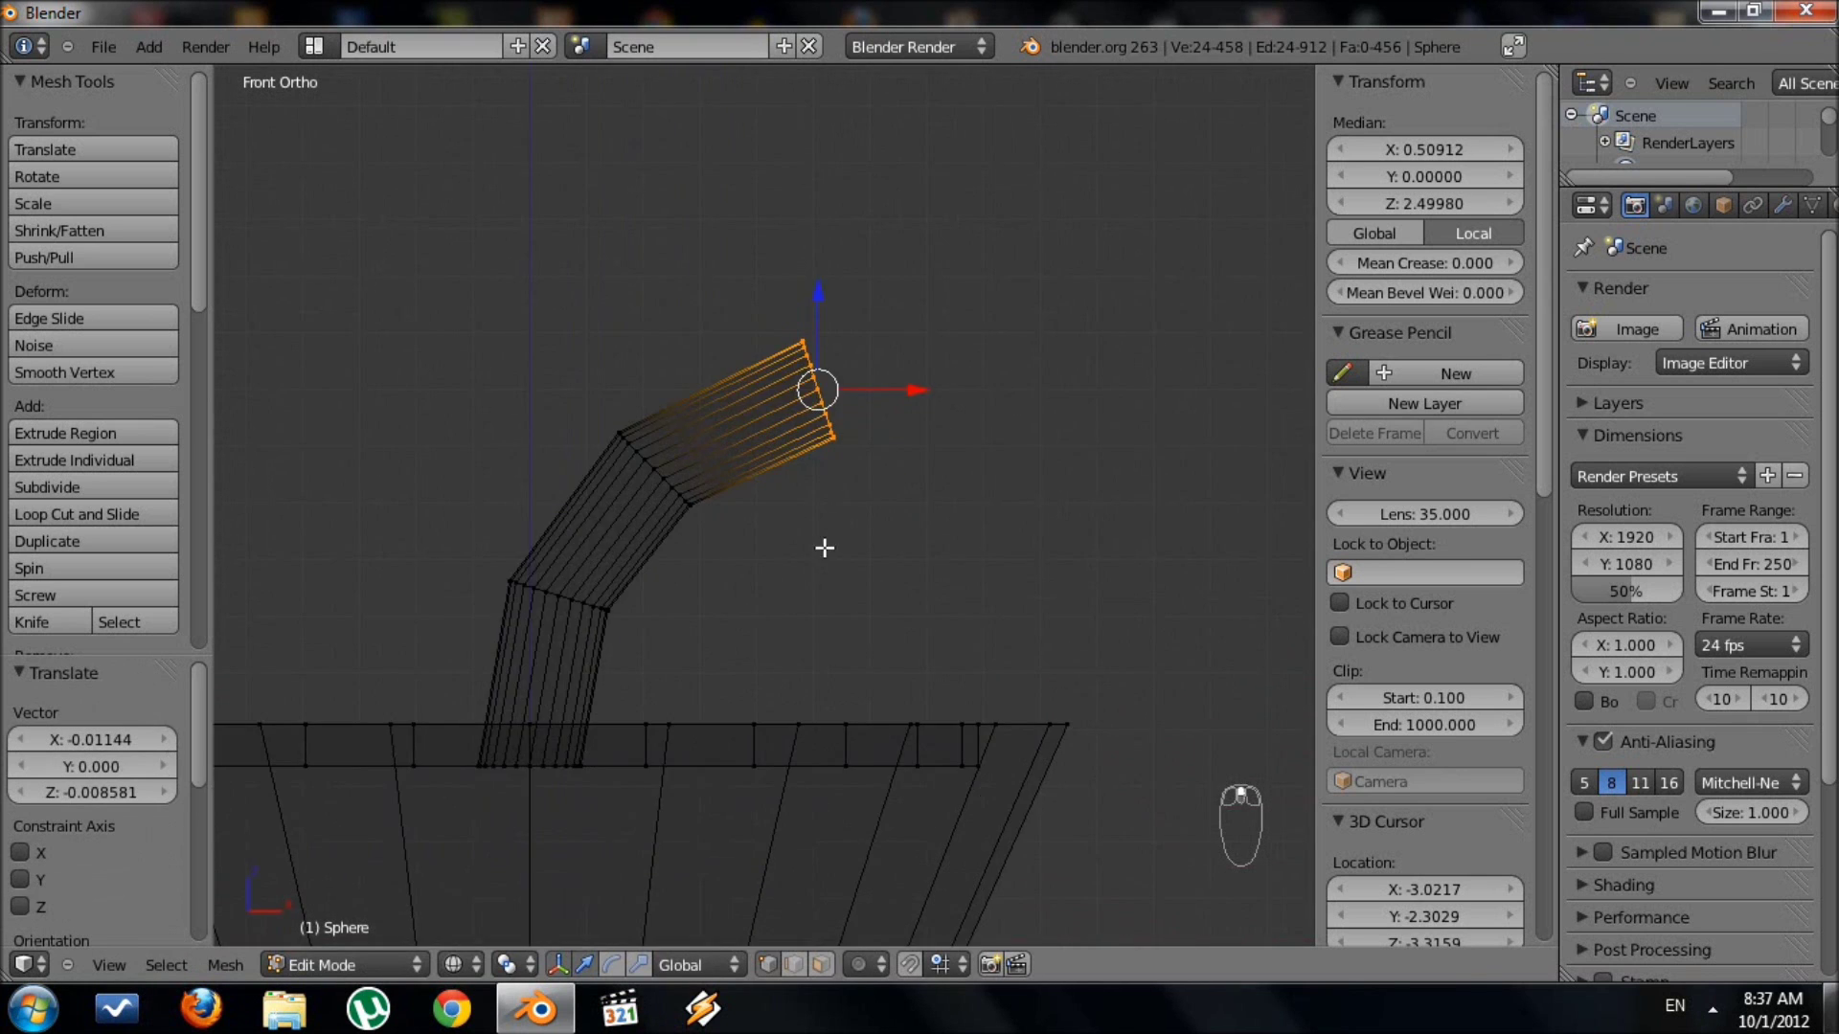
key(KP_5)
scroll(814, 604, up, 2)
key(z)
mouse_move(808, 644)
middle_down()
mouse_move(727, 670)
mouse_move(700, 617)
middle_up()
middle_drag(718, 533, 798, 568)
Fill the fuse's open tip with a face, then deselect everything.
key(f)
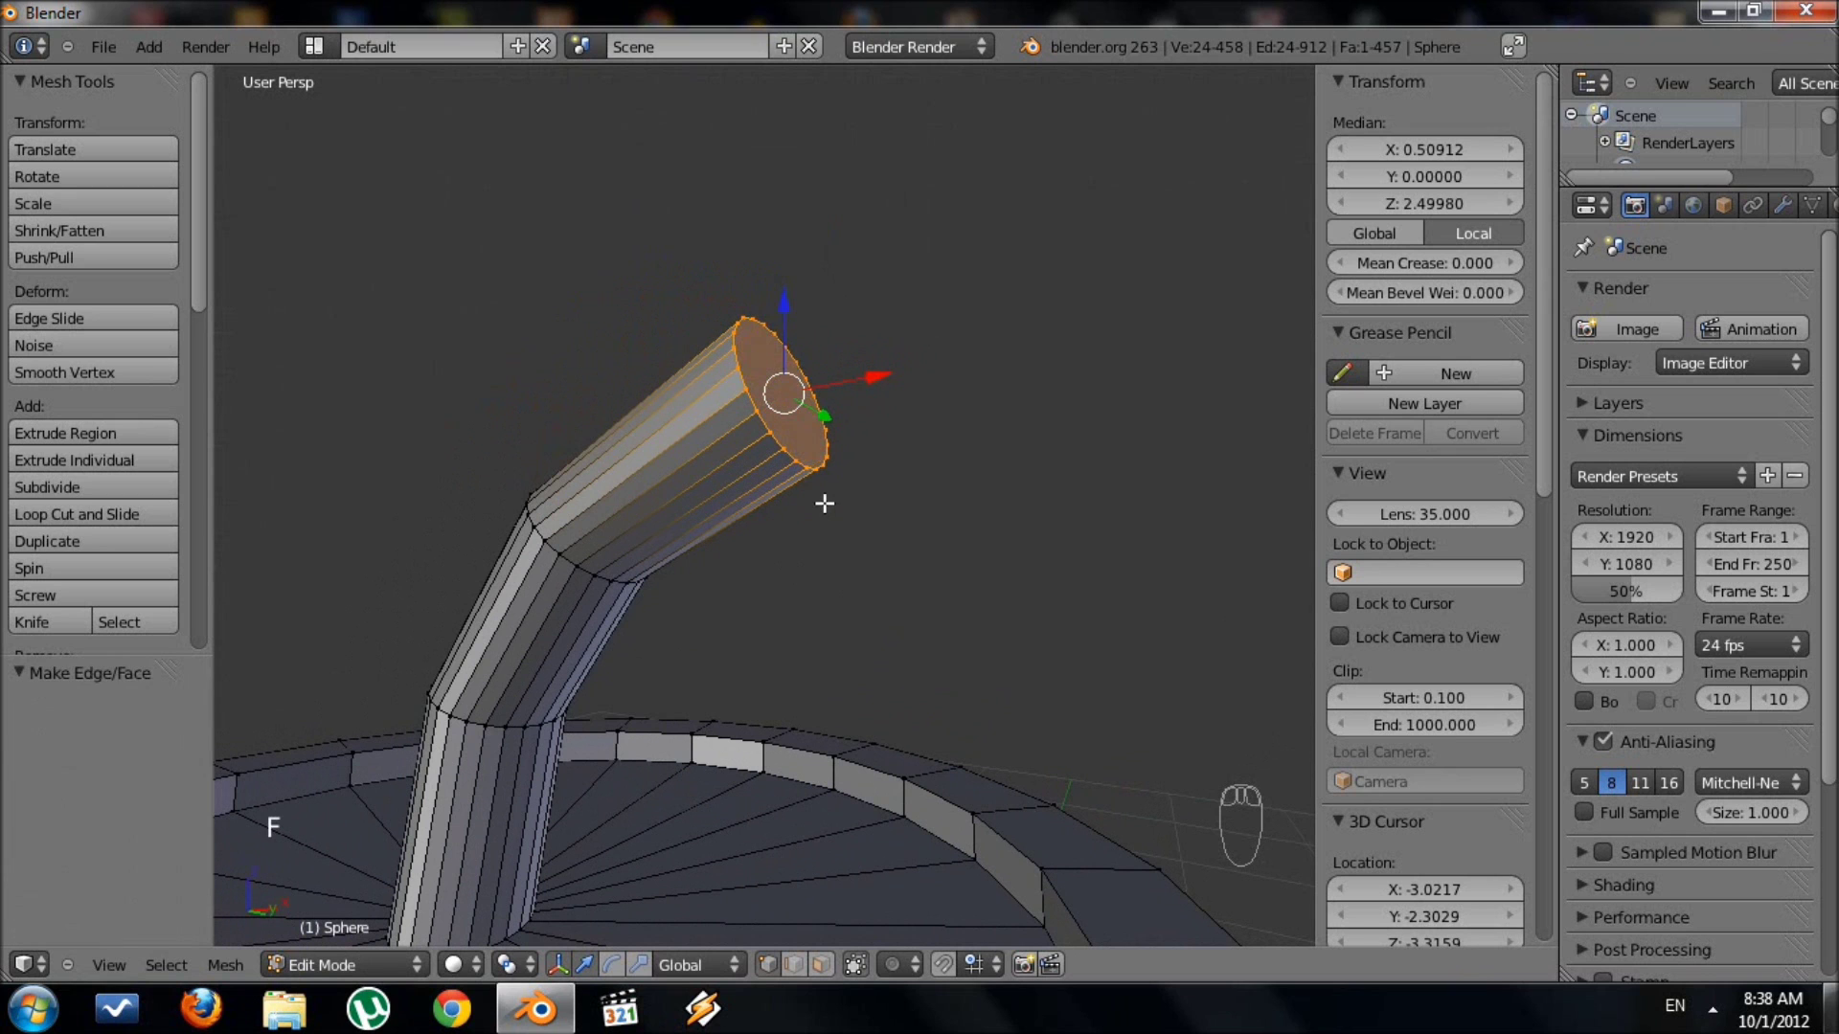
key(a)
middle_drag(830, 546, 891, 521)
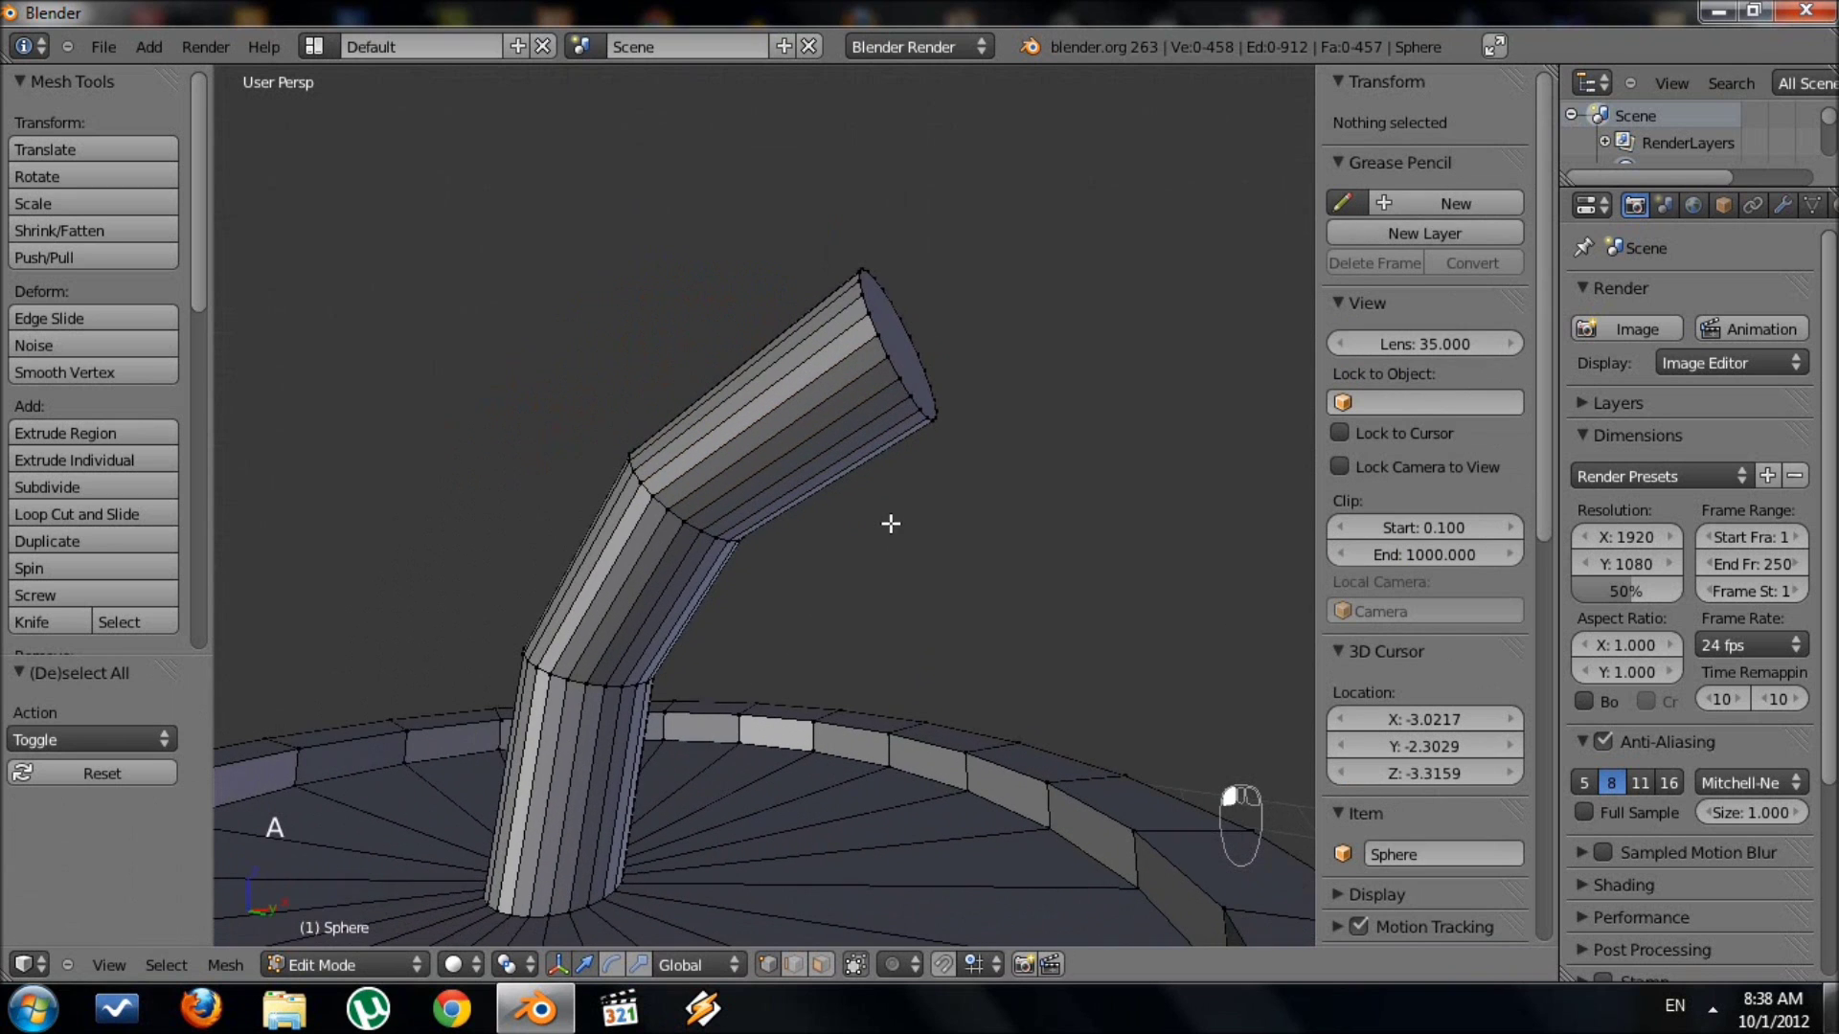
In front orthographic wireframe view, select the connected cap and fuse with L.
key(KP_1)
key(KP_5)
scroll(849, 577, down, 6)
key(z)
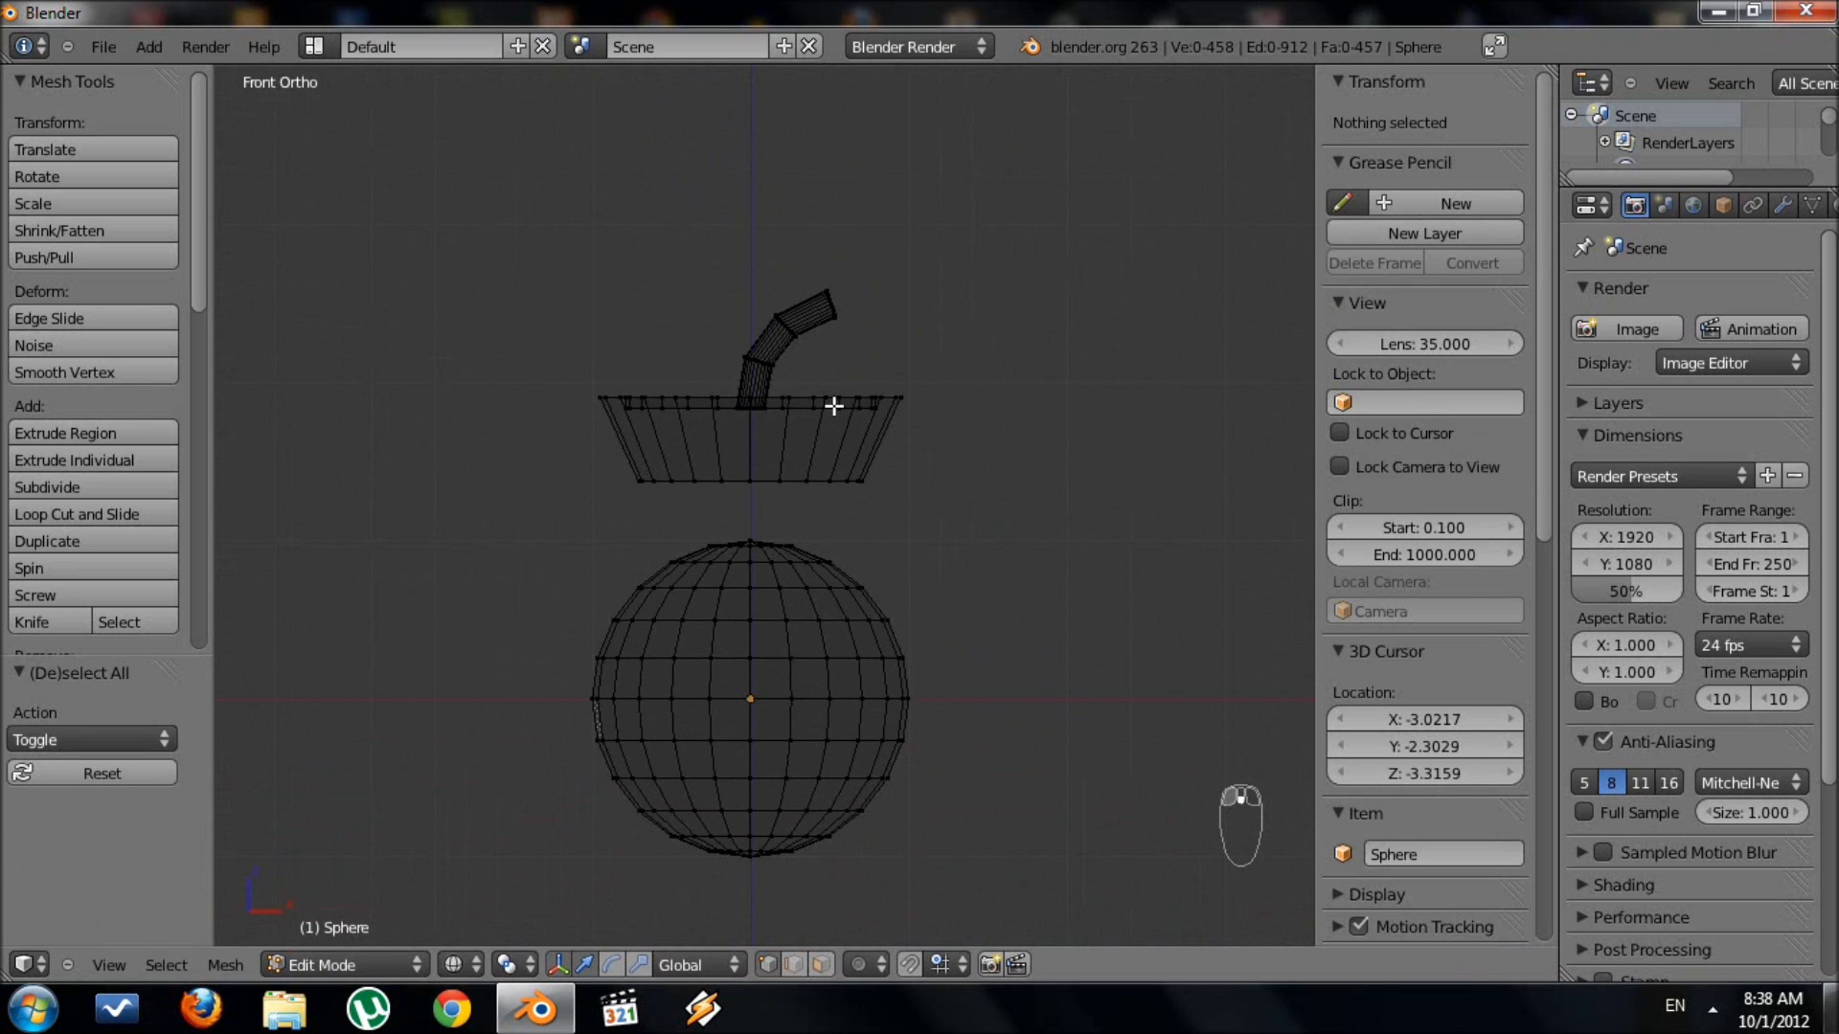
key(l)
scroll(765, 429, up, 2)
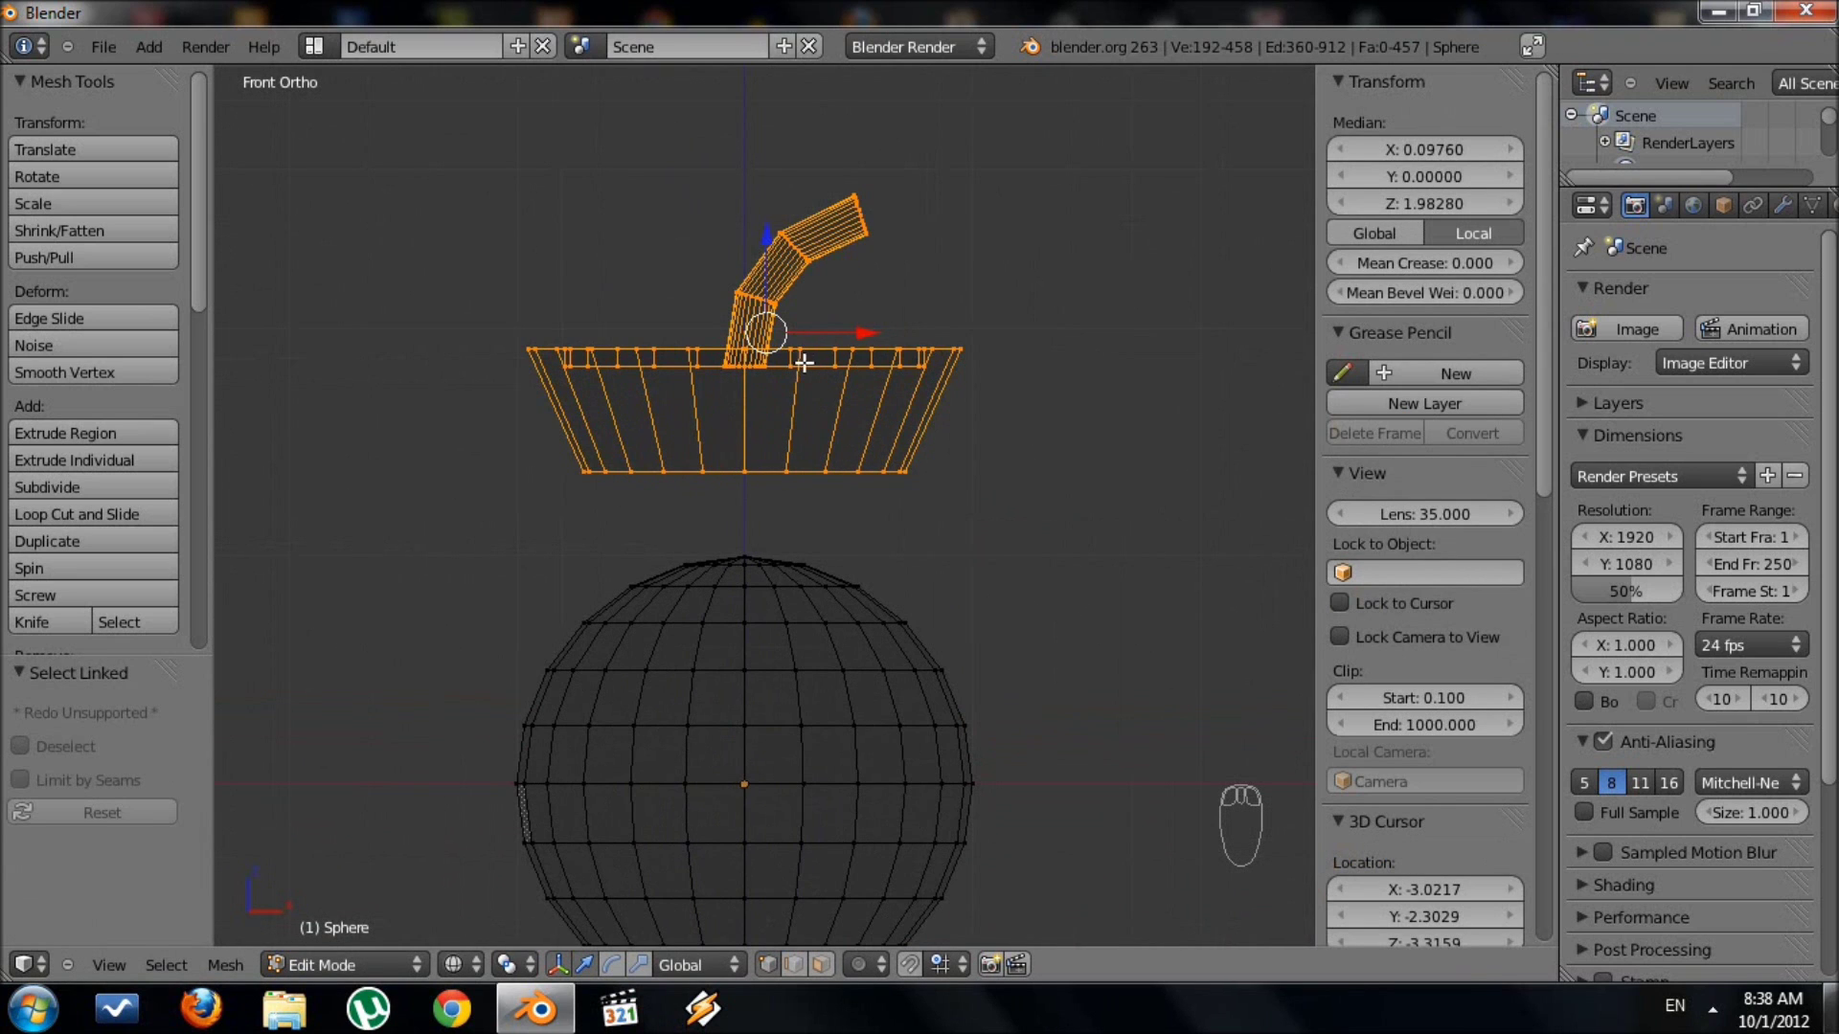
Brush-select the left part of the cap's ring.
key(a)
key(b)
key(b)
scroll(566, 390, down, 8)
mouse_move(566, 390)
mouse_down()
mouse_move(743, 374)
mouse_move(894, 296)
mouse_up()
right_click(578, 271)
mouse_move(917, 414)
shift+middle_down()
mouse_move(893, 454)
mouse_move(957, 376)
shift+middle_up()
Move the cap and fuse down along Z toward the sphere.
key(g)
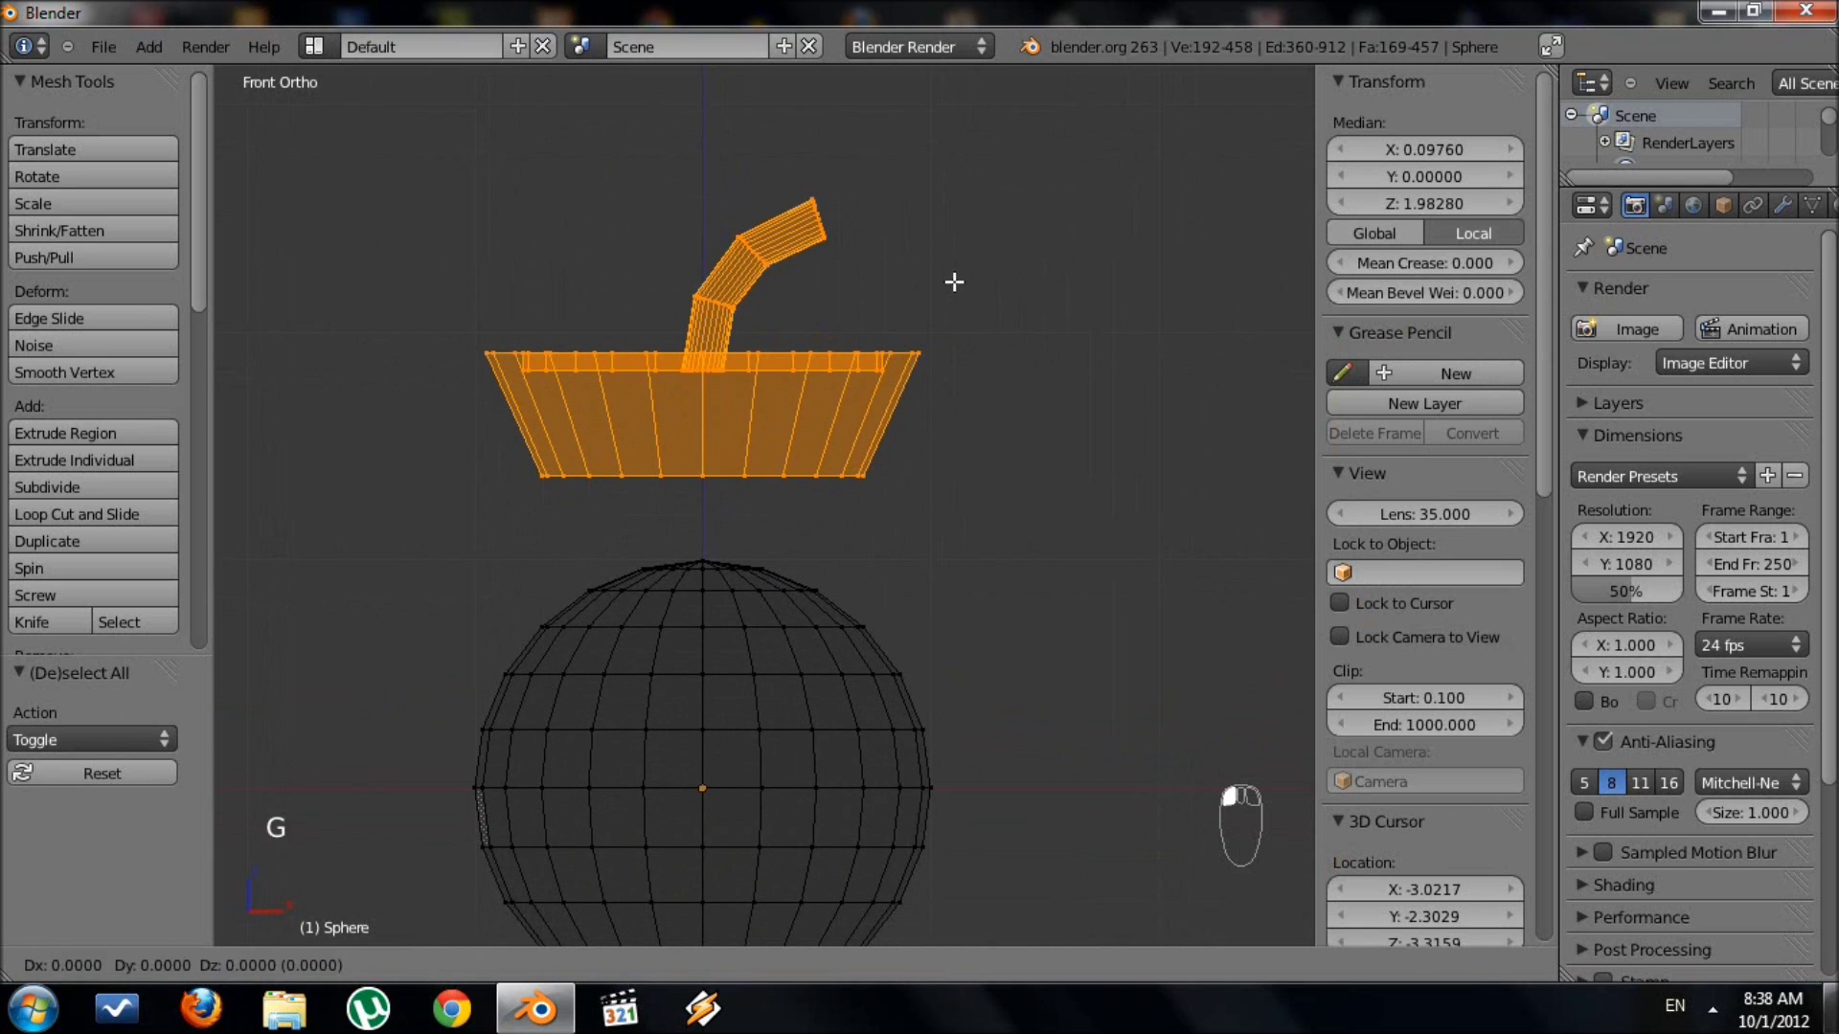
key(z)
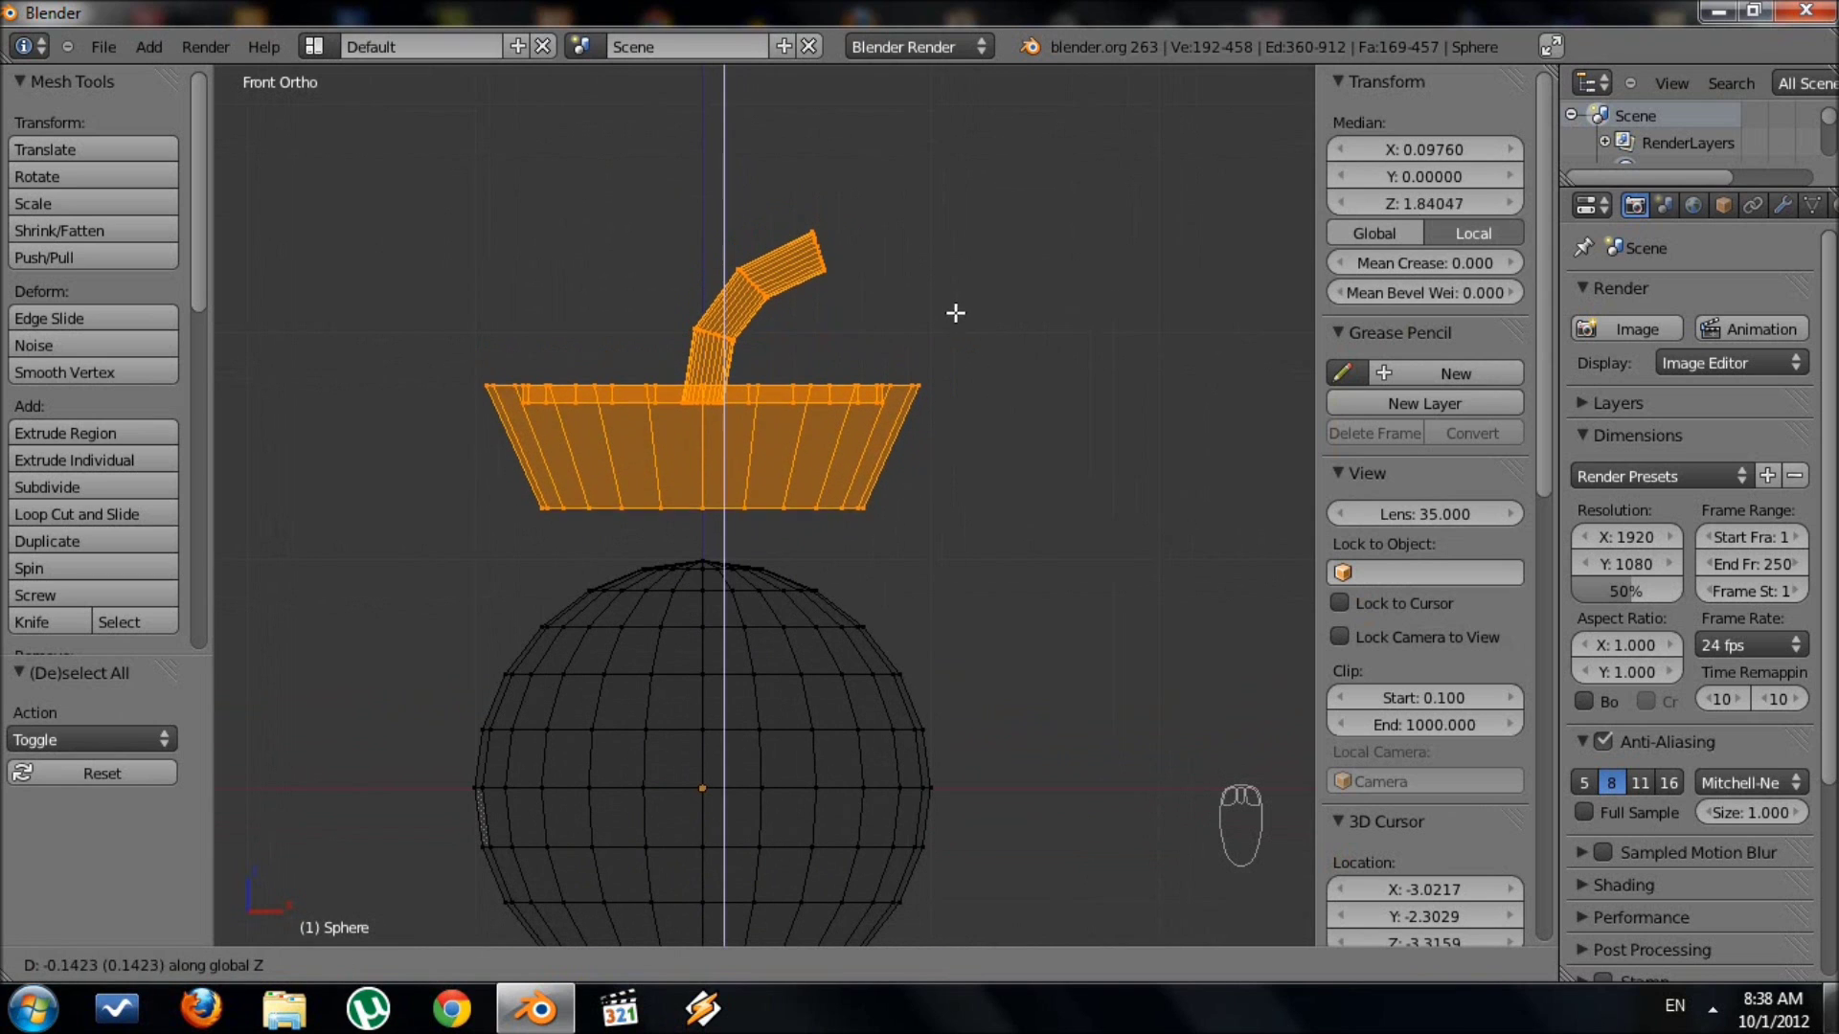
click(987, 440)
mouse_move(982, 581)
shift+middle_down()
mouse_move(969, 410)
mouse_move(1014, 399)
mouse_move(1021, 487)
shift+middle_up()
key(z)
key(z)
scroll(1067, 369, up, 3)
Scale the cap and fuse down to 0.731.
key(s)
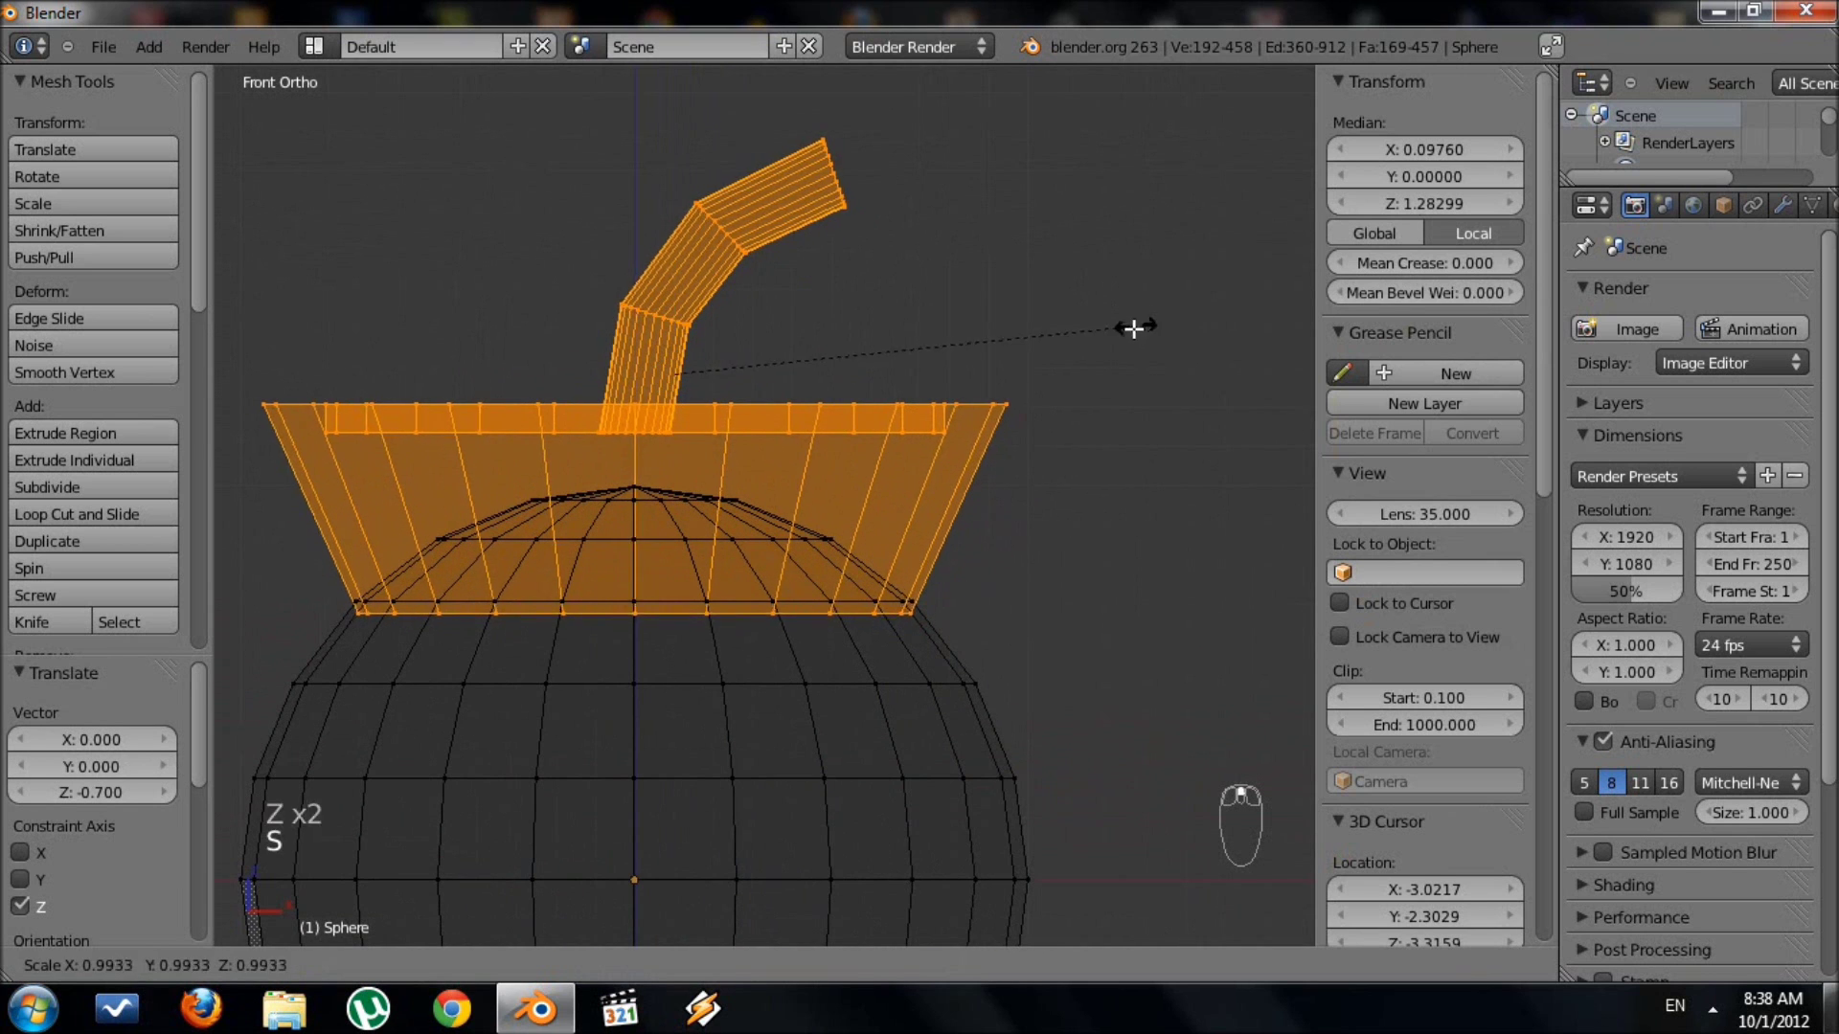
click(1015, 379)
scroll(1006, 383, down, 5)
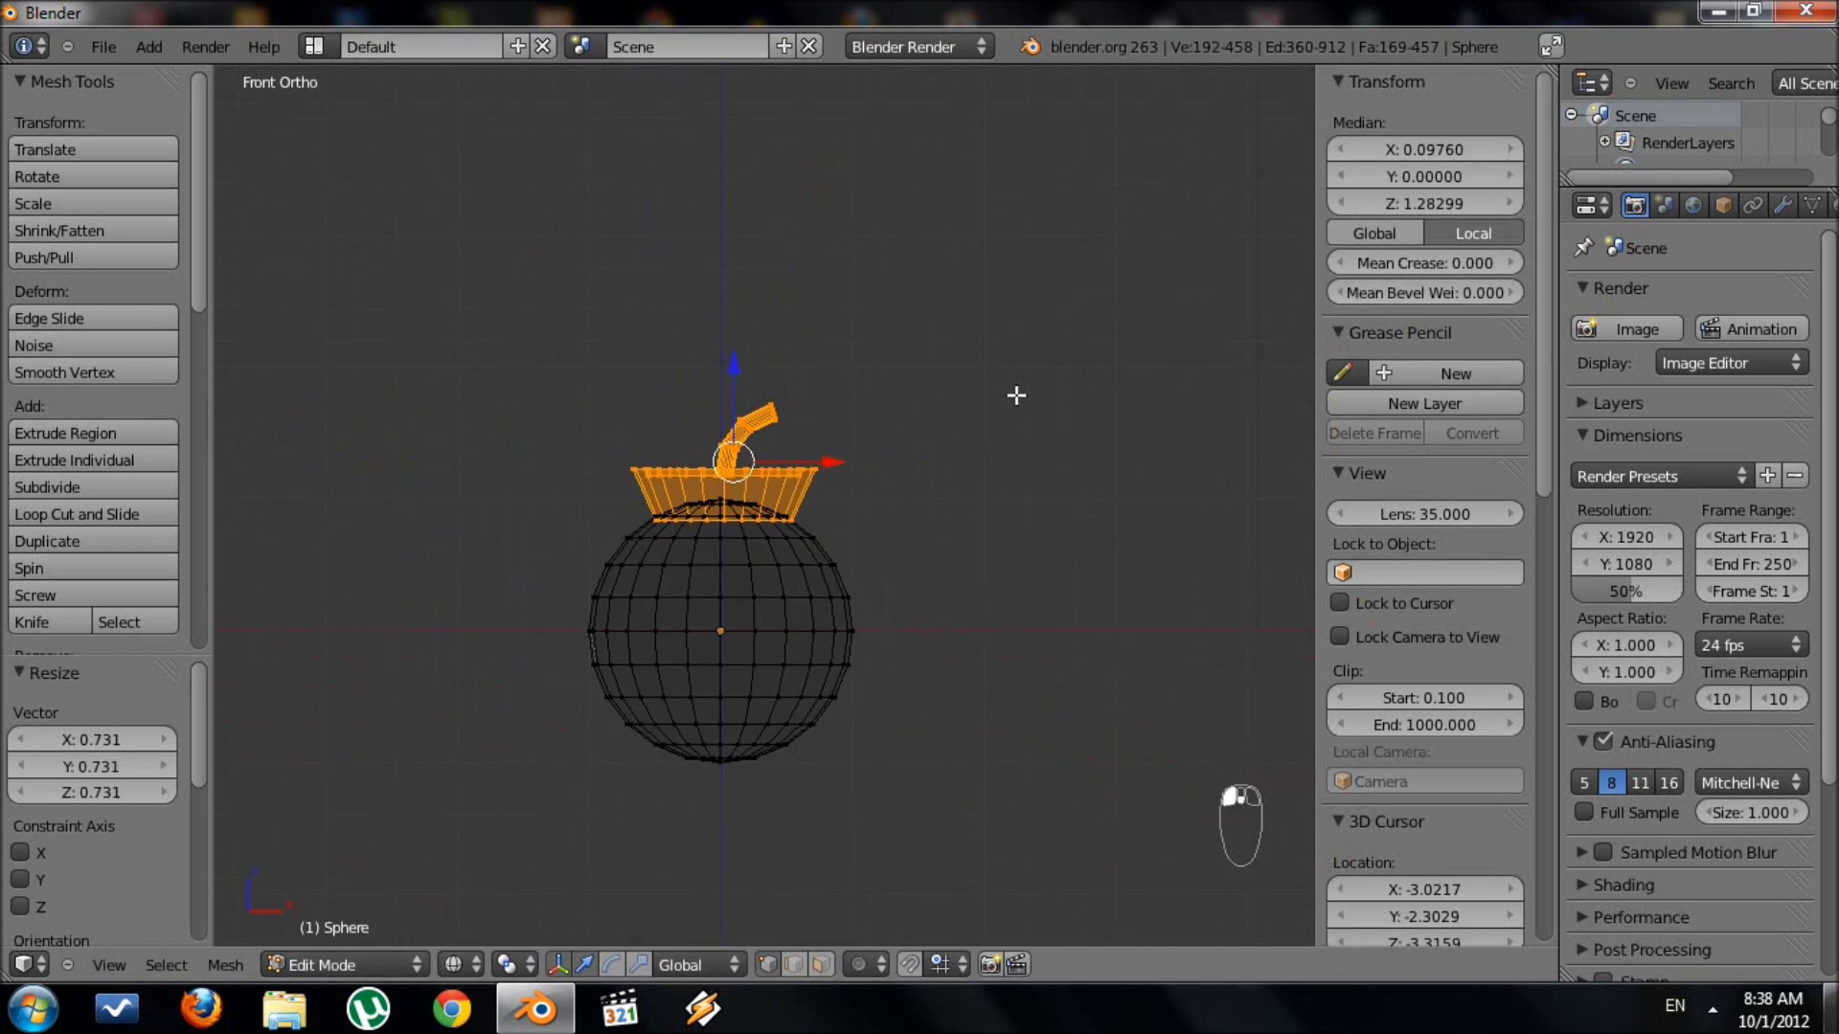
scroll(993, 387, up, 4)
Nudge the cap down along Z so it rests on the sphere.
key(g)
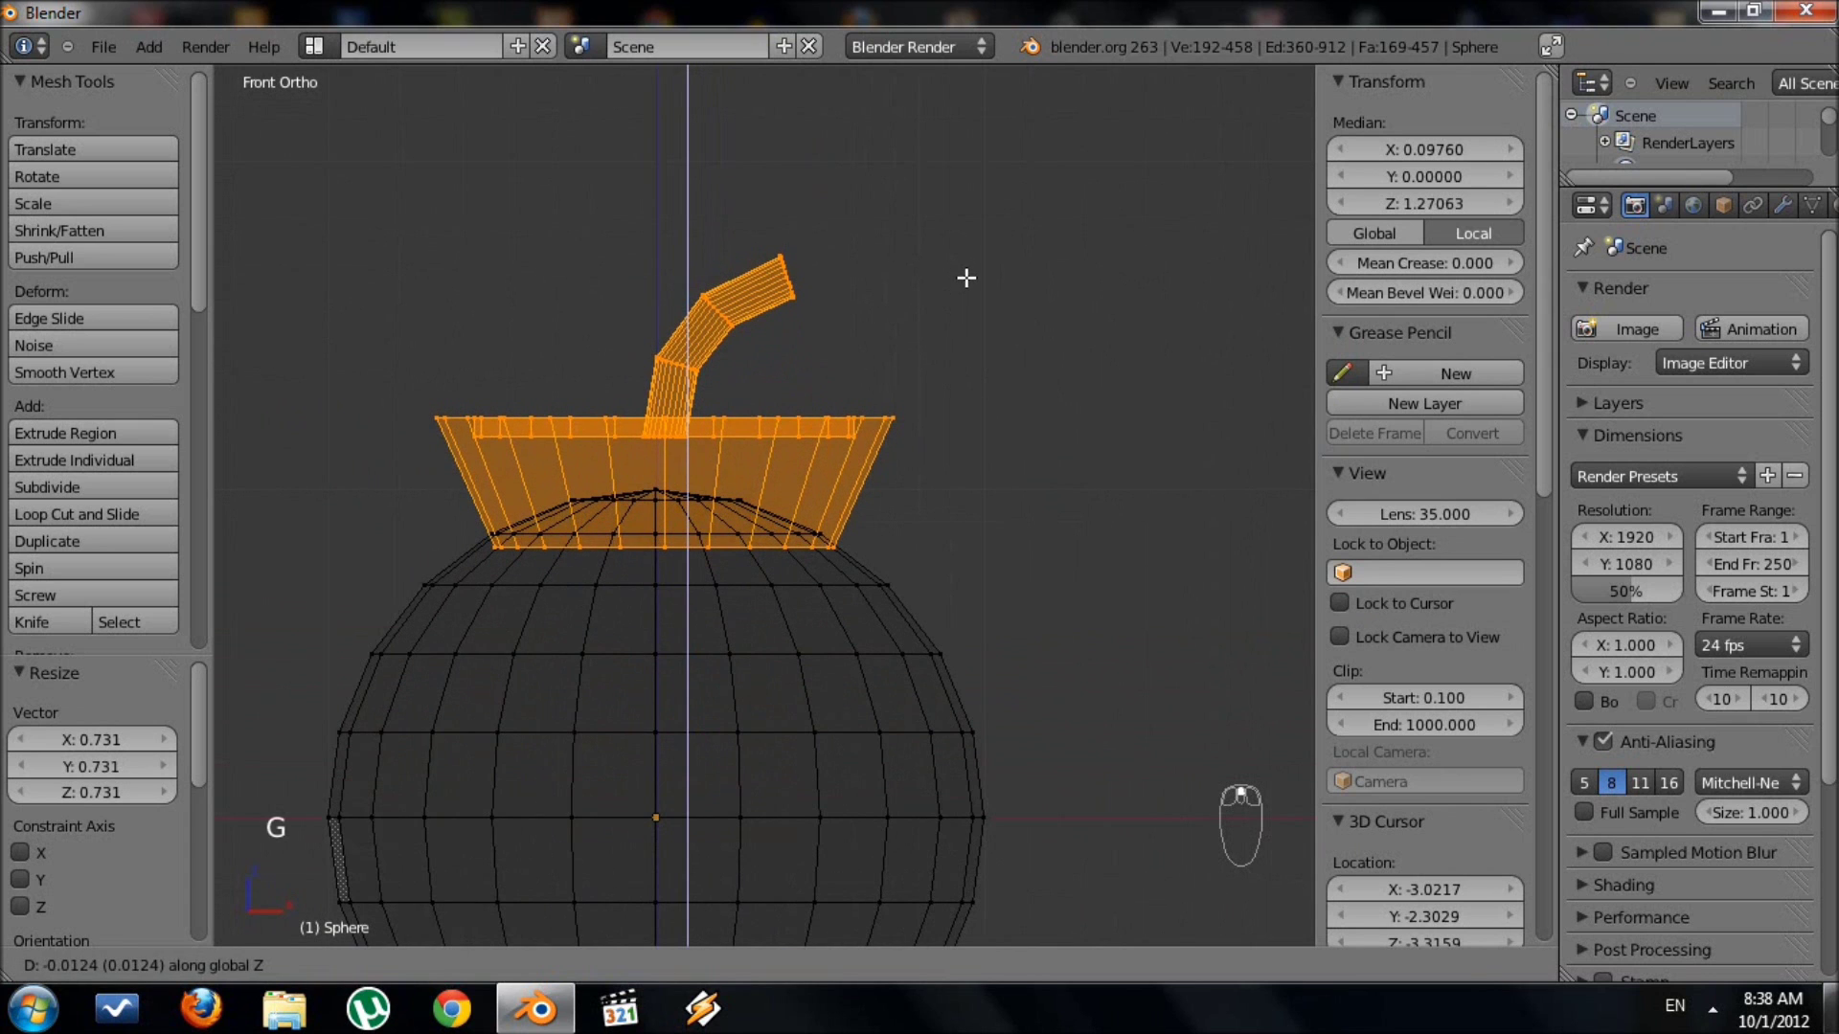
key(z)
click(964, 275)
key(z)
mouse_move(877, 597)
shift+middle_down()
mouse_move(931, 403)
mouse_move(997, 278)
mouse_move(977, 436)
shift+middle_up()
key(z)
From the top view, move the cap along X to centre it on the sphere.
key(KP_7)
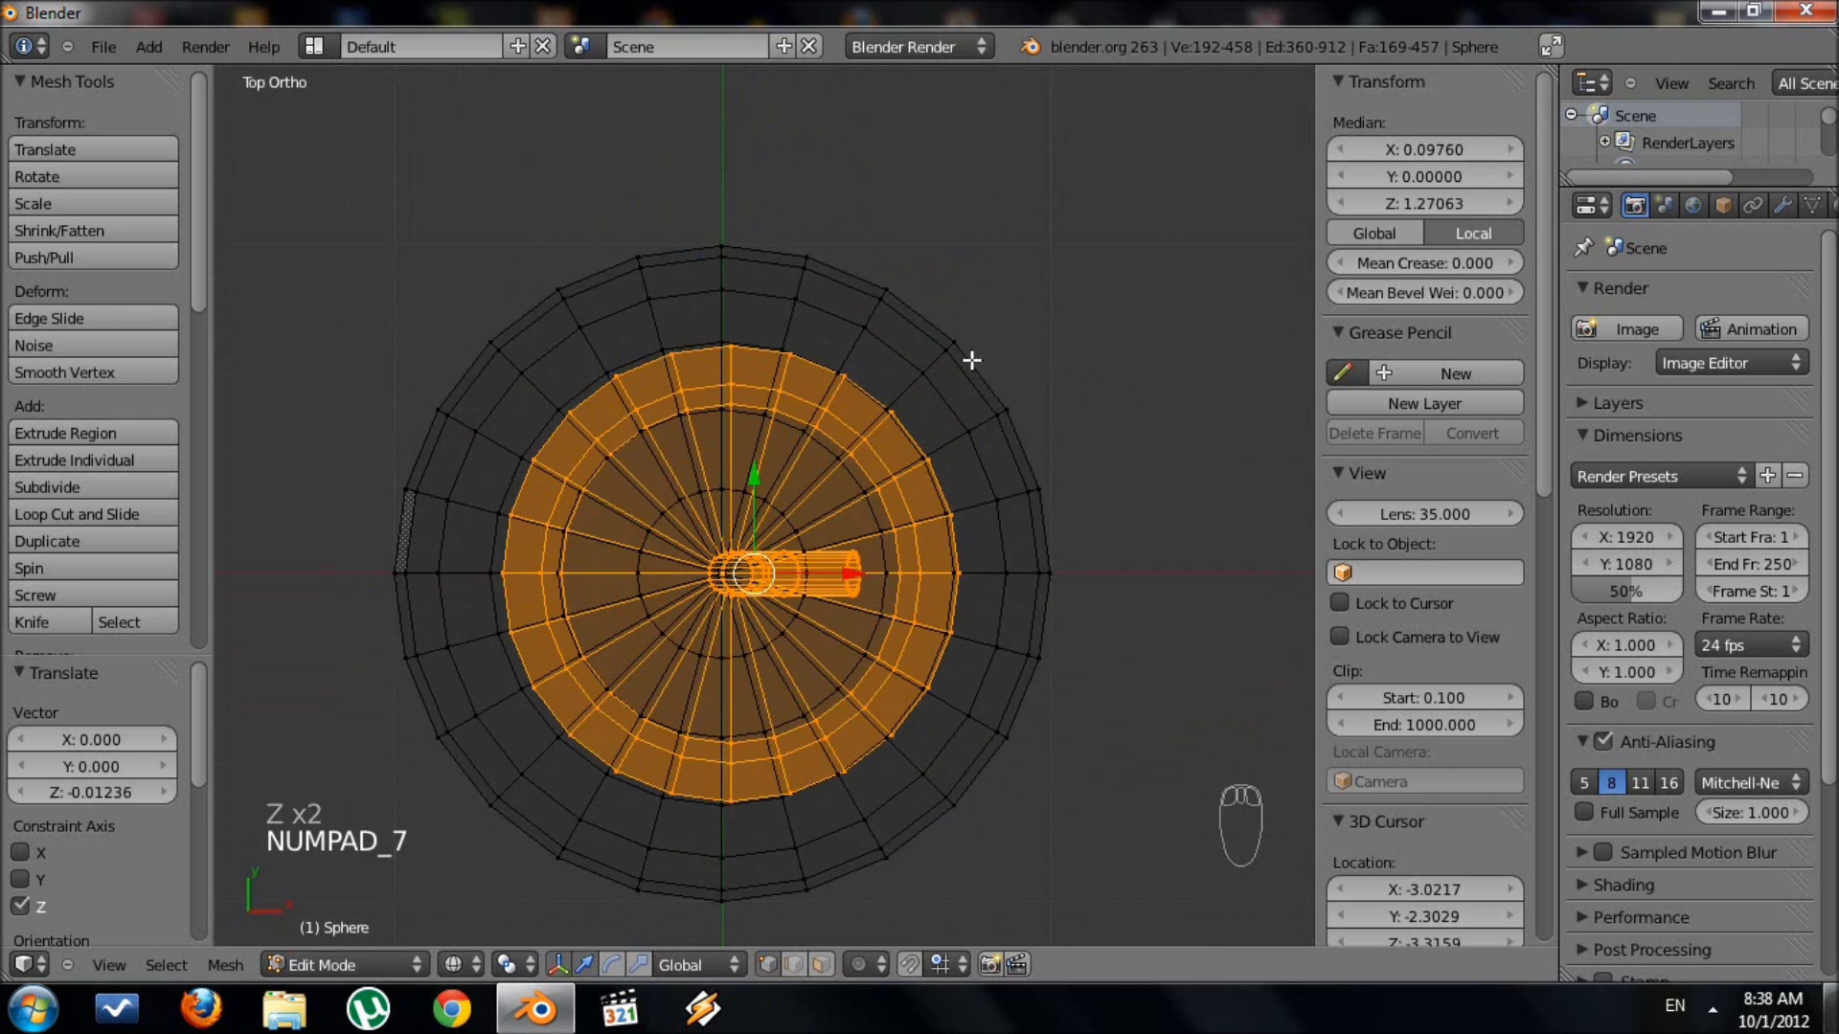
key(z)
scroll(965, 379, up, 2)
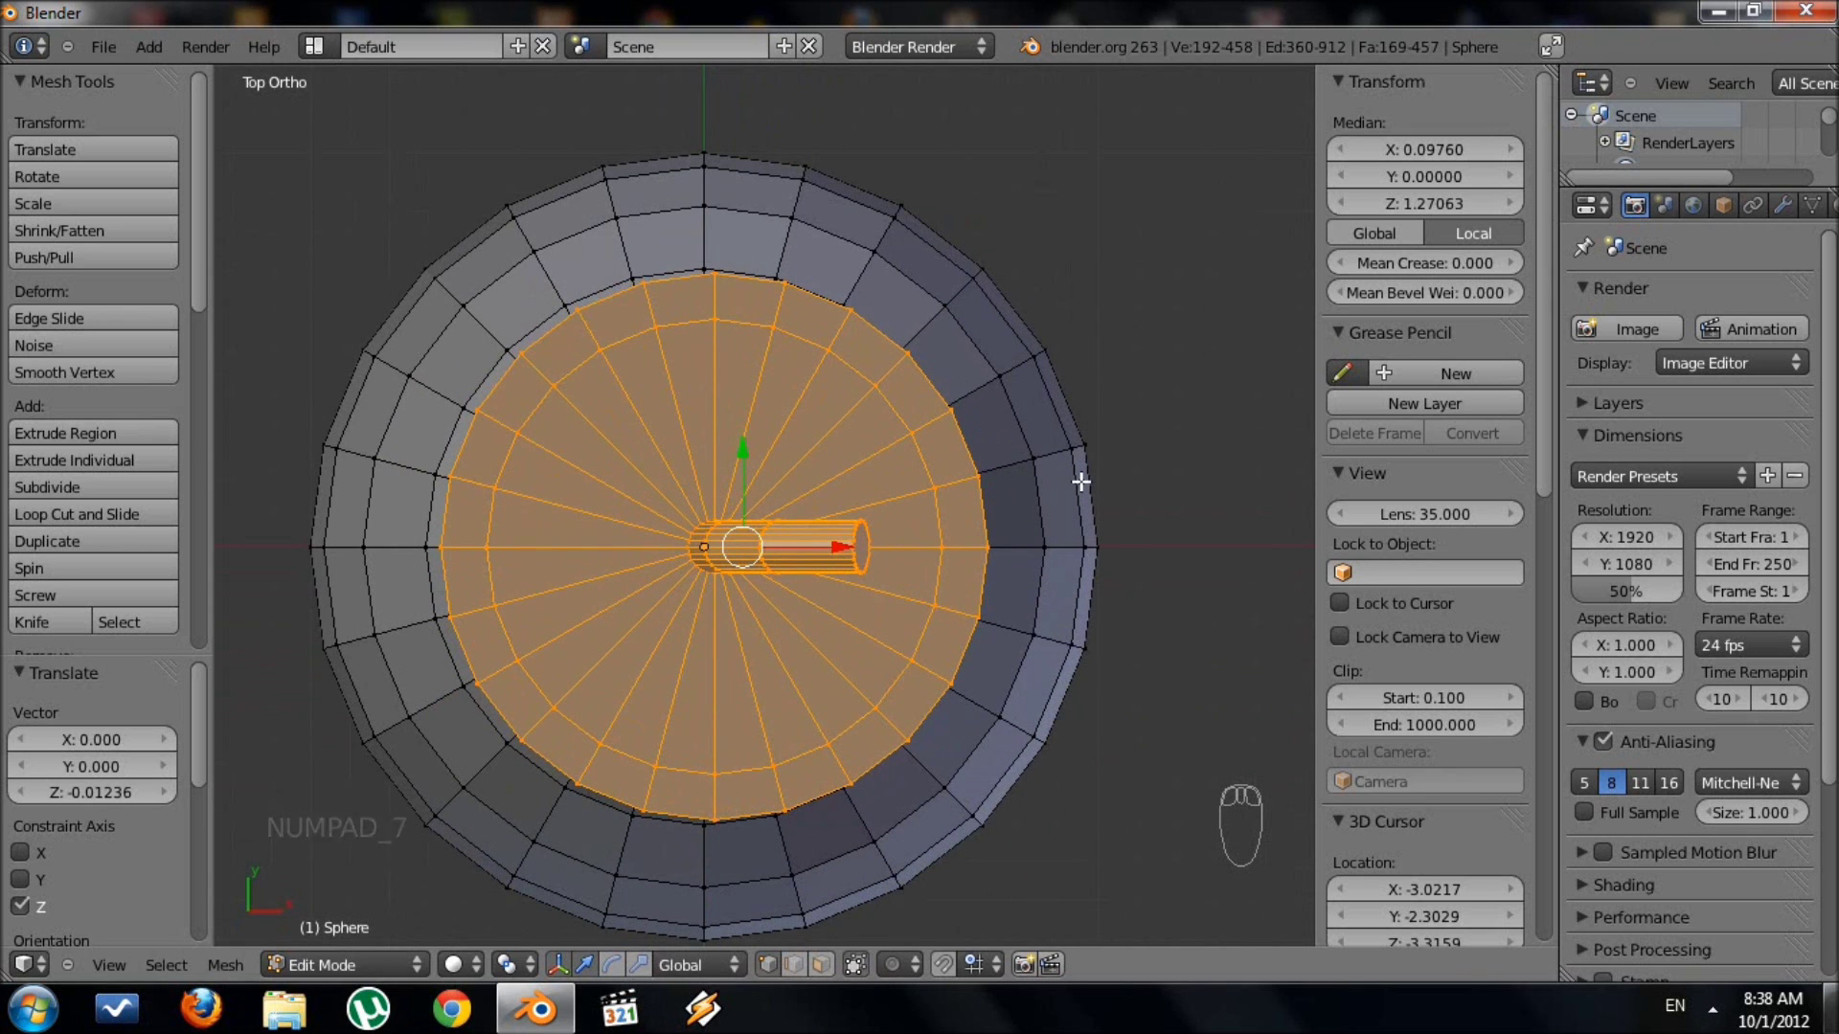
key(g)
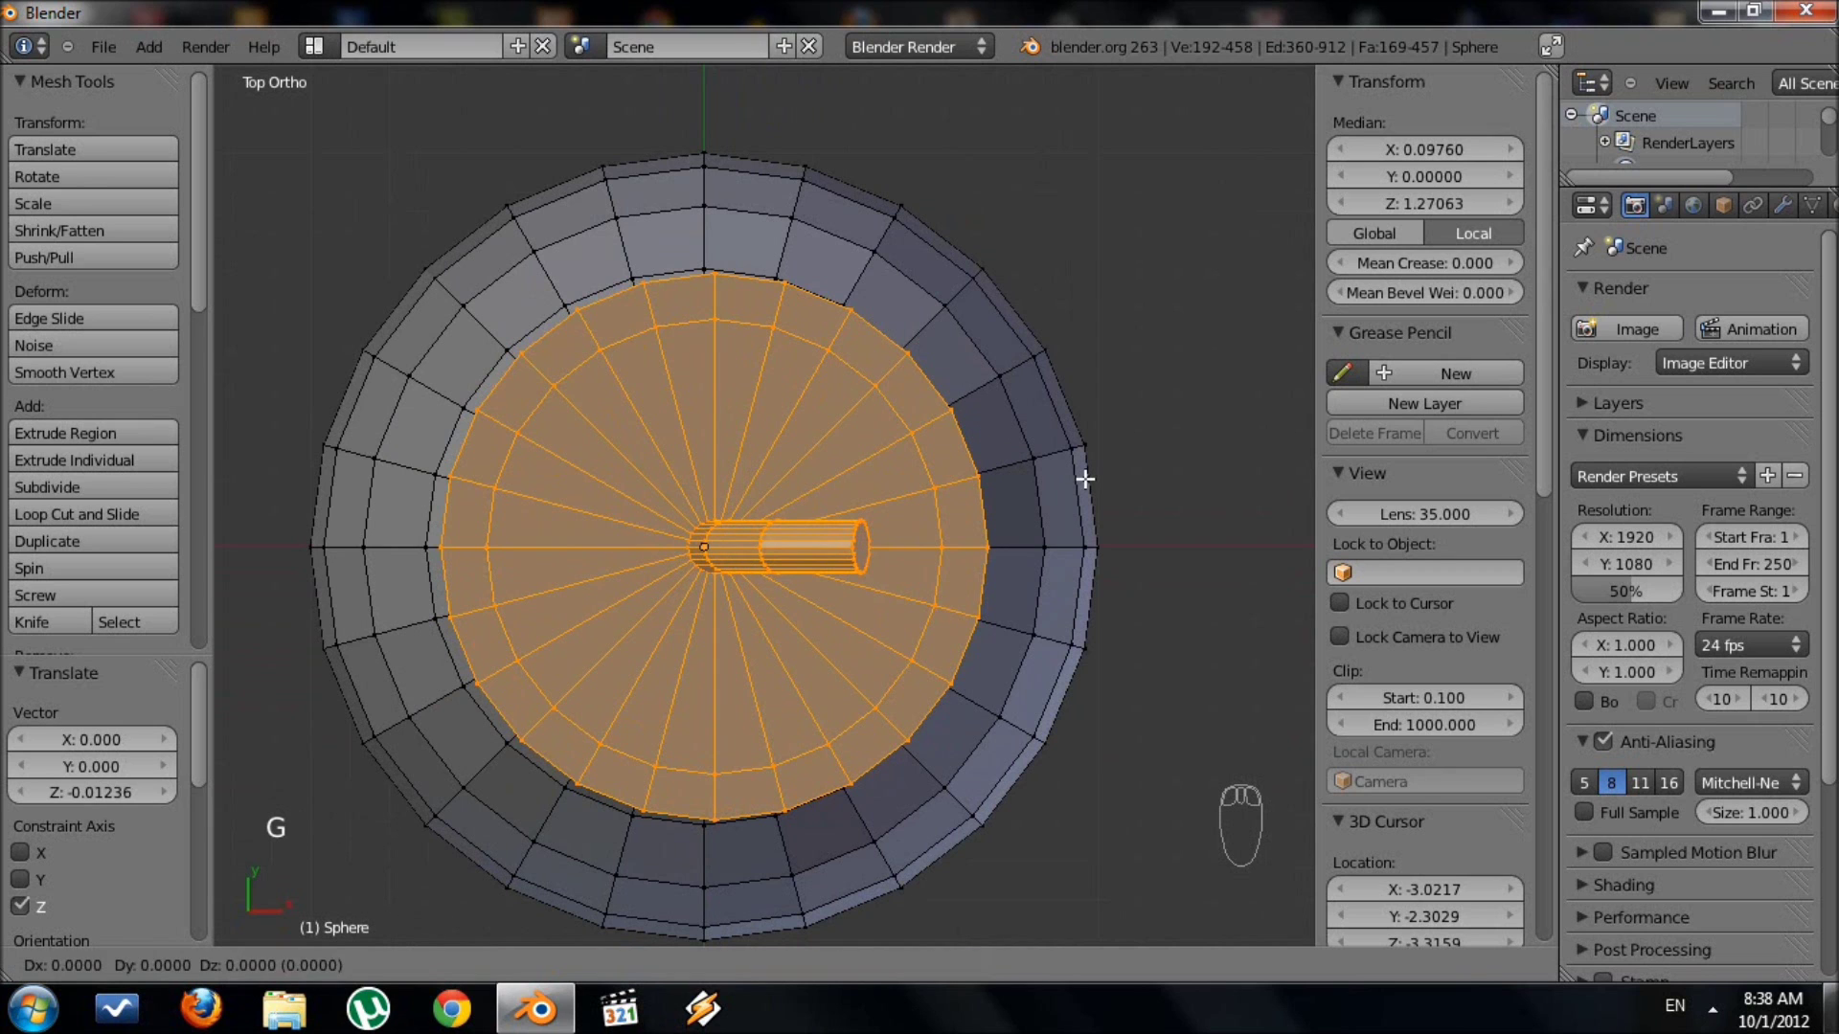
key(x)
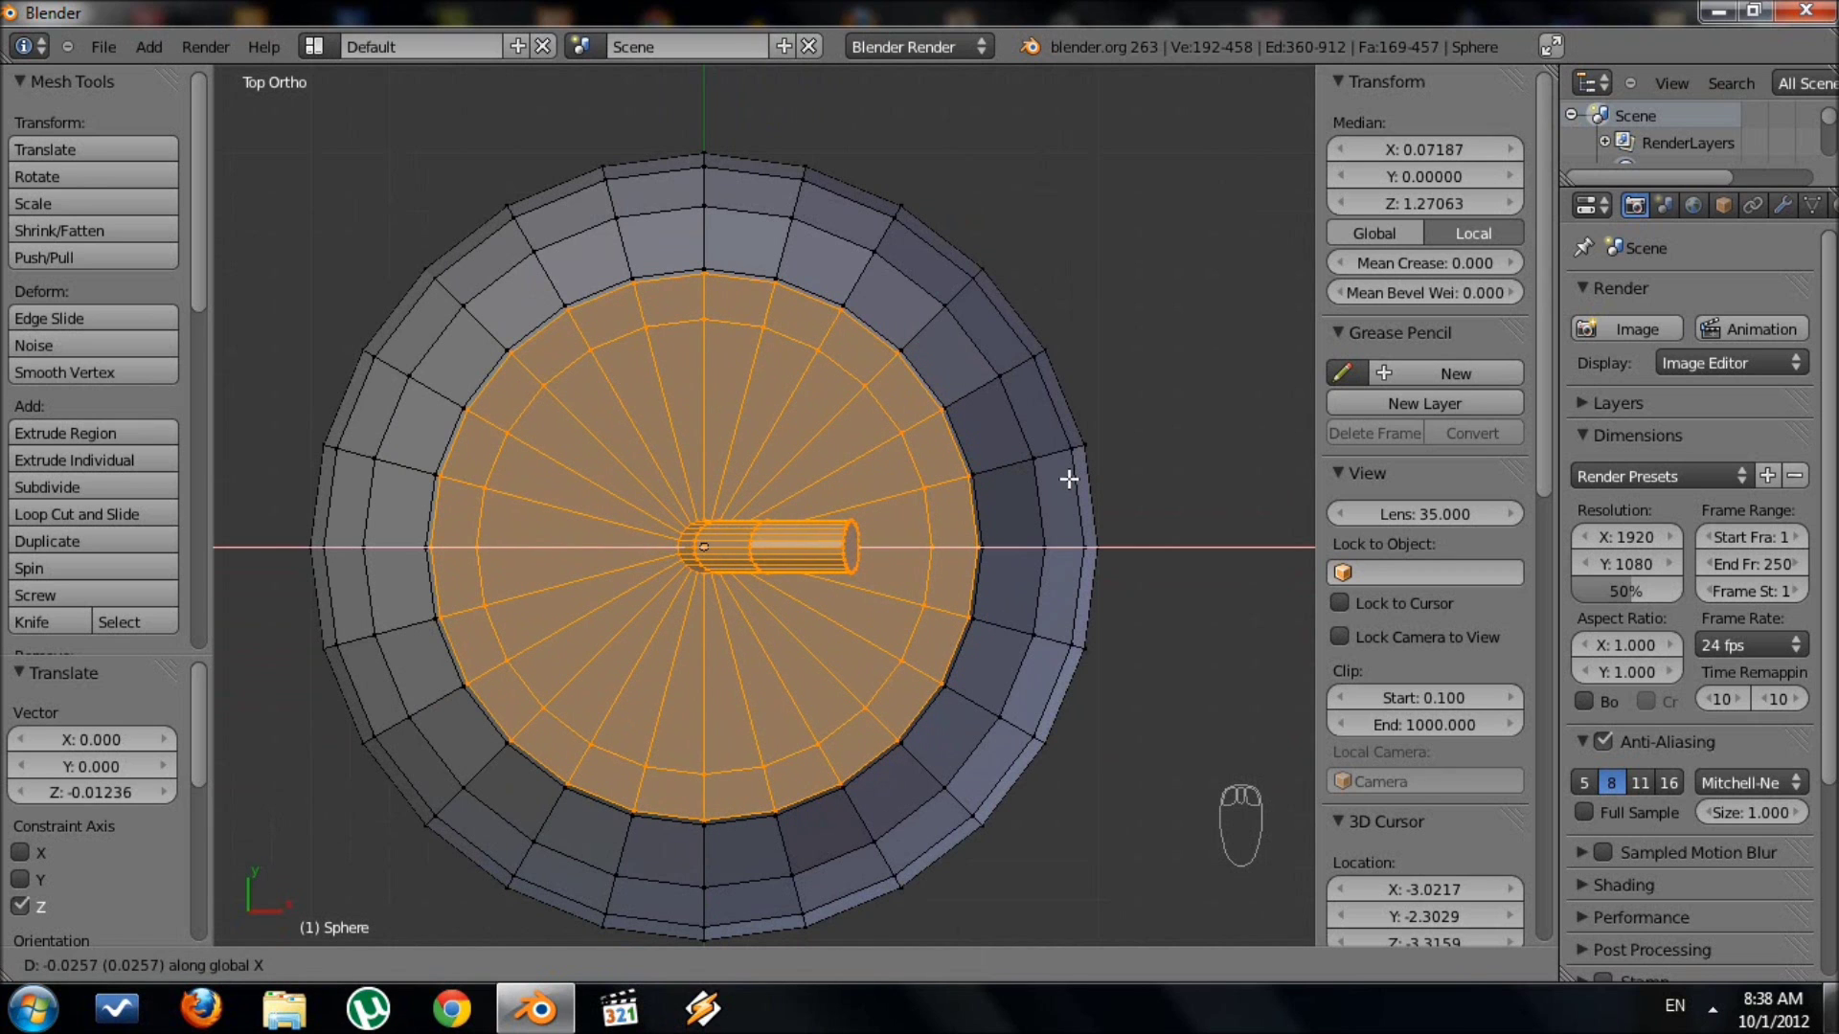
click(1063, 481)
Check the rim from a front perspective view, then return to Object Mode.
key(KP_1)
scroll(1024, 477, down, 3)
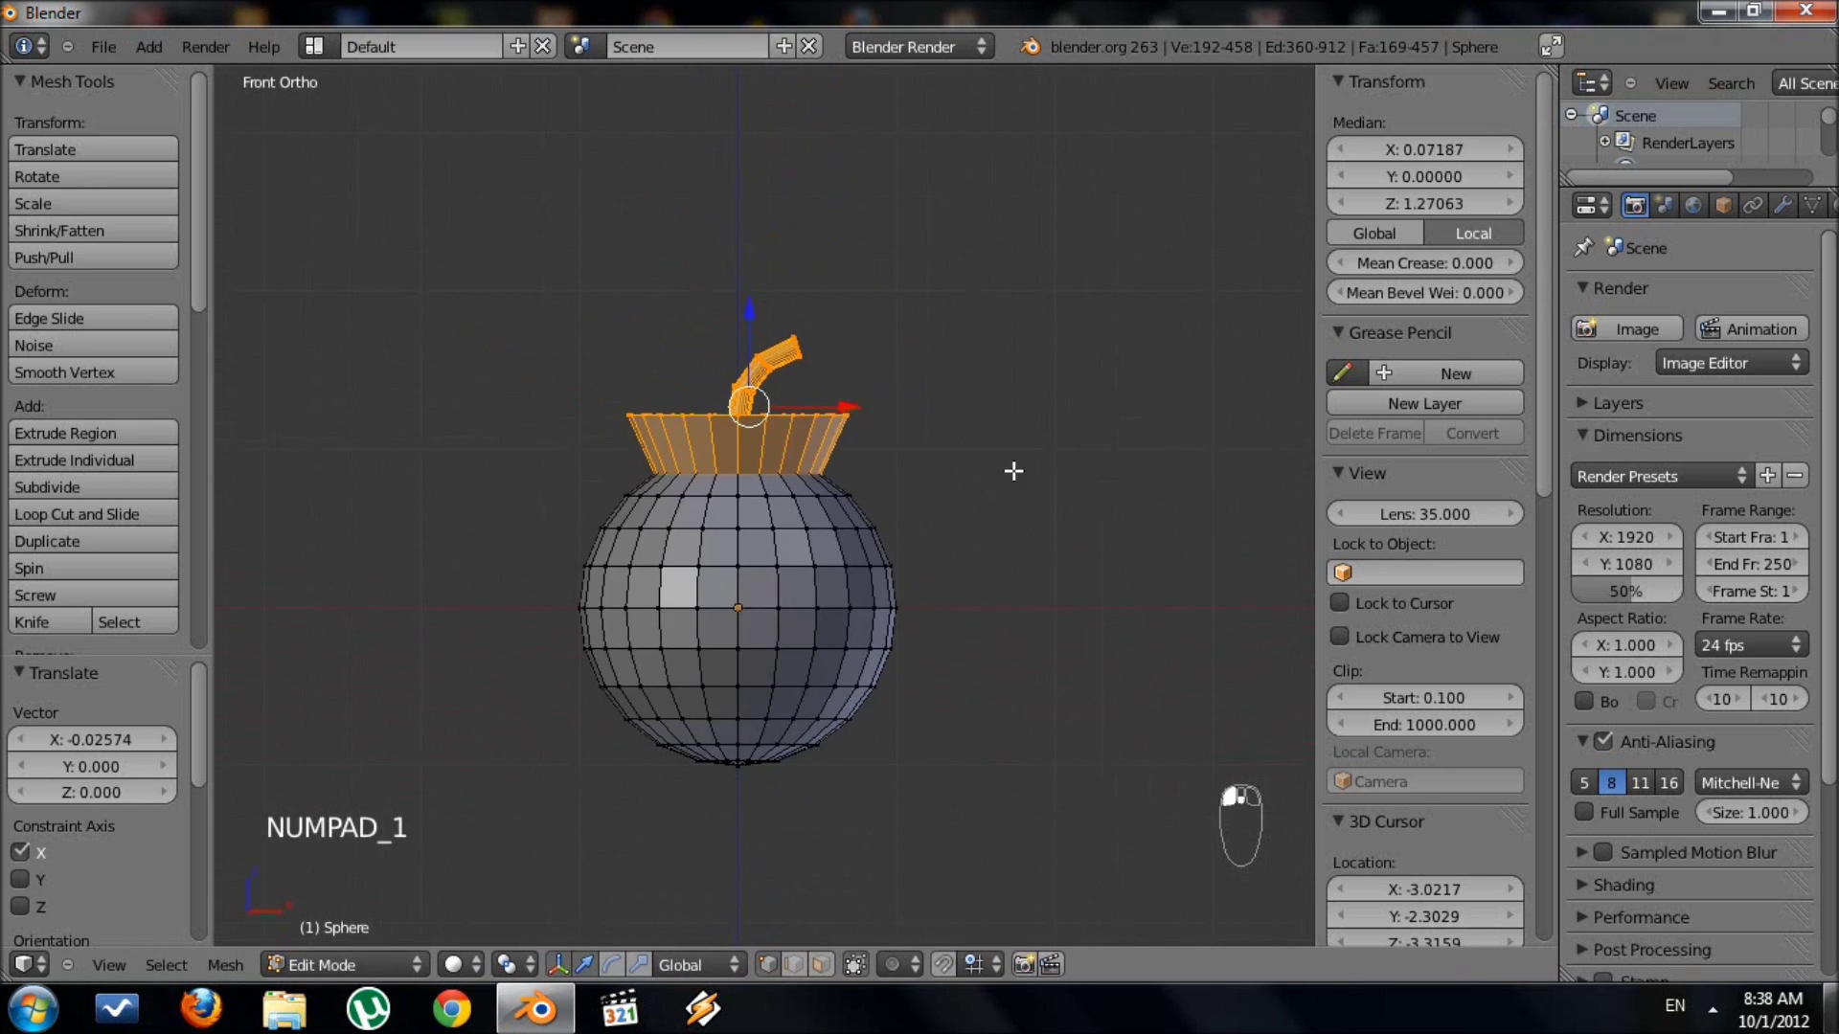
scroll(1008, 468, up, 1)
key(KP_5)
middle_drag(1006, 464, 849, 589)
key(z)
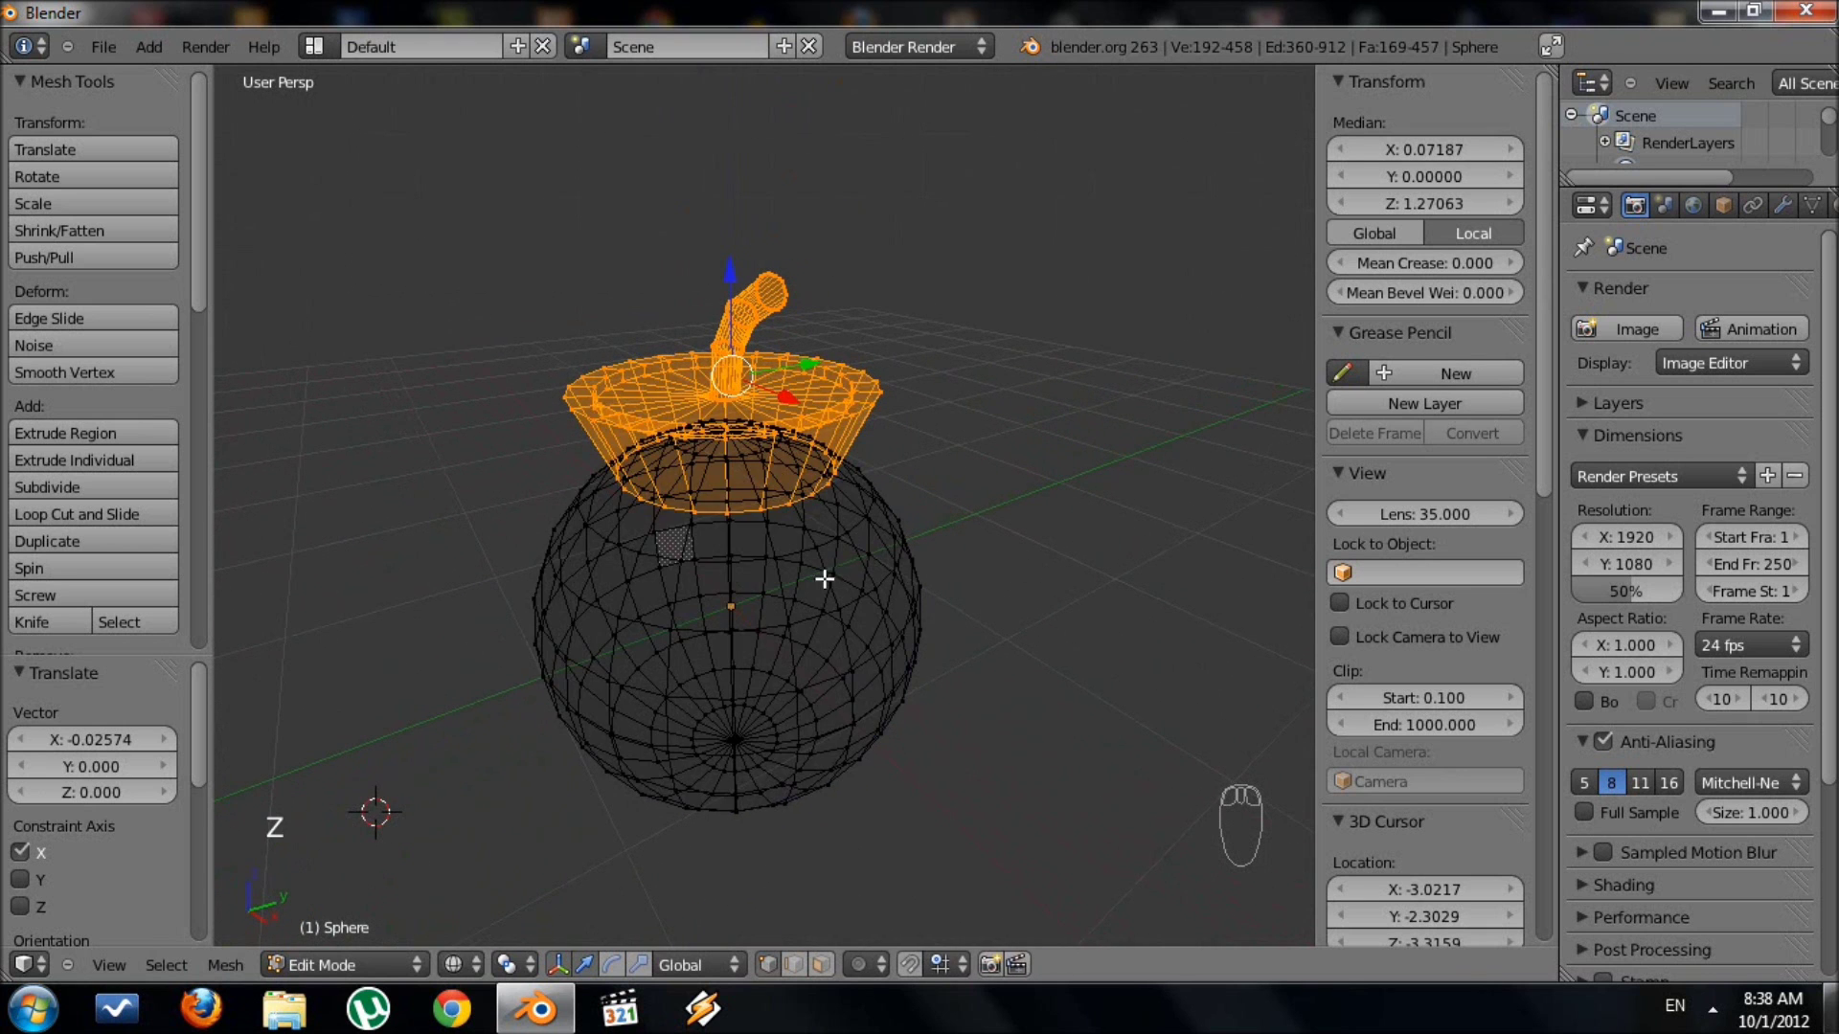
key(z)
middle_drag(761, 657, 919, 624)
key(g)
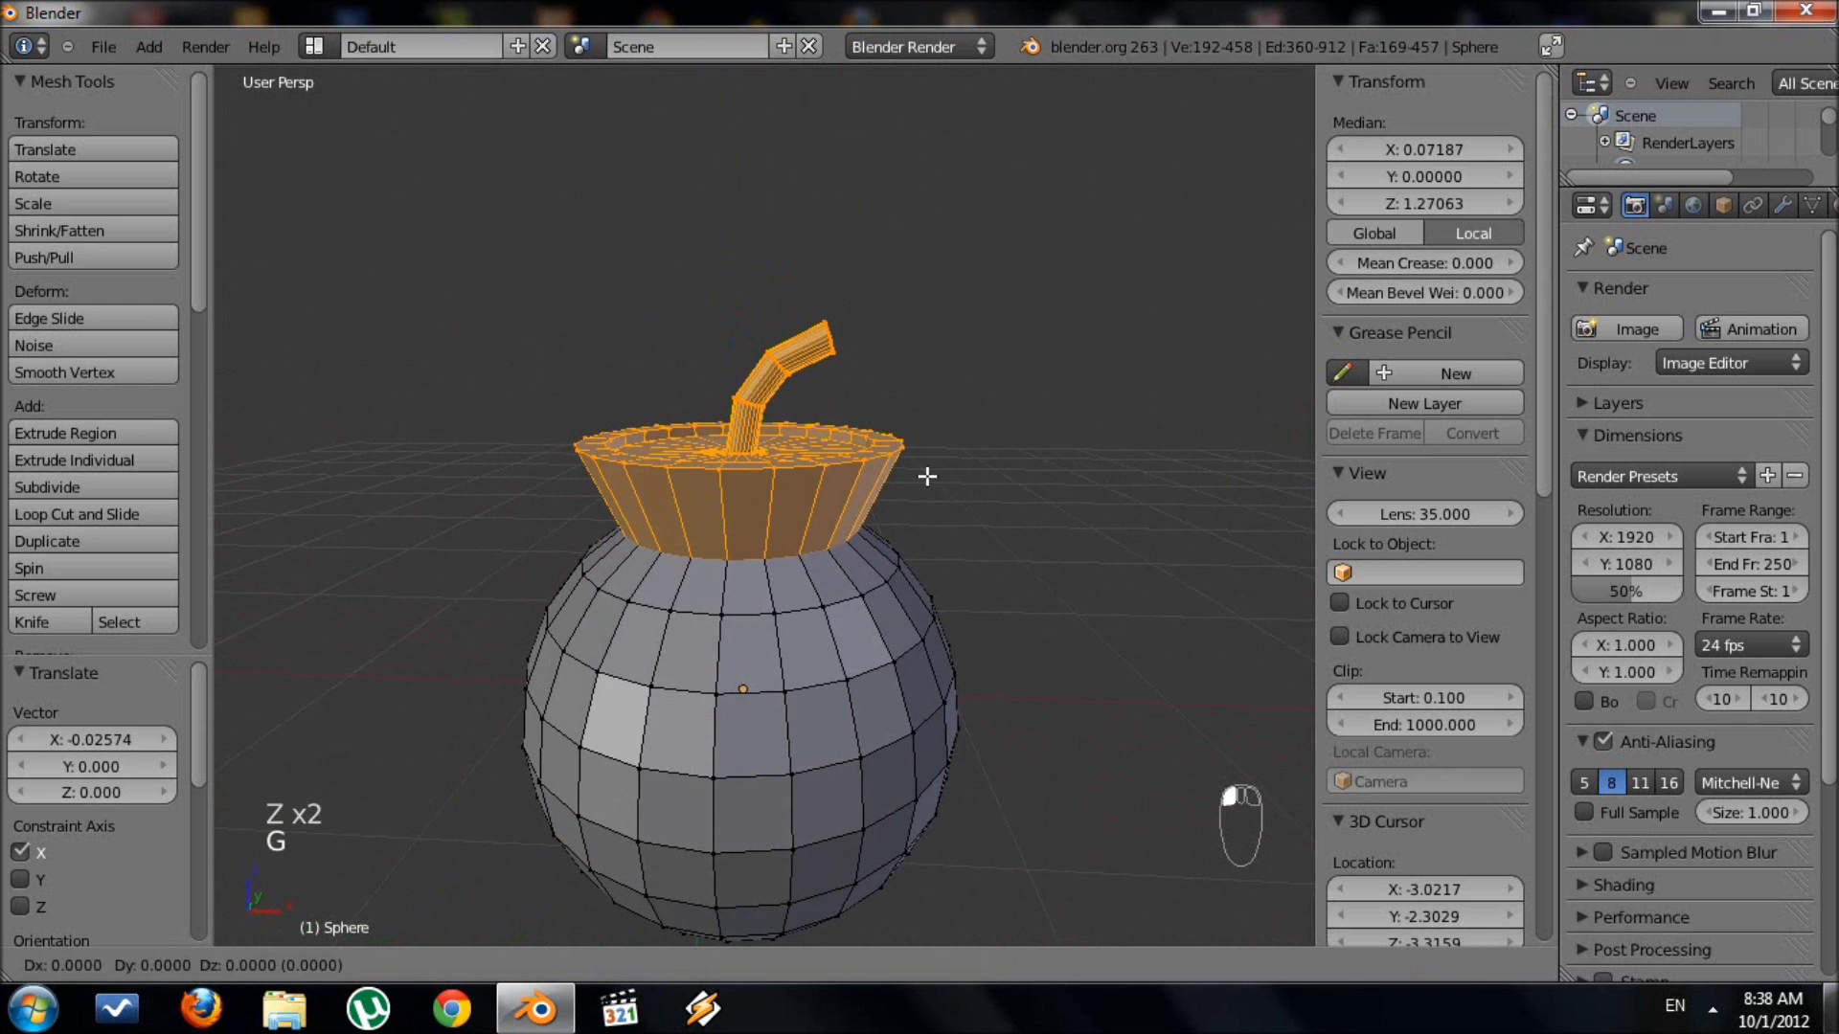
key(Tab)
Apply Shading: Smooth to the whole bomb from the Tool Shelf.
middle_drag(967, 538, 601, 509)
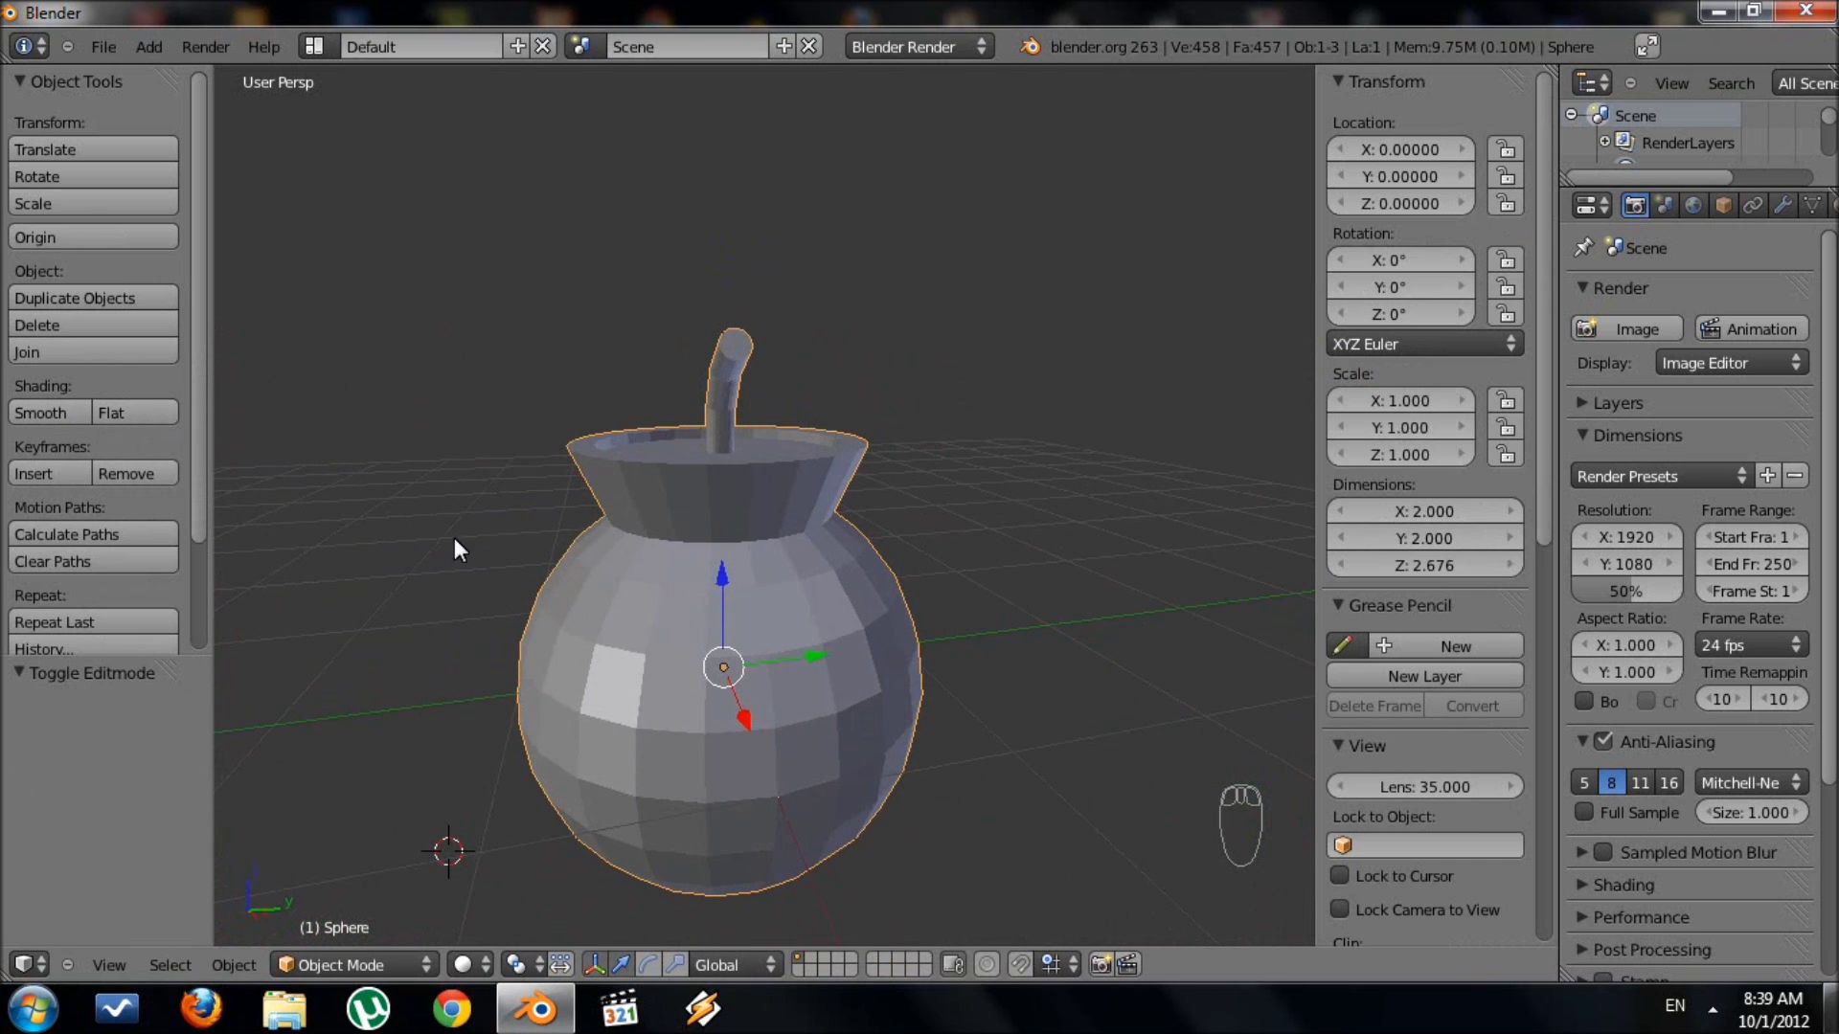
click(48, 414)
mouse_move(288, 593)
middle_down()
mouse_move(527, 688)
mouse_move(858, 538)
mouse_move(842, 555)
mouse_move(938, 485)
mouse_move(905, 484)
middle_up()
scroll(859, 538, up, 3)
scroll(944, 485, up, 2)
middle_drag(915, 419, 962, 407)
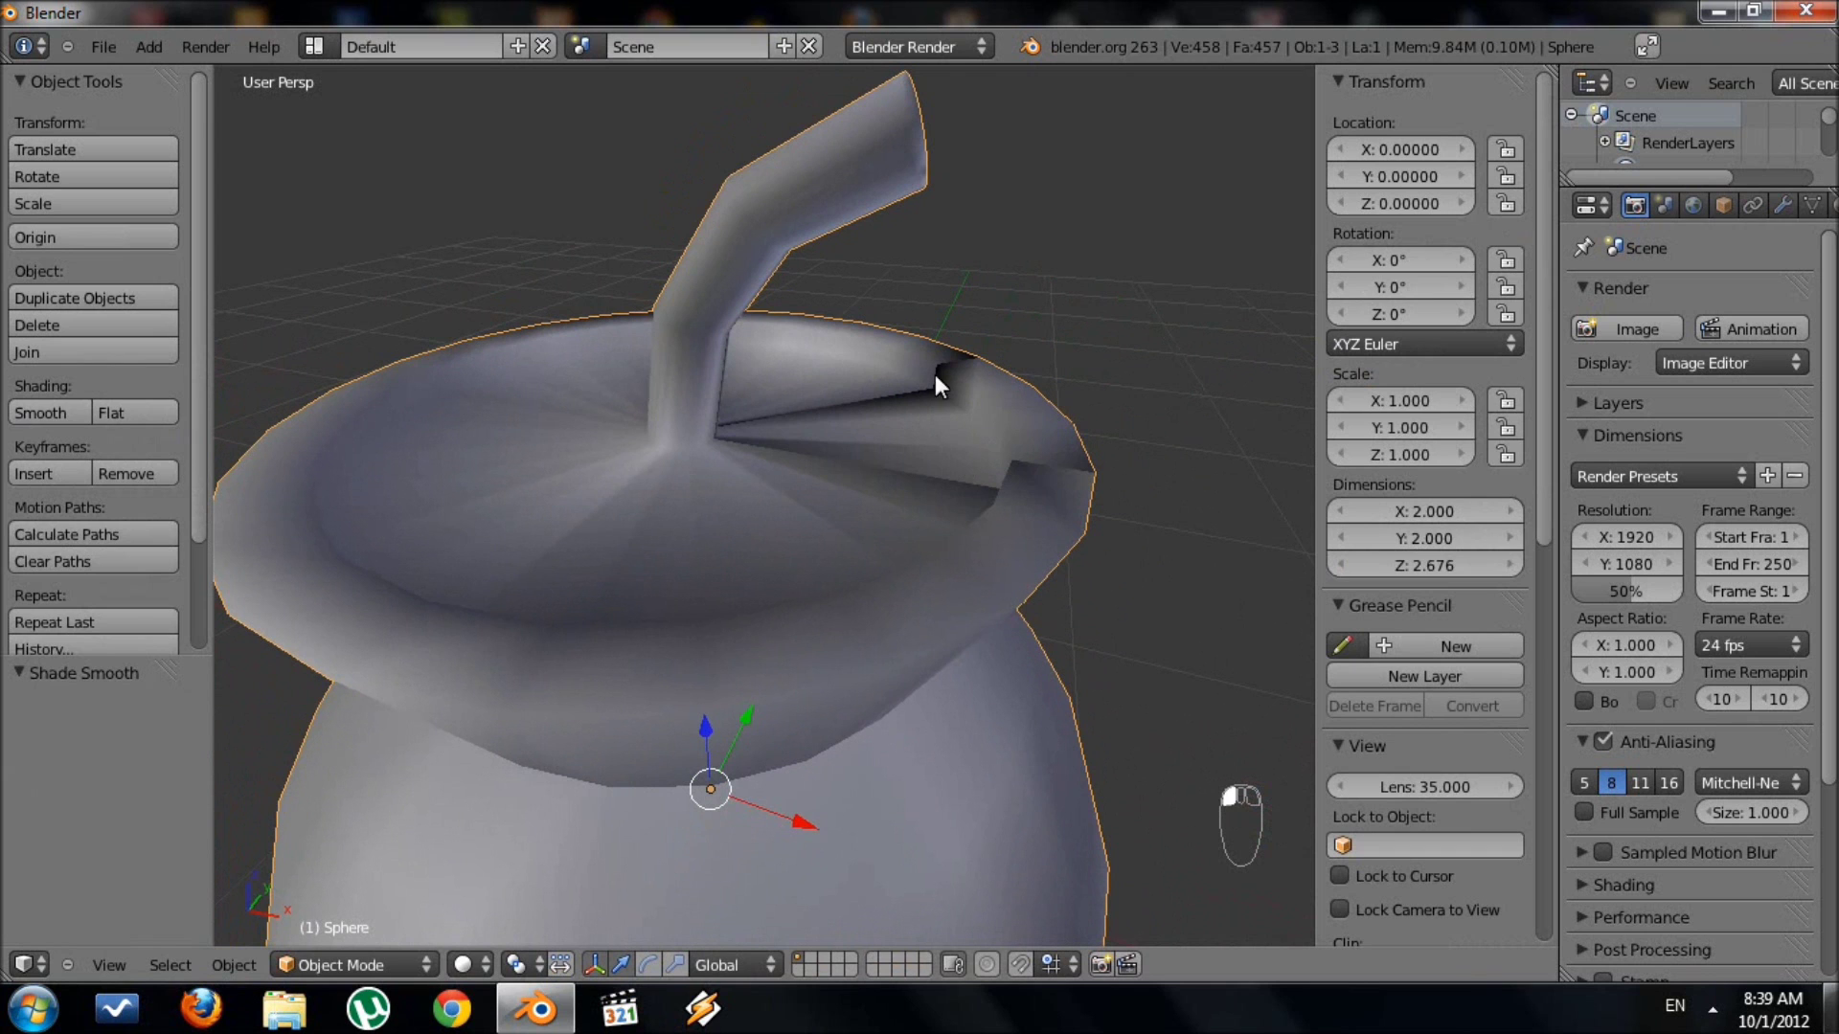
Re-enter Edit Mode and deselect the whole mesh.
key(Tab)
key(a)
key(a)
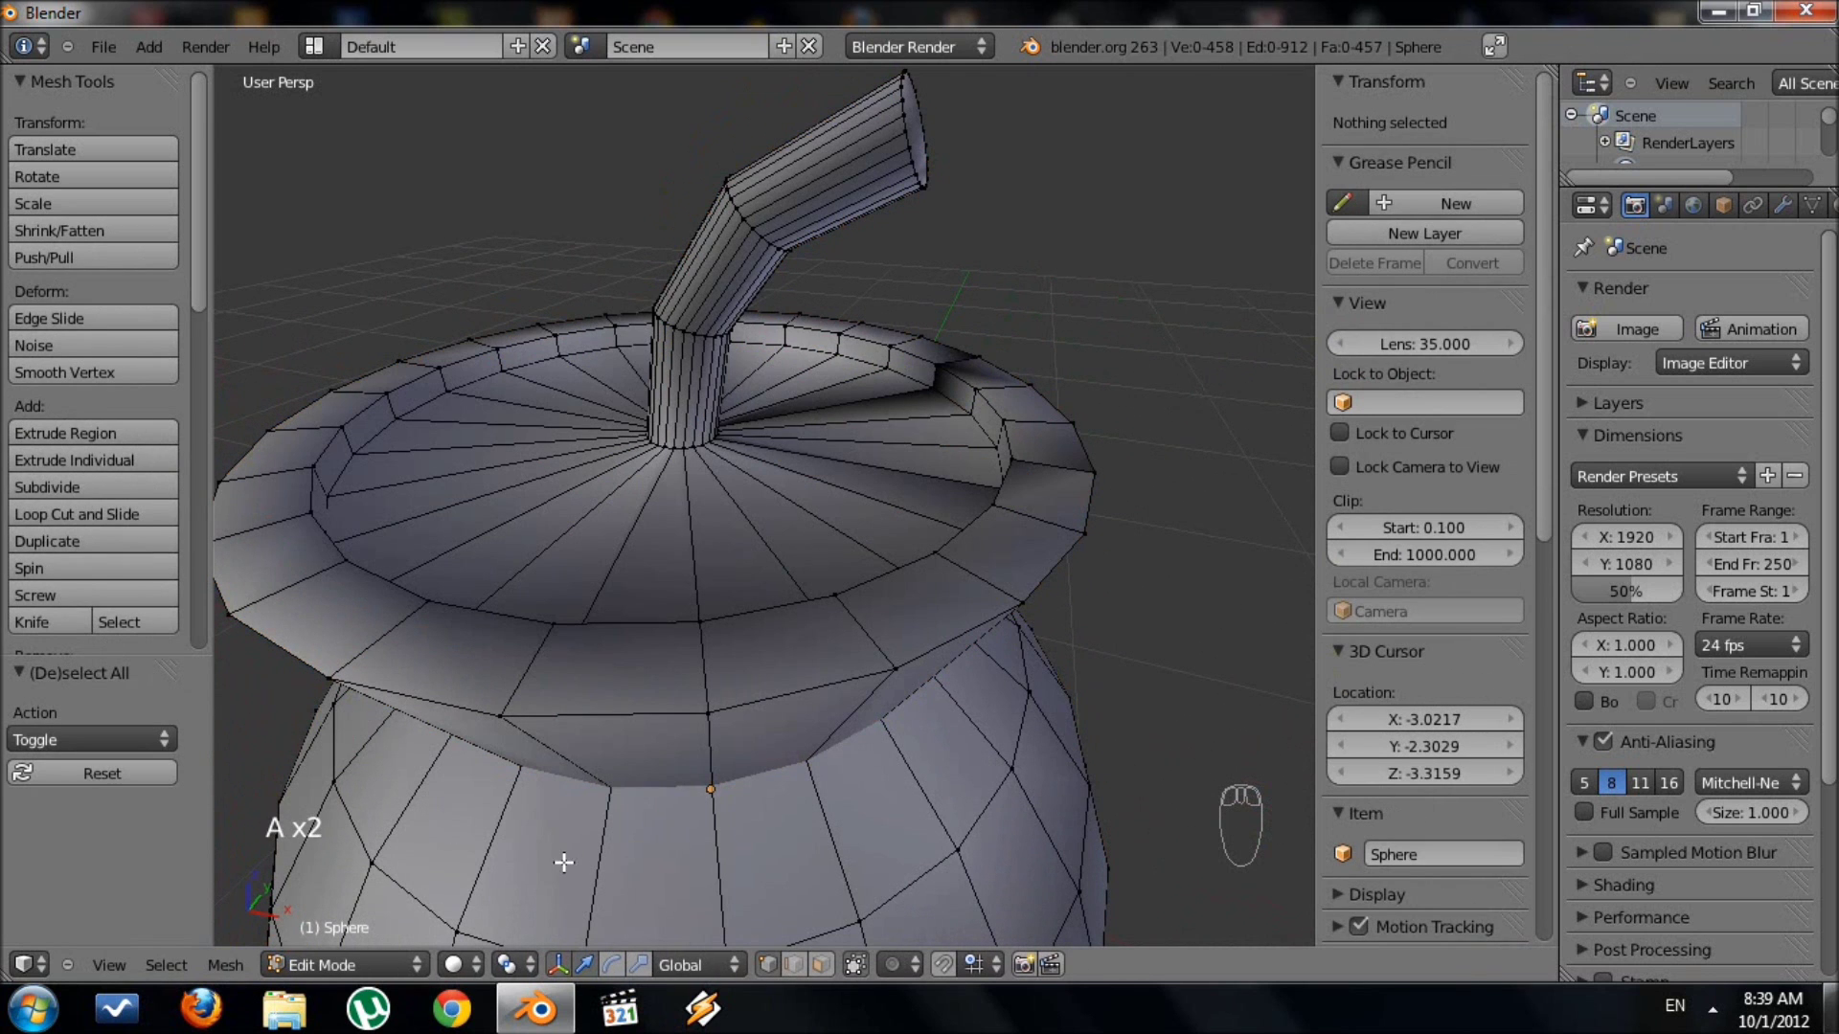
click(476, 962)
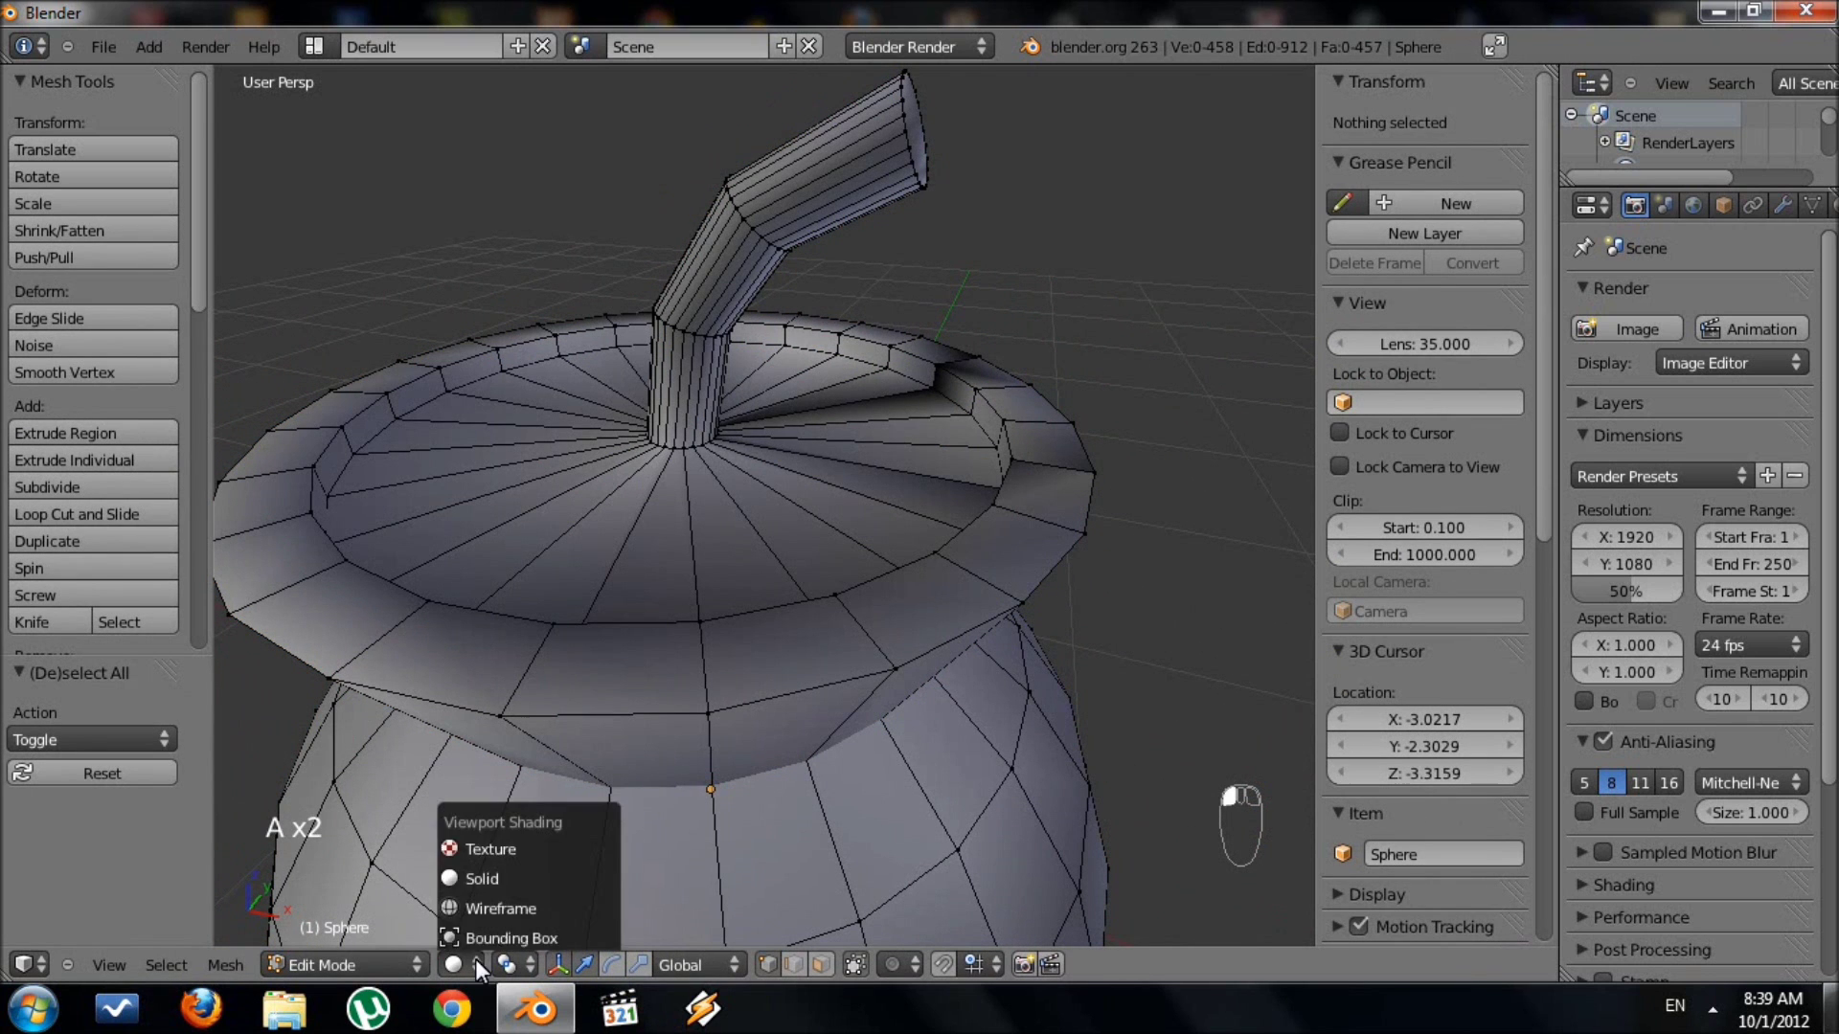
In Texture shading, select the cap and fuse, recalculate their normals with Ctrl+N, and exit to Object Mode.
click(492, 846)
mouse_move(492, 847)
middle_down()
mouse_move(790, 639)
mouse_move(443, 842)
mouse_move(479, 862)
mouse_move(731, 702)
middle_up()
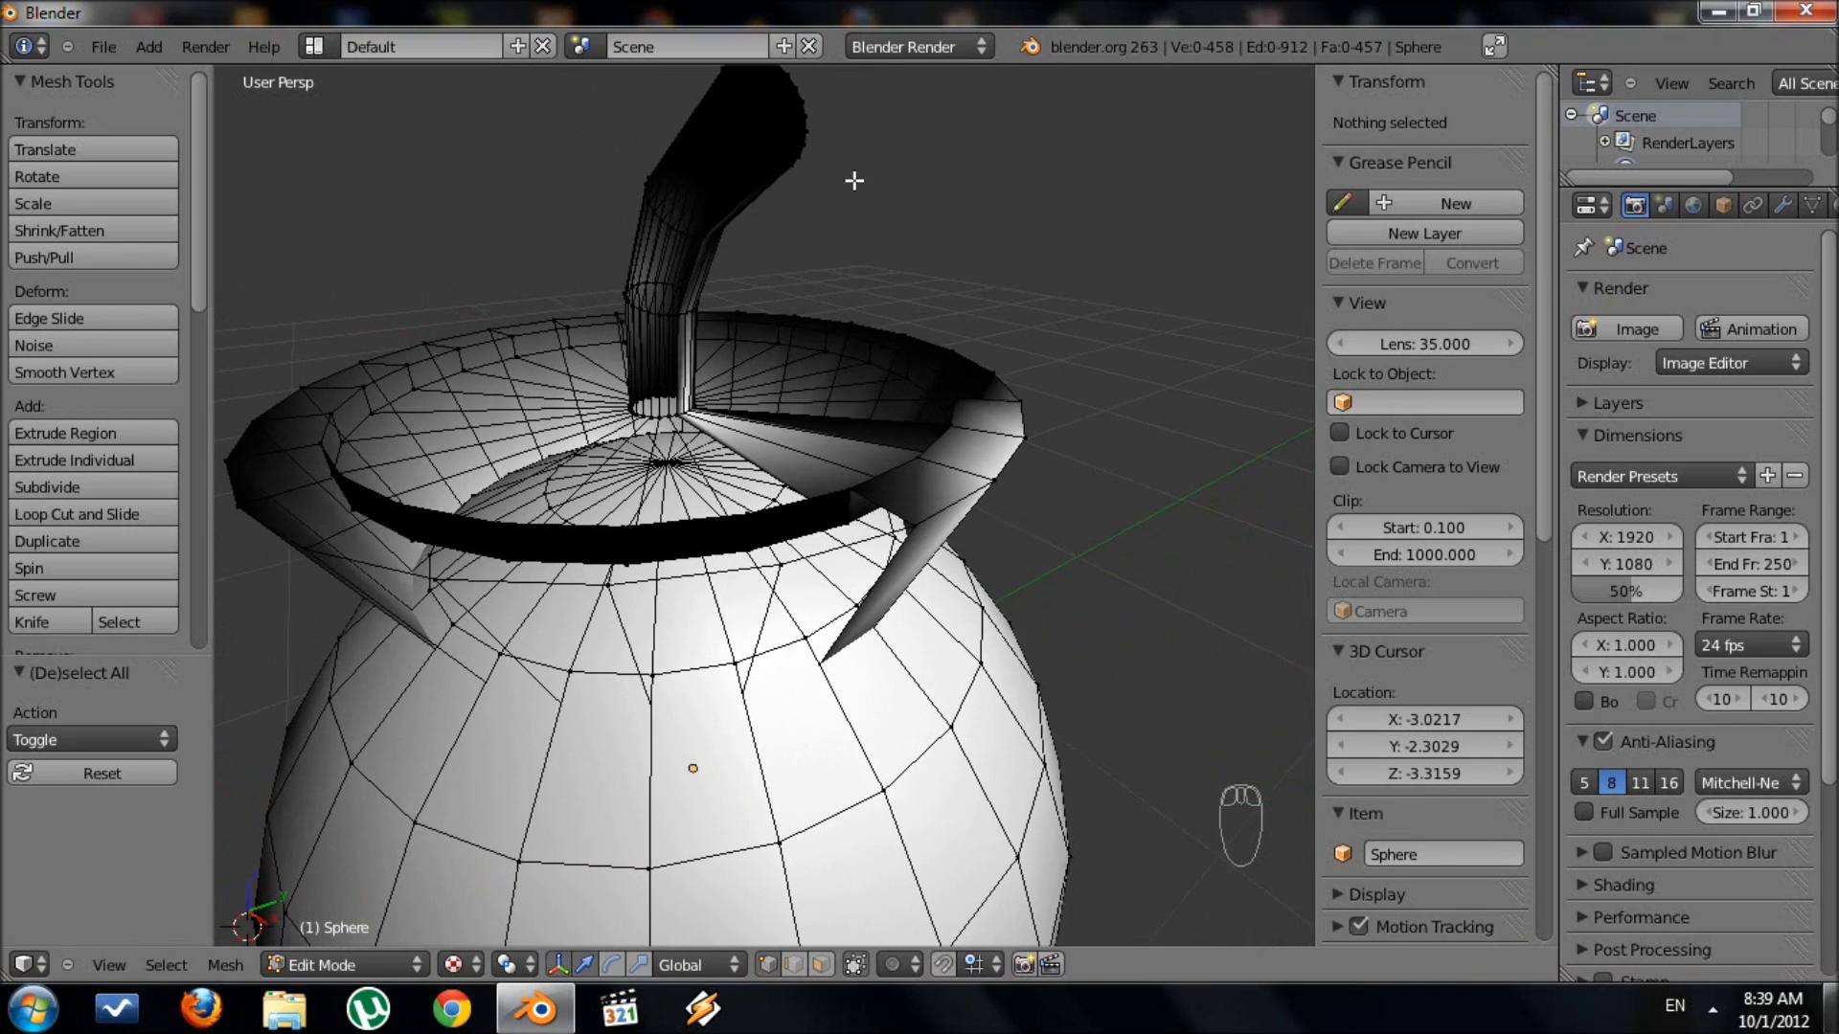
key(l)
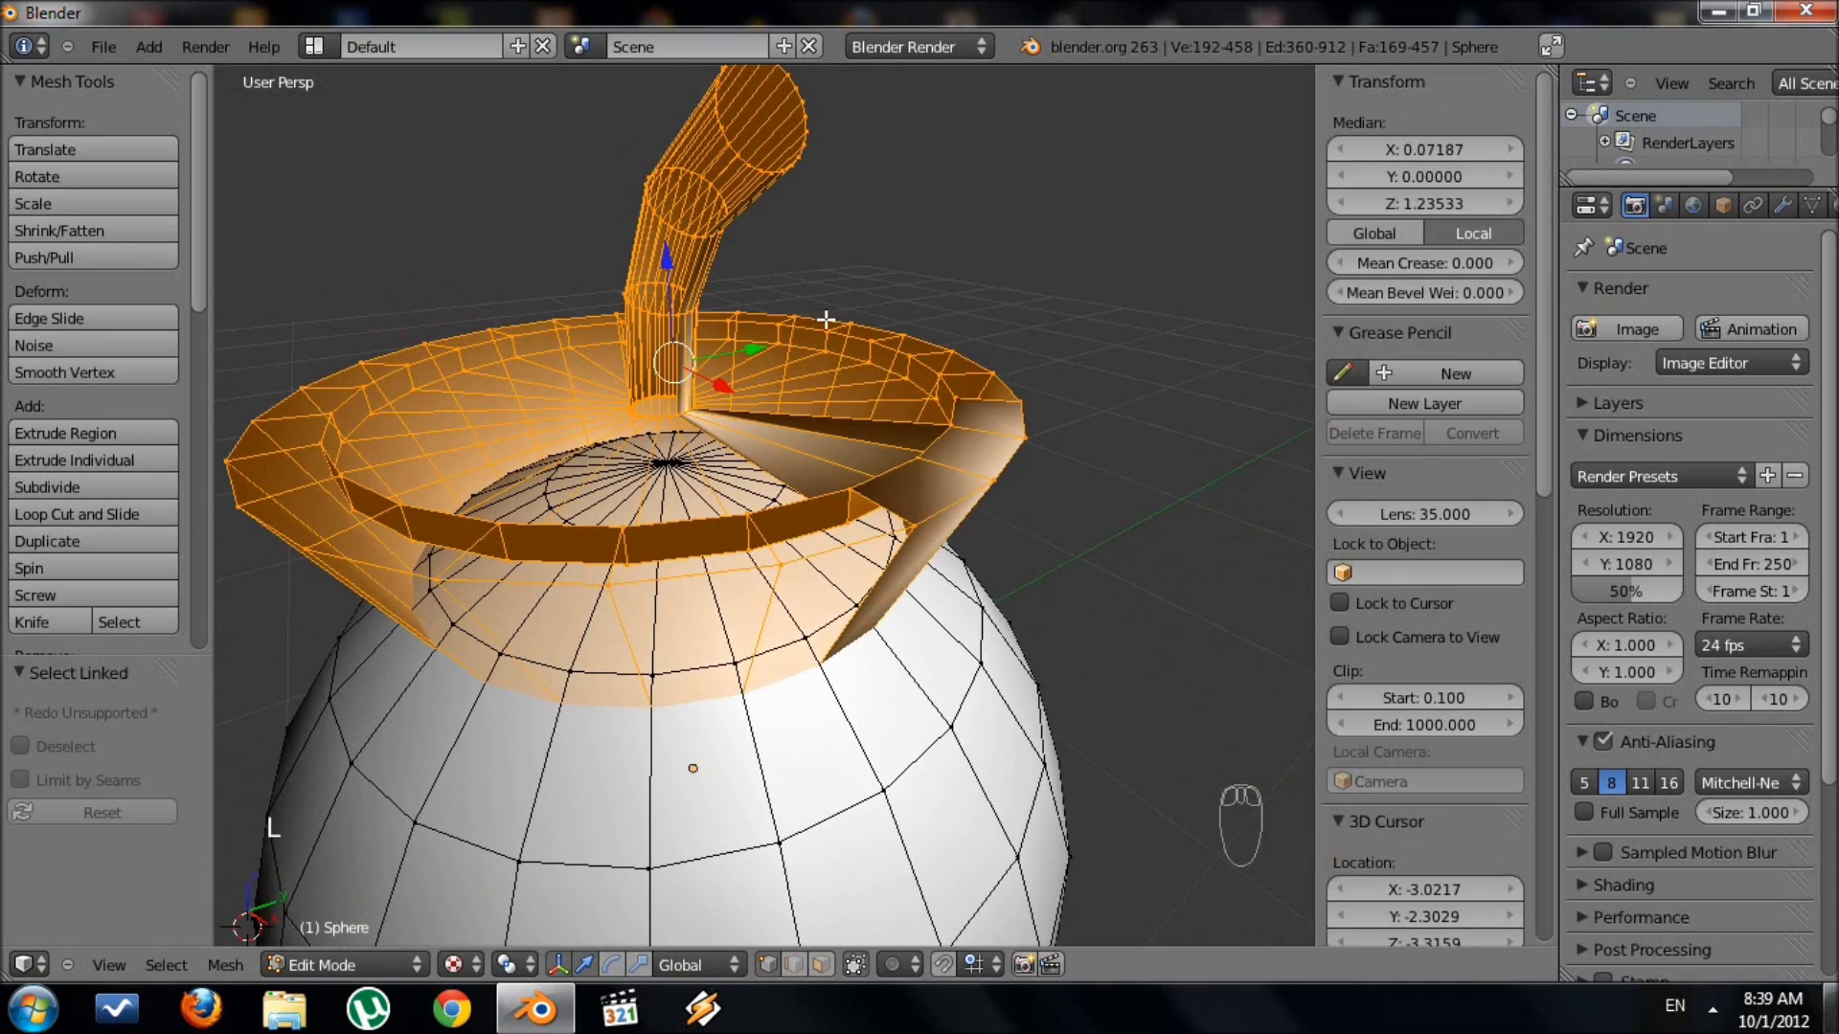
key(ctrl+n)
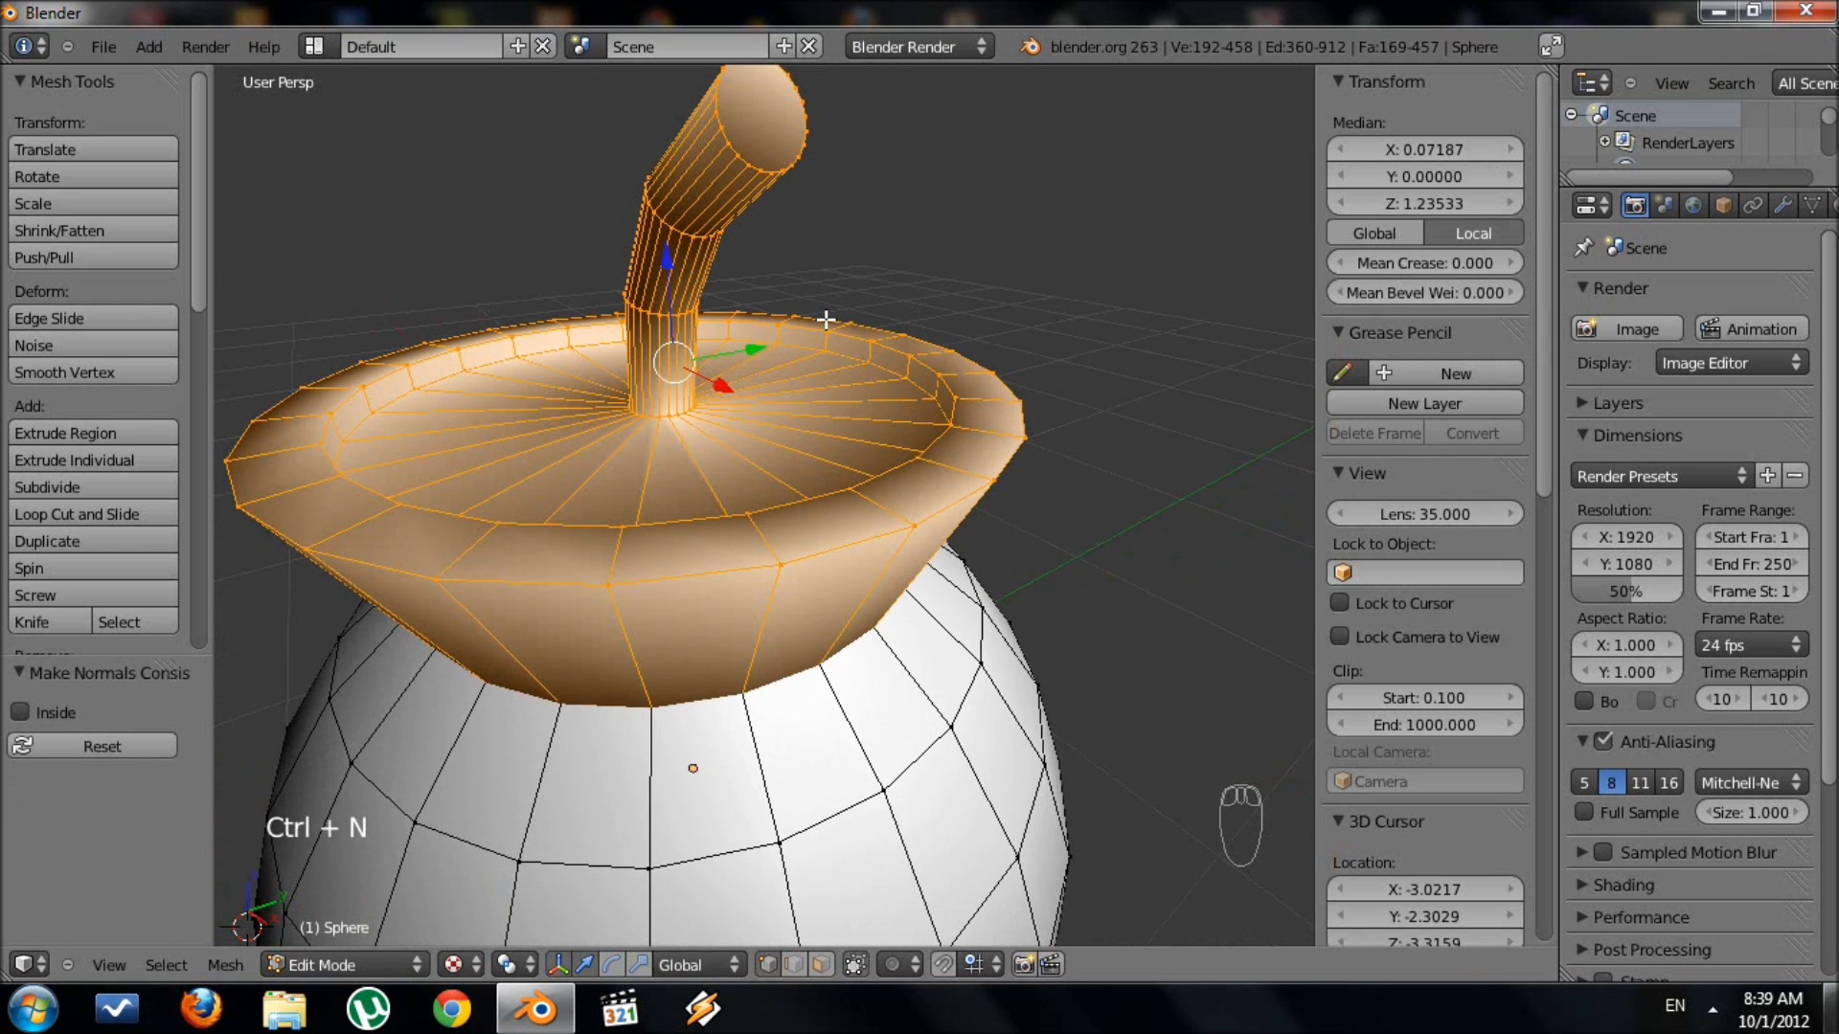
key(a)
key(Tab)
Switch the viewport from Texture to Solid shading and frame the bomb from near the front.
scroll(839, 375, down, 5)
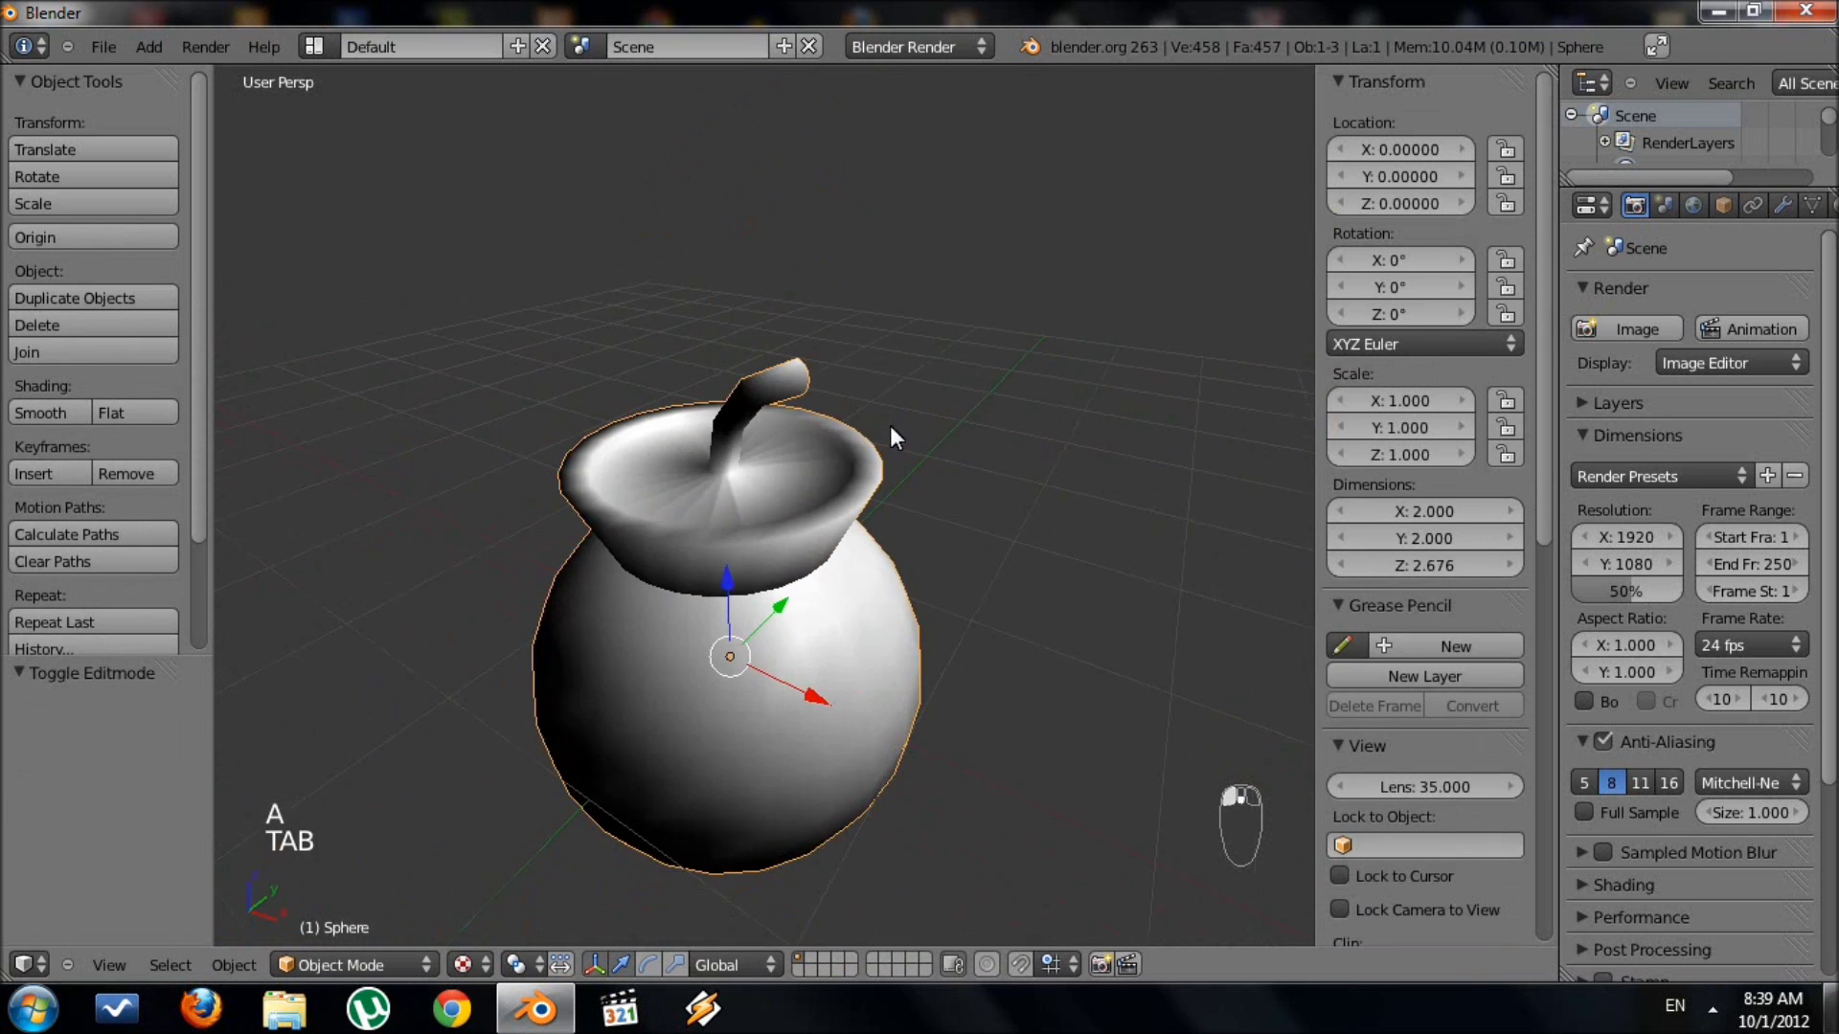
middle_drag(891, 428, 969, 686)
scroll(946, 578, up, 4)
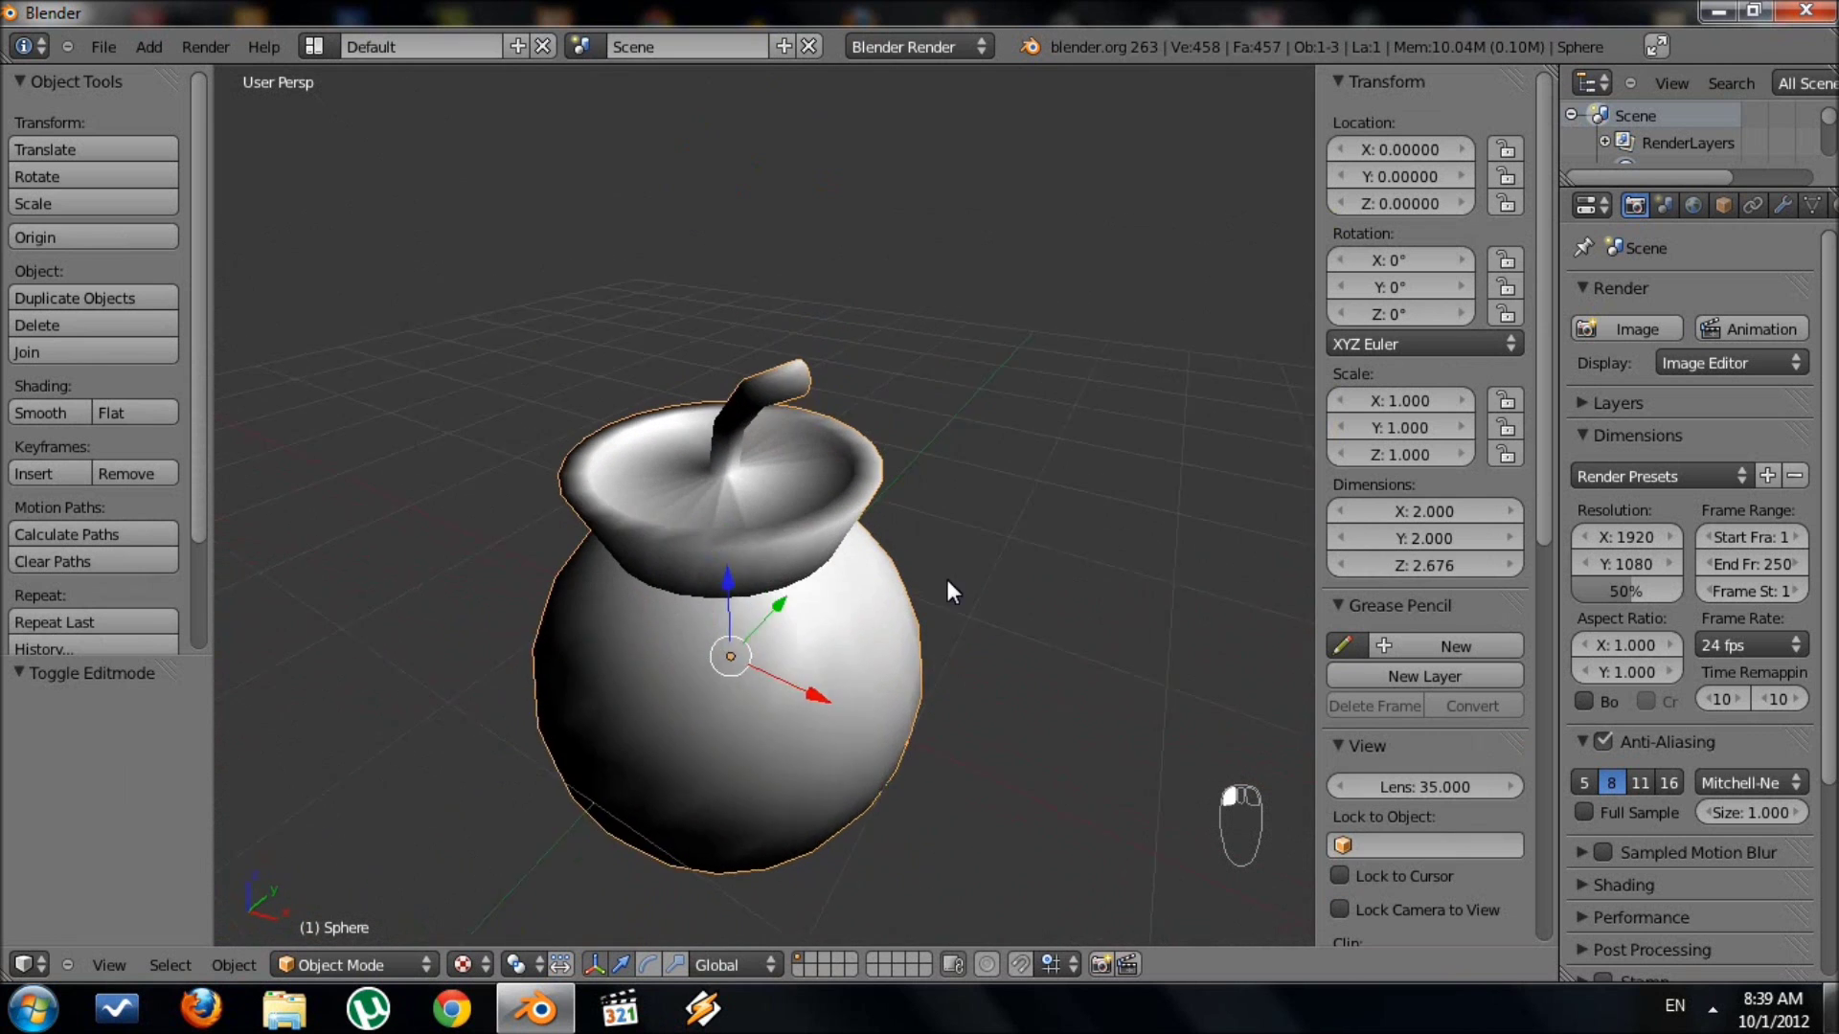
click(465, 965)
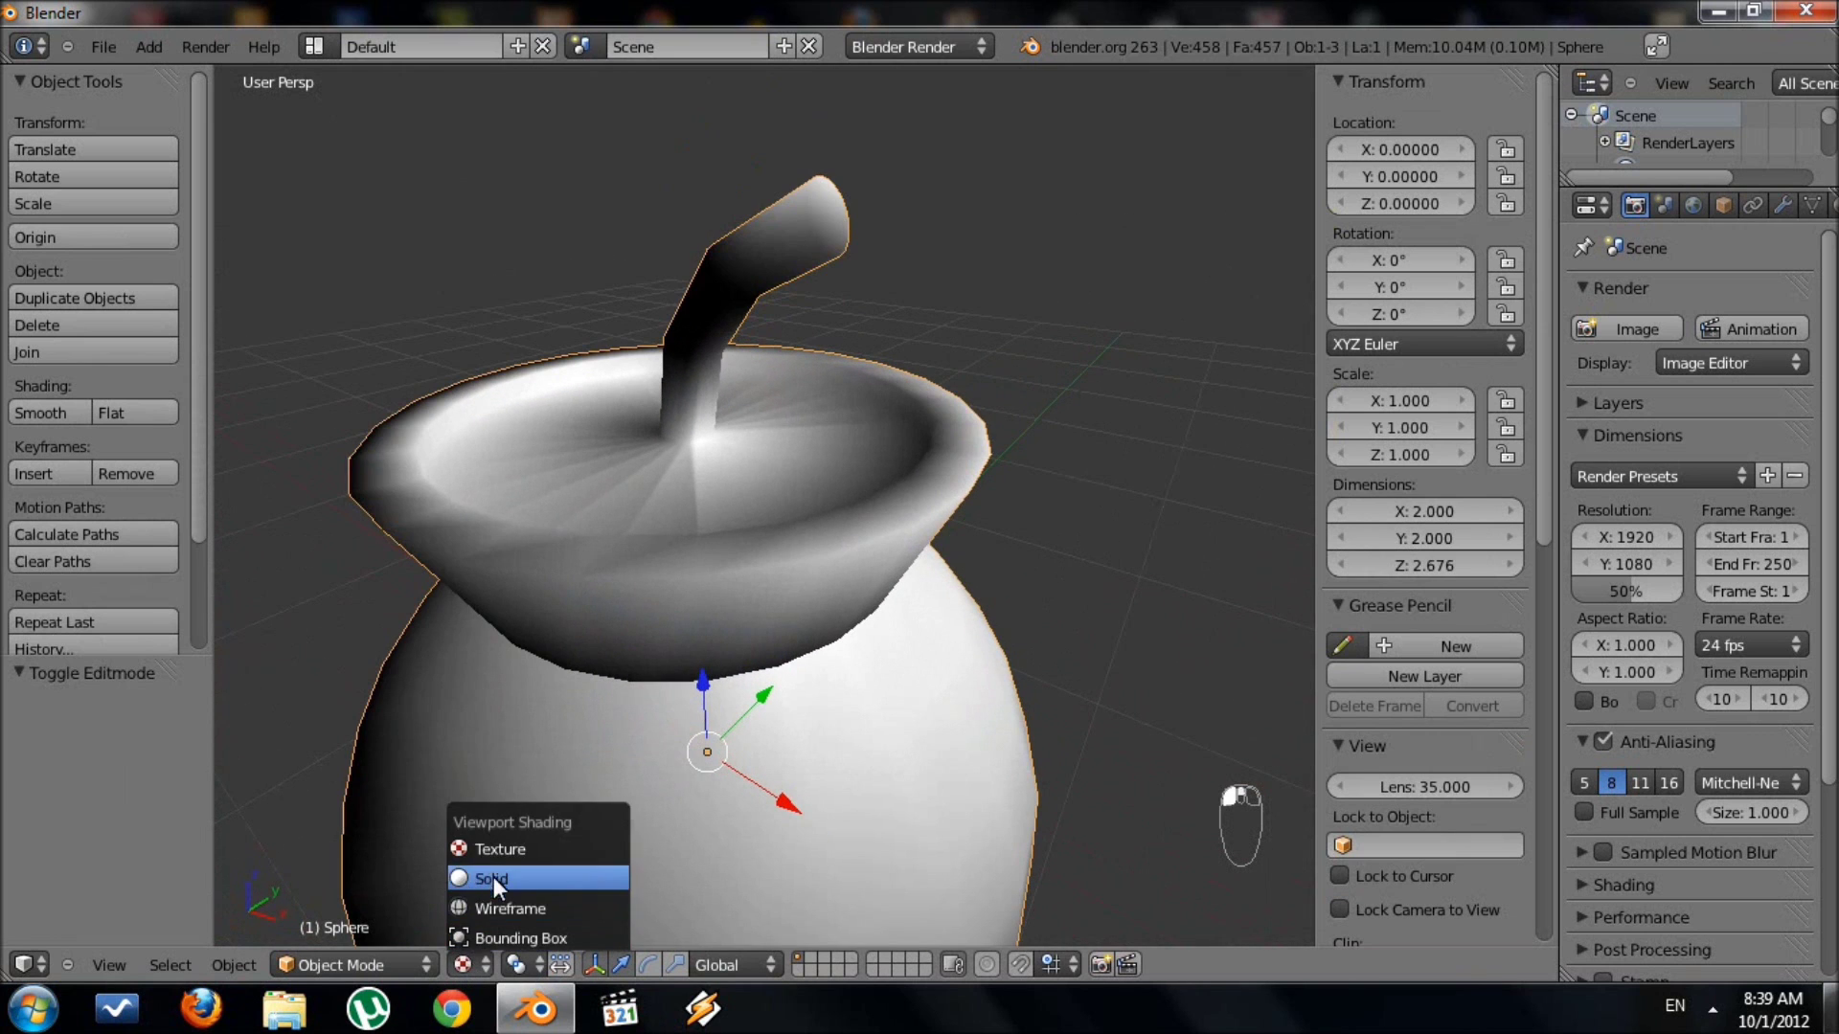
click(508, 904)
key(z)
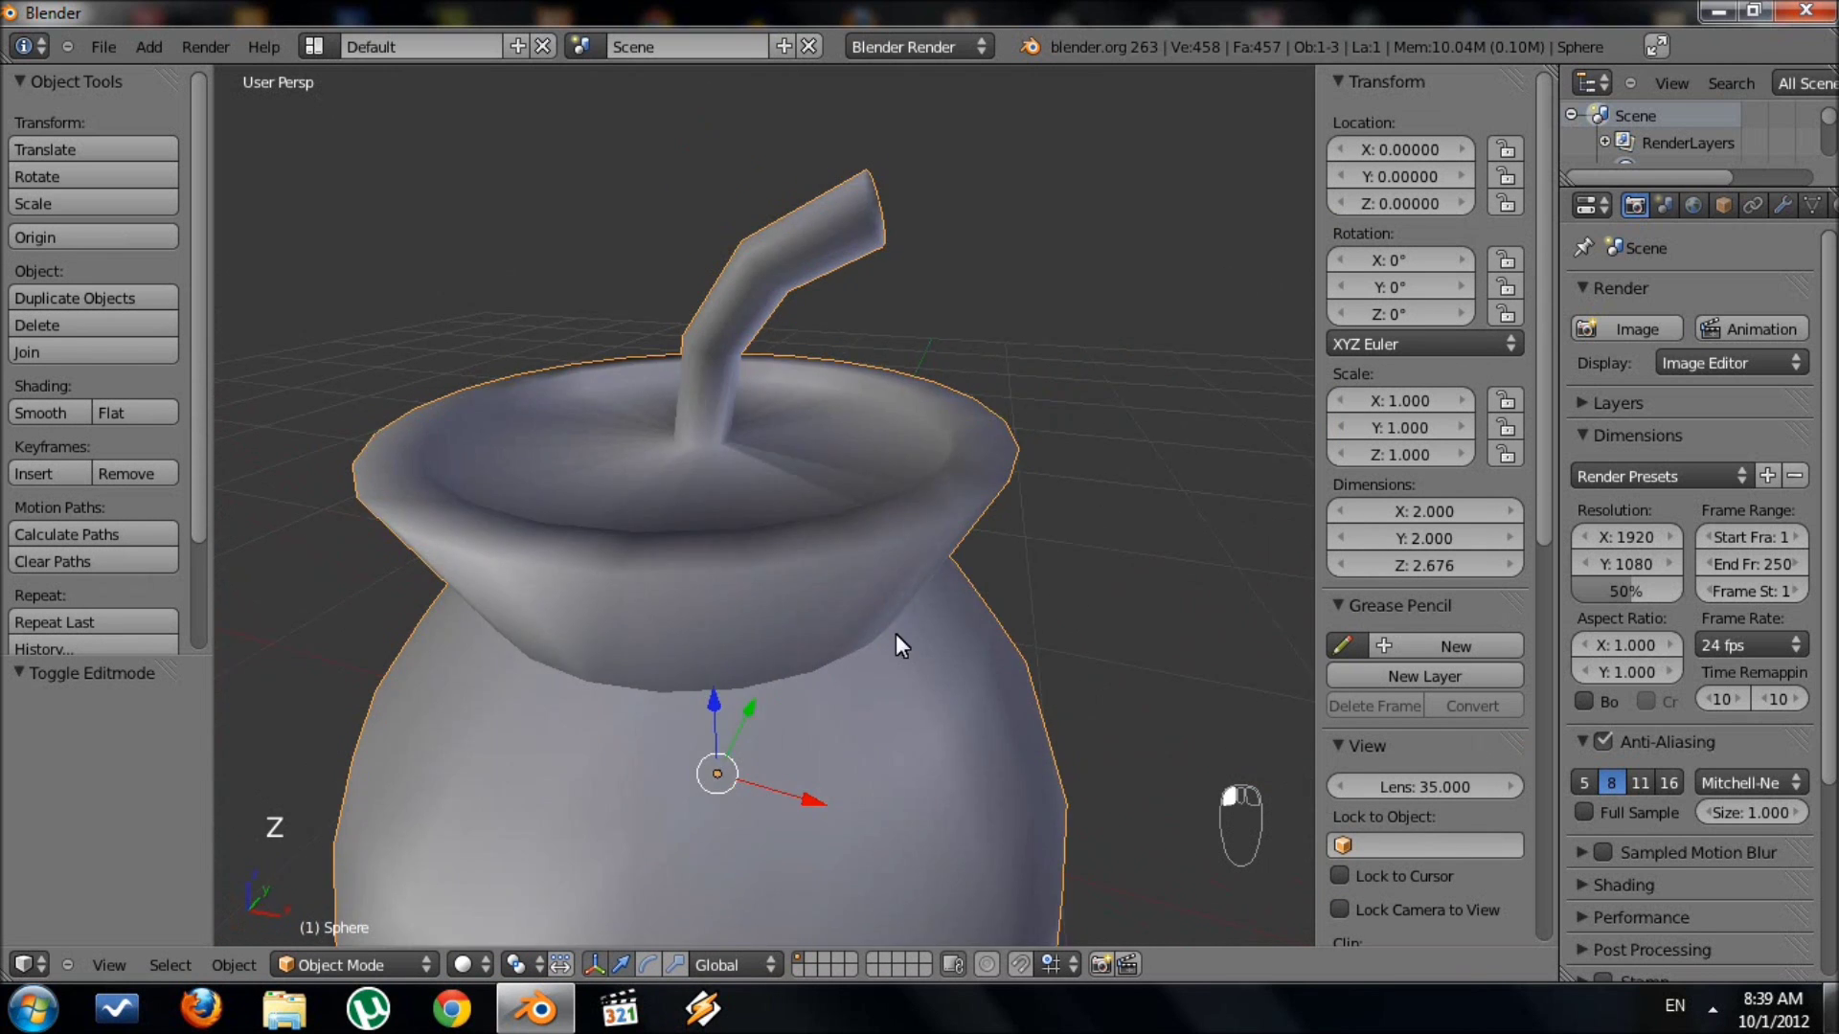
middle_drag(895, 634, 962, 638)
scroll(938, 619, down, 5)
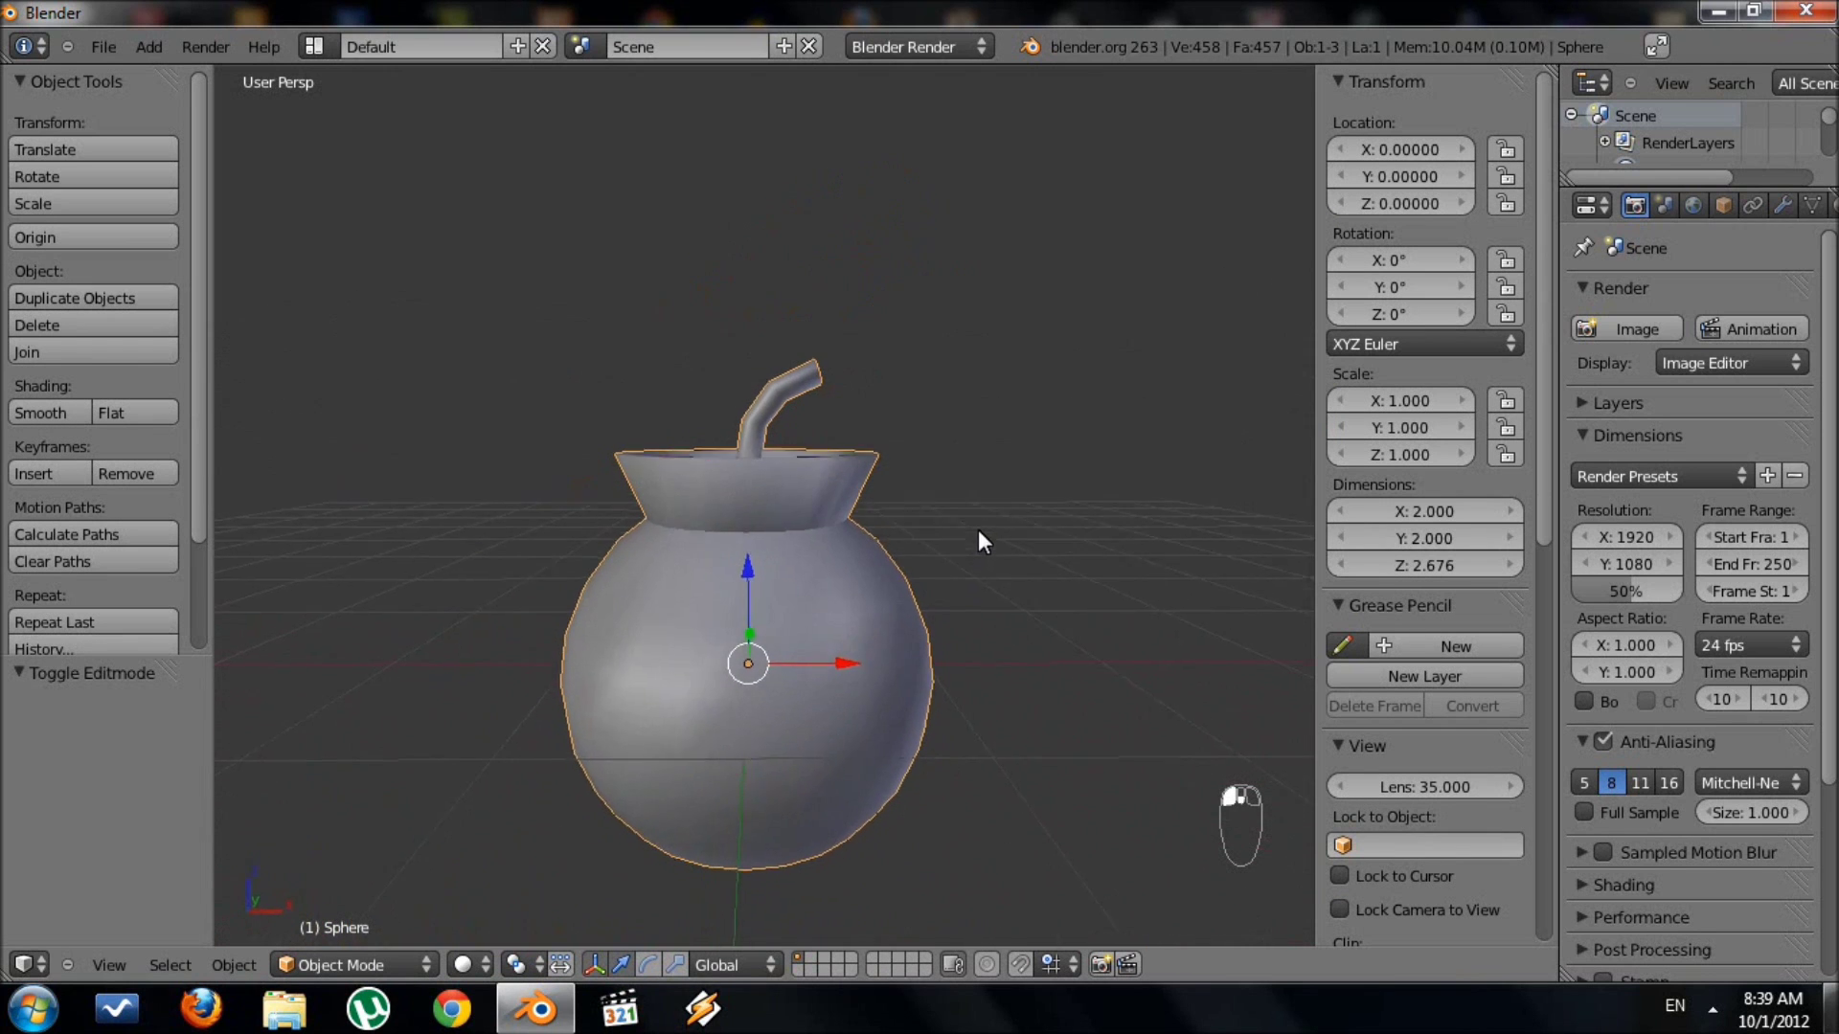